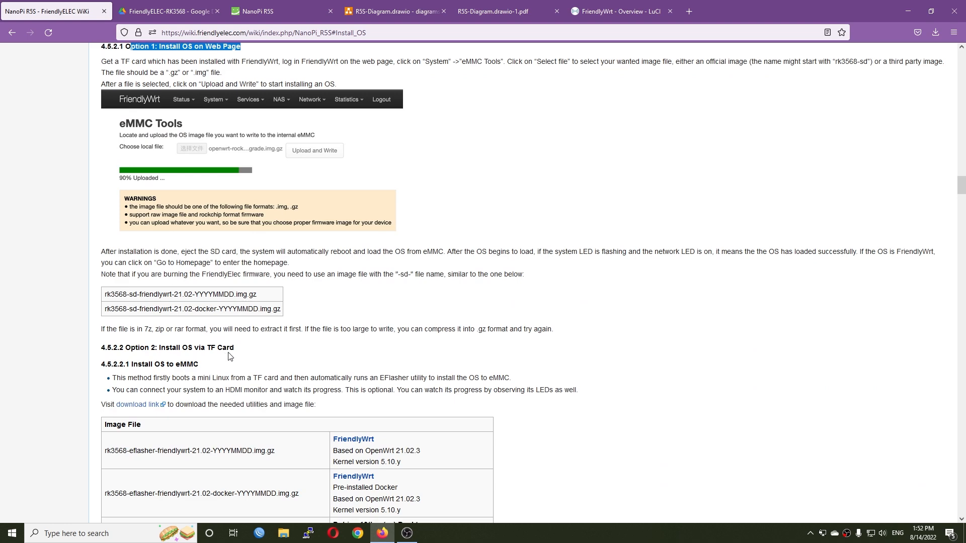
- Read the wiki's Install OS instructions for eMMC, covering the web page and TF card options and the required SD image file names
scroll(240, 350, "down", 4)
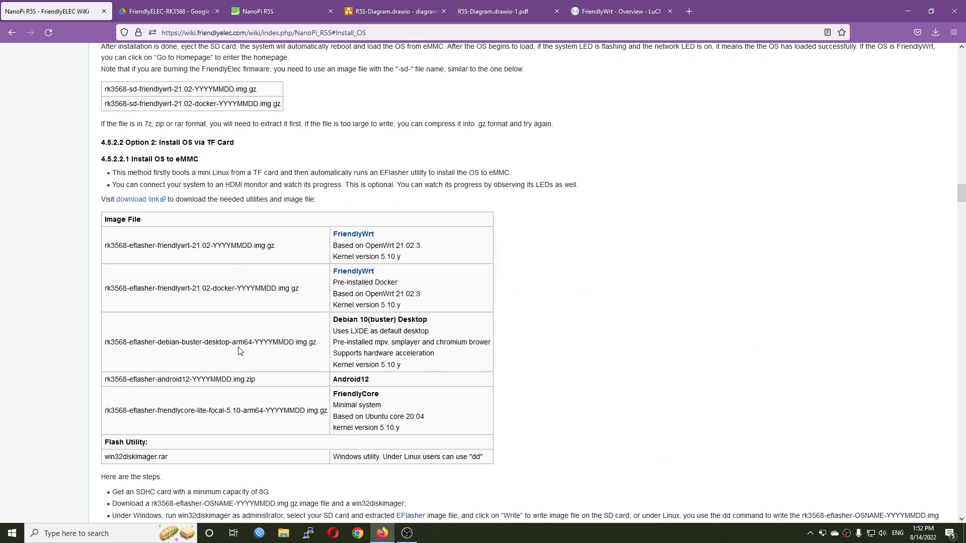
scroll(189, 460, "down", 4)
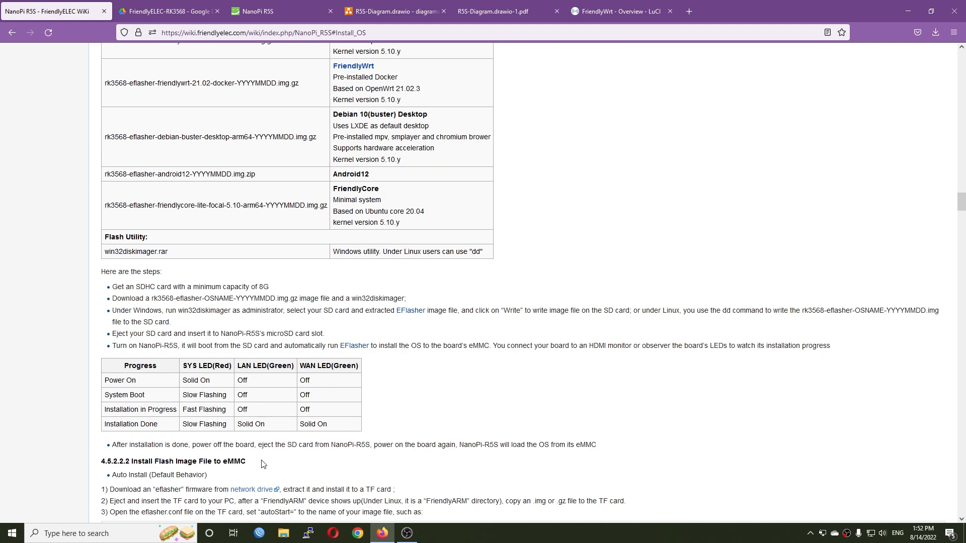
scroll(266, 463, "up", 12)
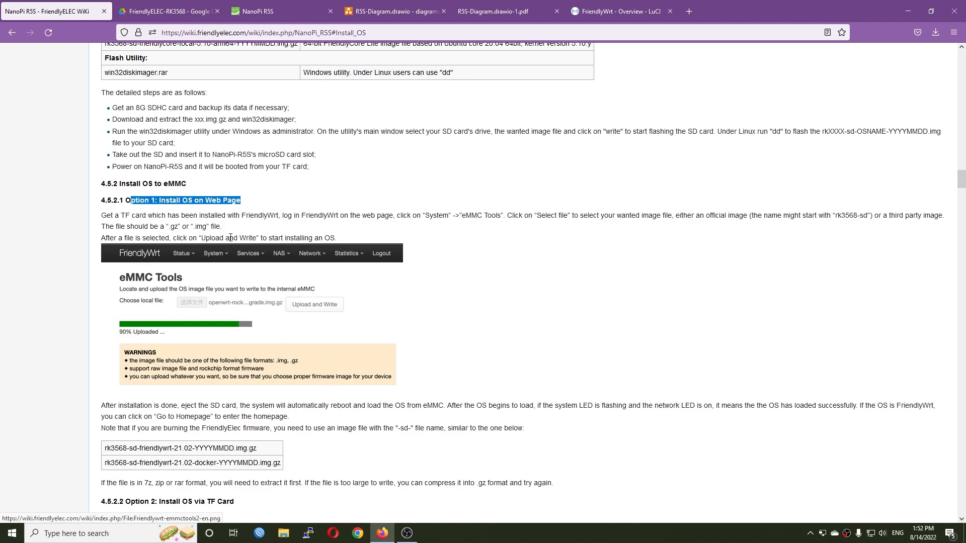
left_click(240, 210)
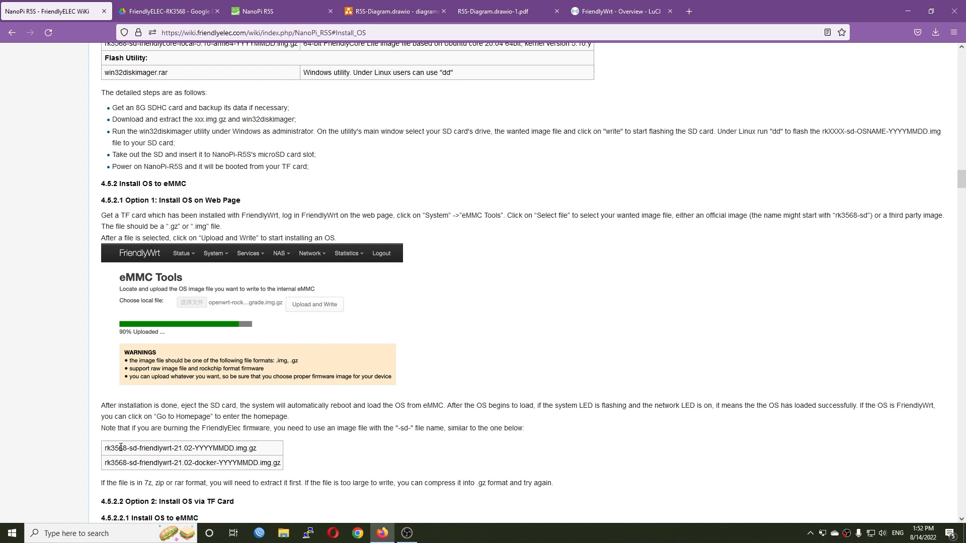
left_click_drag(266, 451, 100, 447)
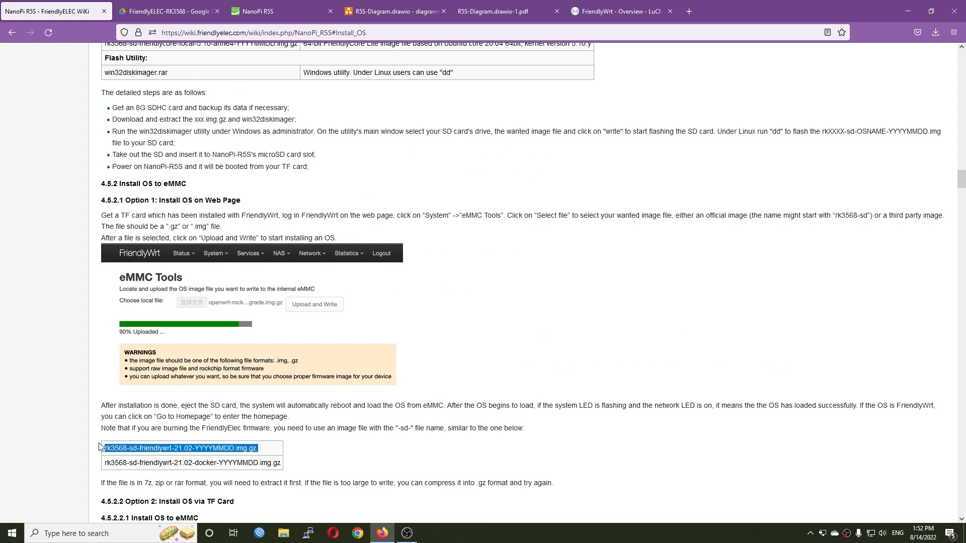
left_click(133, 447)
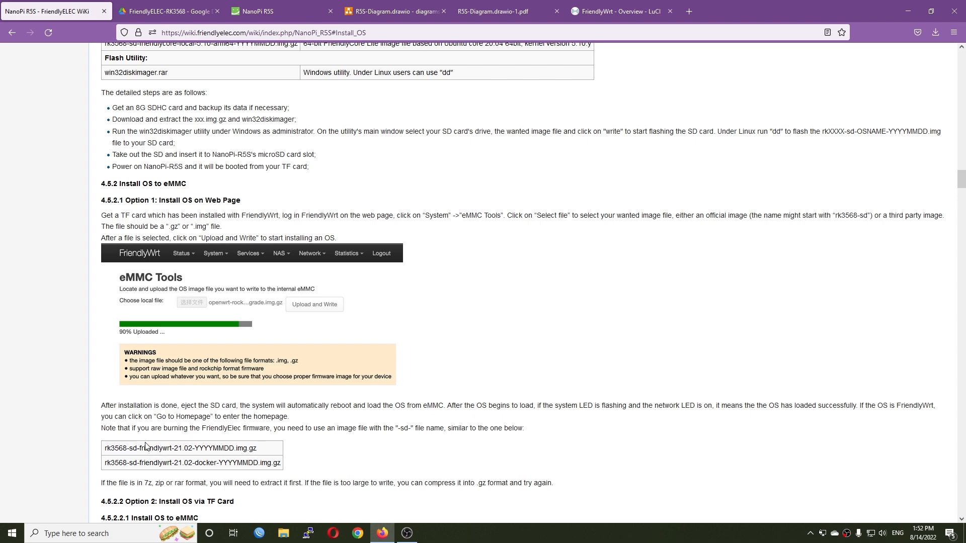
scroll(180, 397, "up", 5)
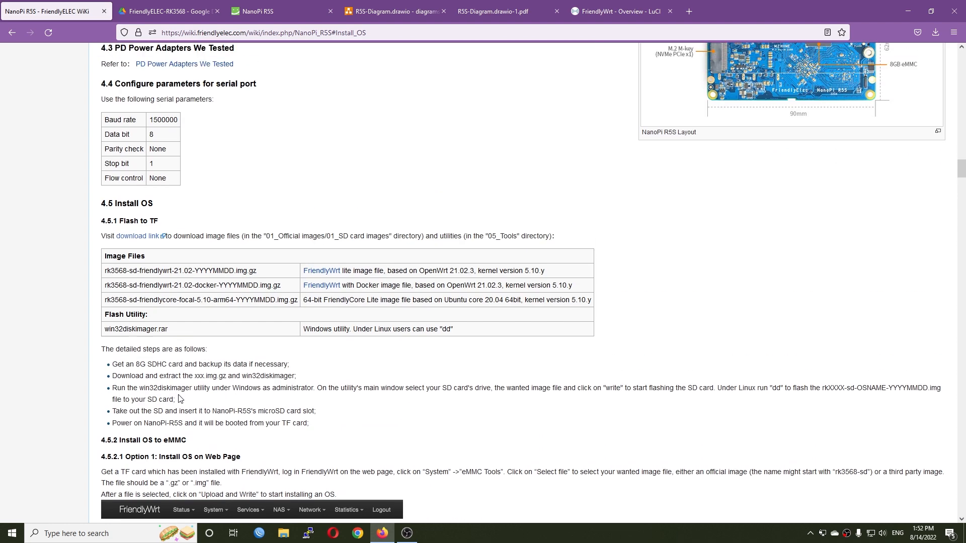
- Follow the wiki's Flash to TF download link to Google Drive and open the 01_SD card images folder inside 01_Official images
left_click(135, 236)
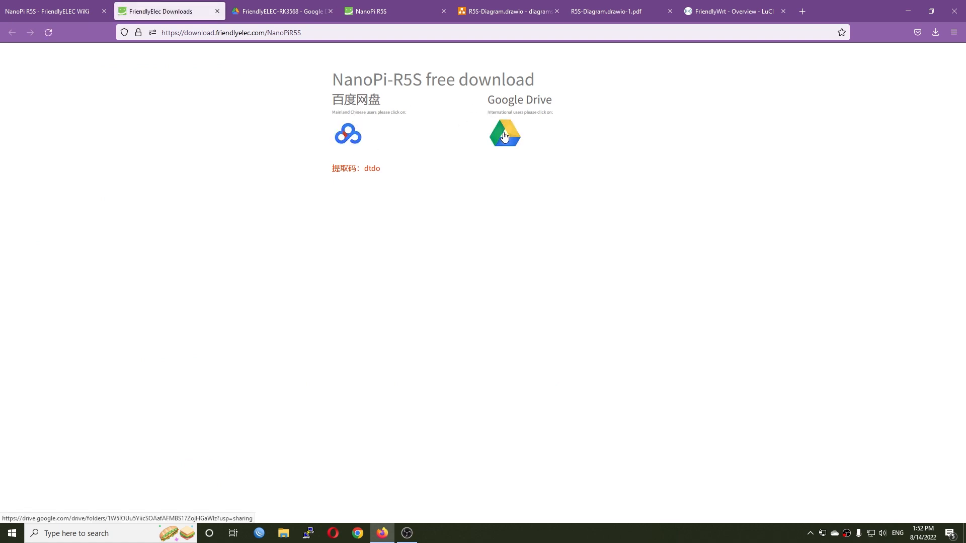
left_click(505, 137)
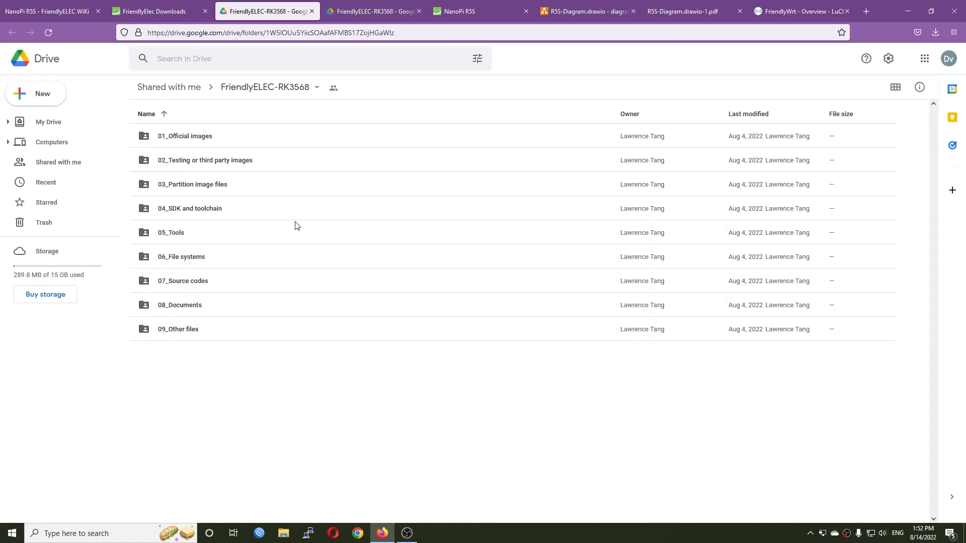
double_click(189, 136)
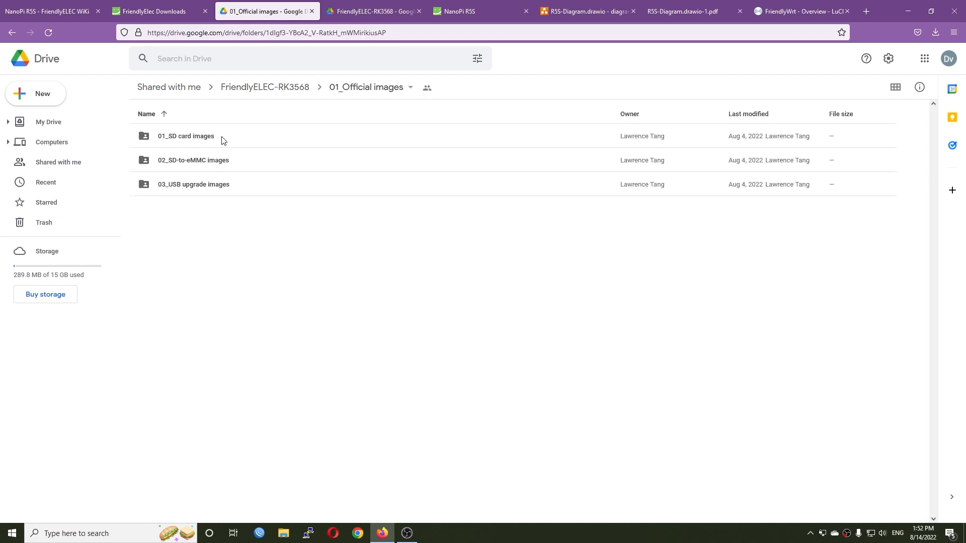
double_click(205, 142)
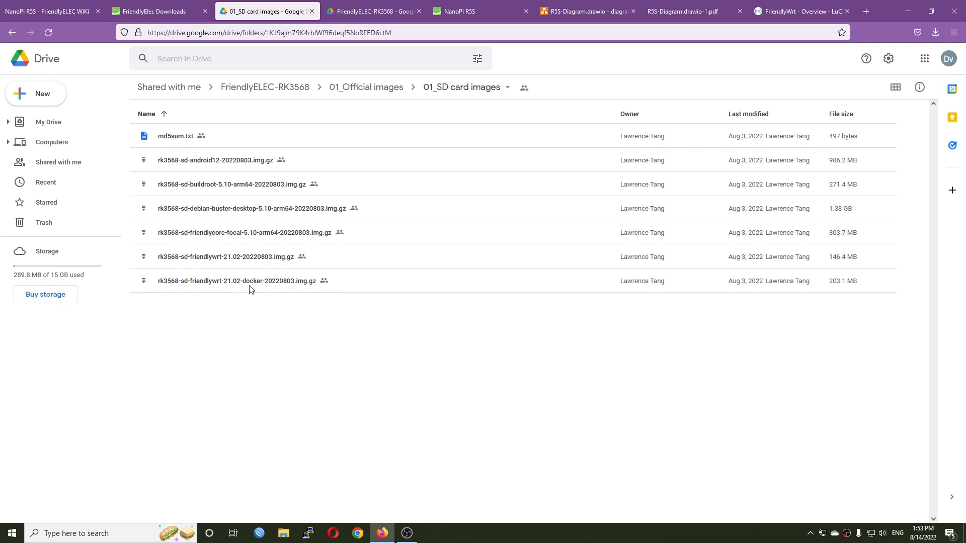
- Download rk3568-sd-friendlywrt-21.02-docker-20220803.img.gz, close its preview and check the browser's download list
double_click(254, 287)
left_click(923, 57)
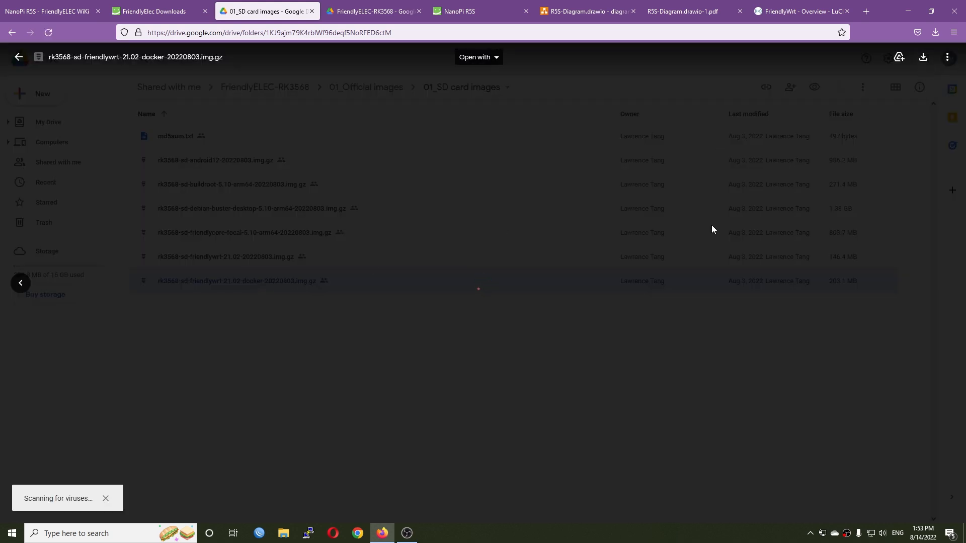
left_click(579, 316)
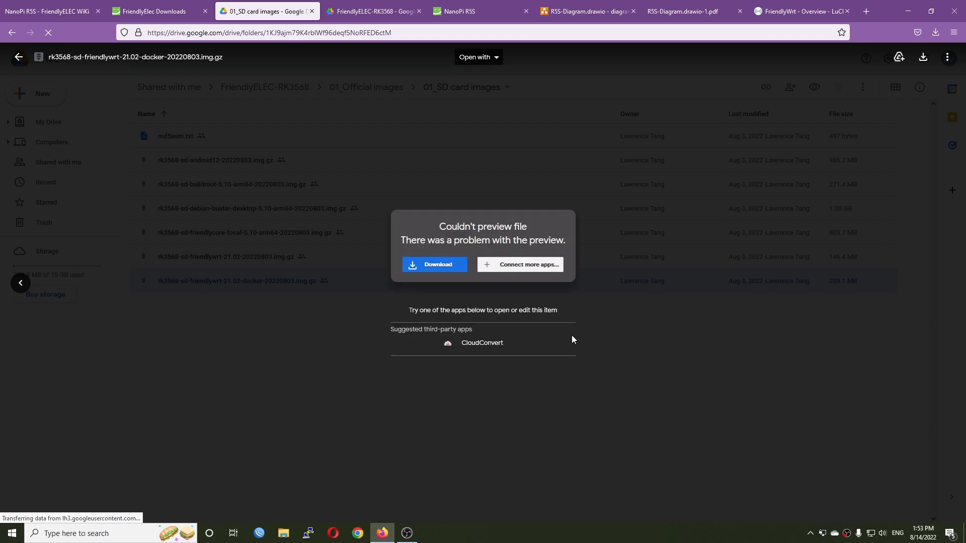
left_click(572, 337)
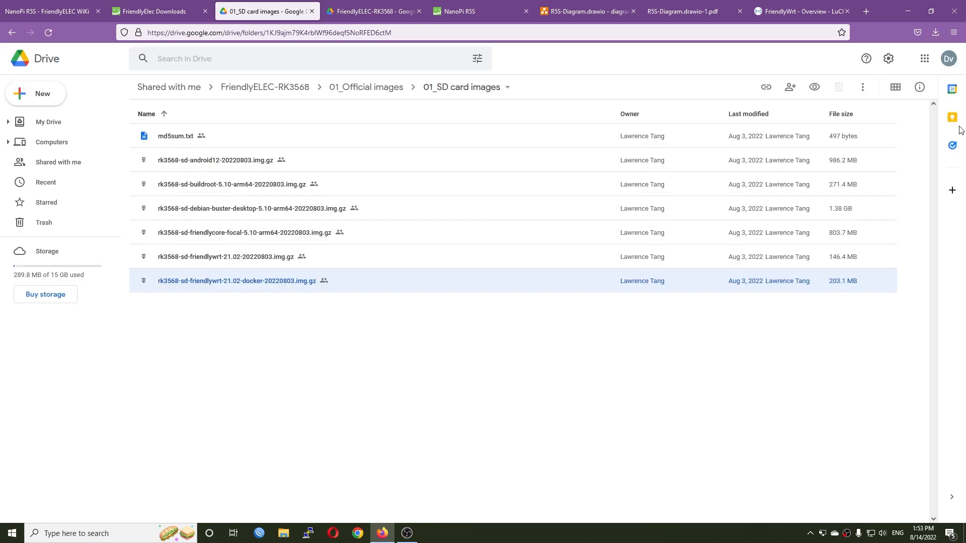
left_click(935, 34)
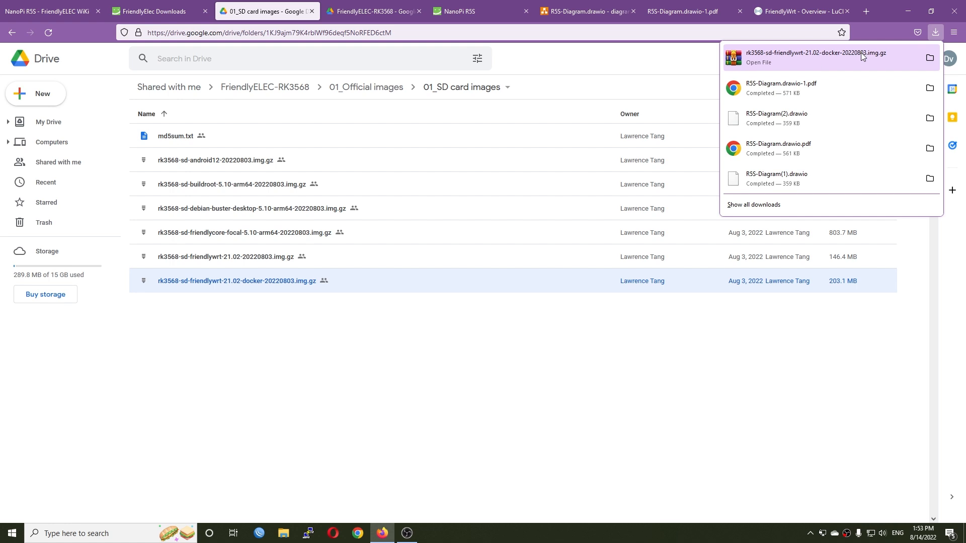
- Switch to the FriendlyWrt router interface and open the Backup / Flash Firmware page
left_click(803, 11)
mouse_move(333, 59)
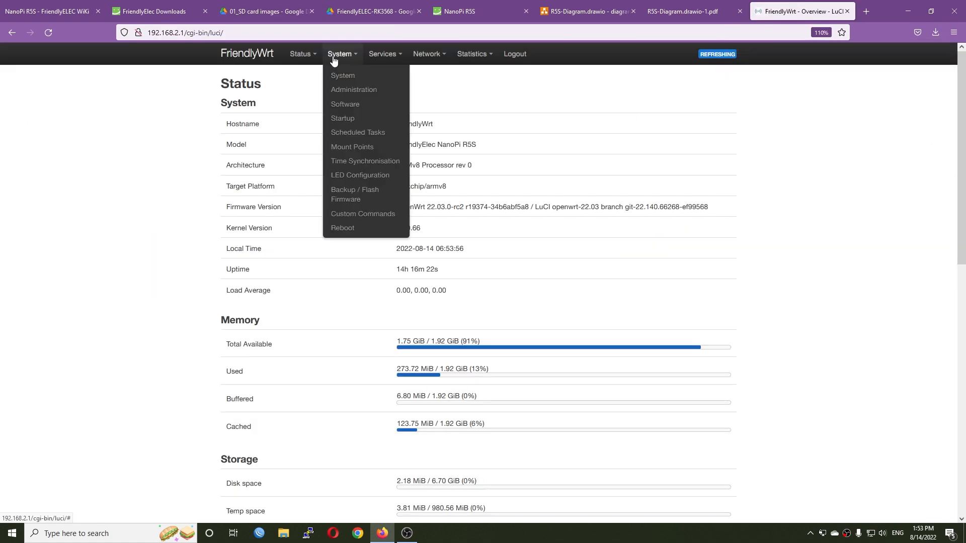
left_click(355, 200)
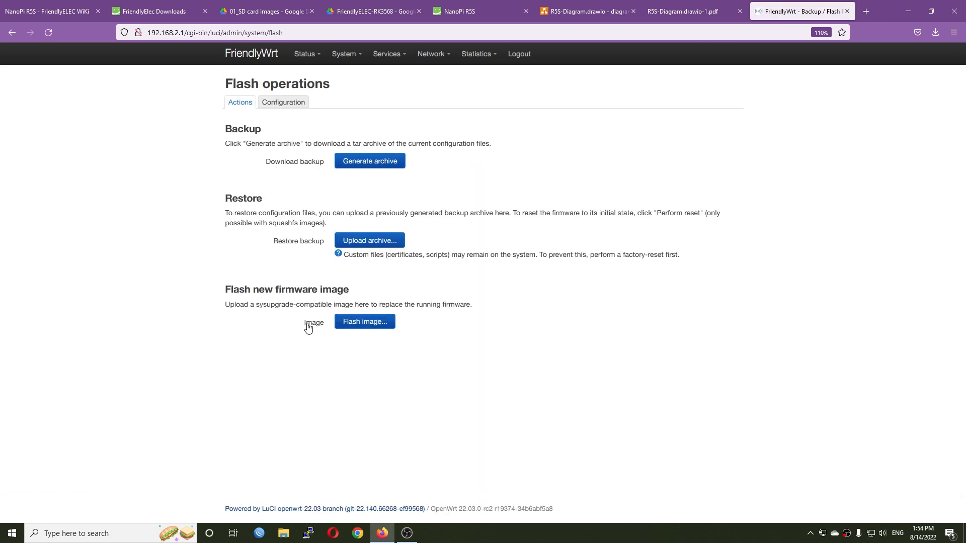
- Upload rk3568-sd-friendlywrt-21.02-docker-20220803.img.gz as the new firmware image and flash it without keeping the current settings
left_click(357, 325)
left_click(354, 126)
double_click(183, 95)
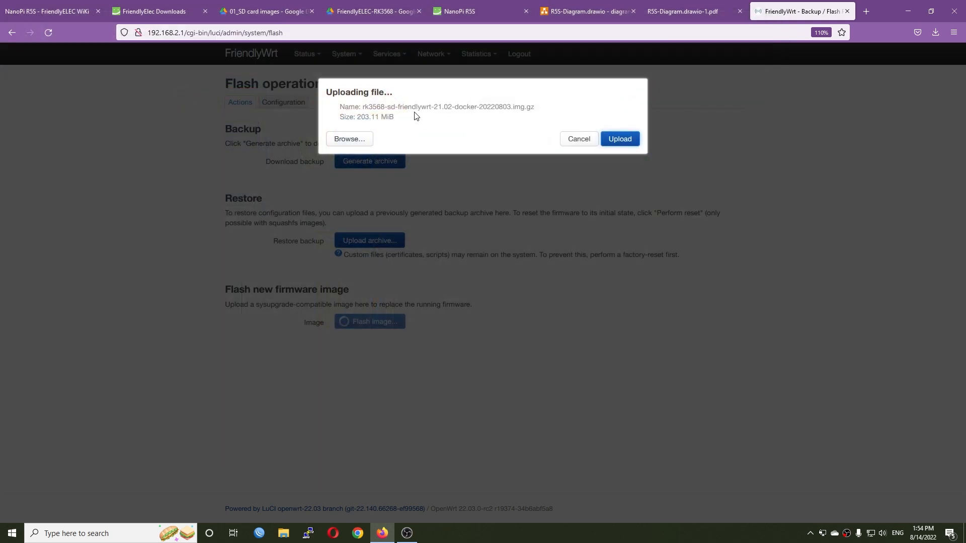
left_click(620, 143)
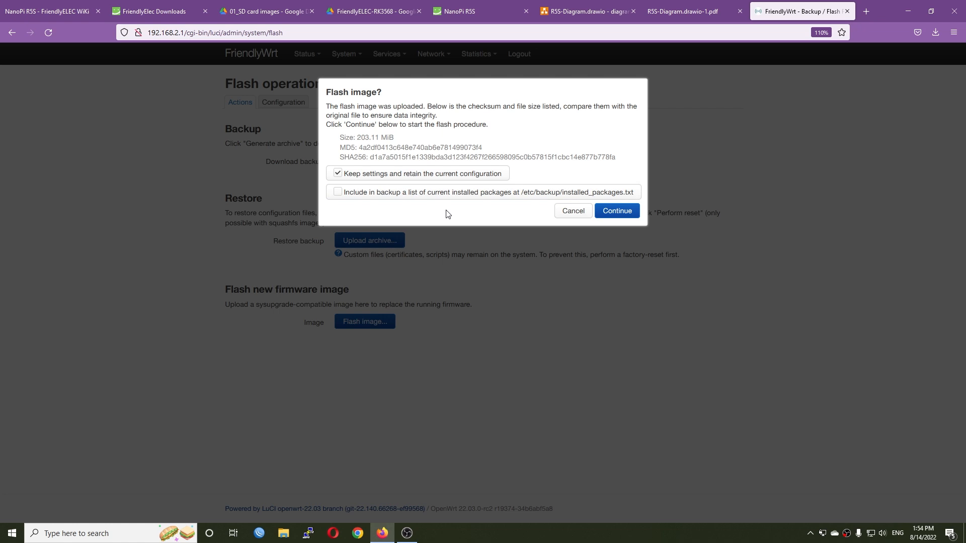
left_click(456, 174)
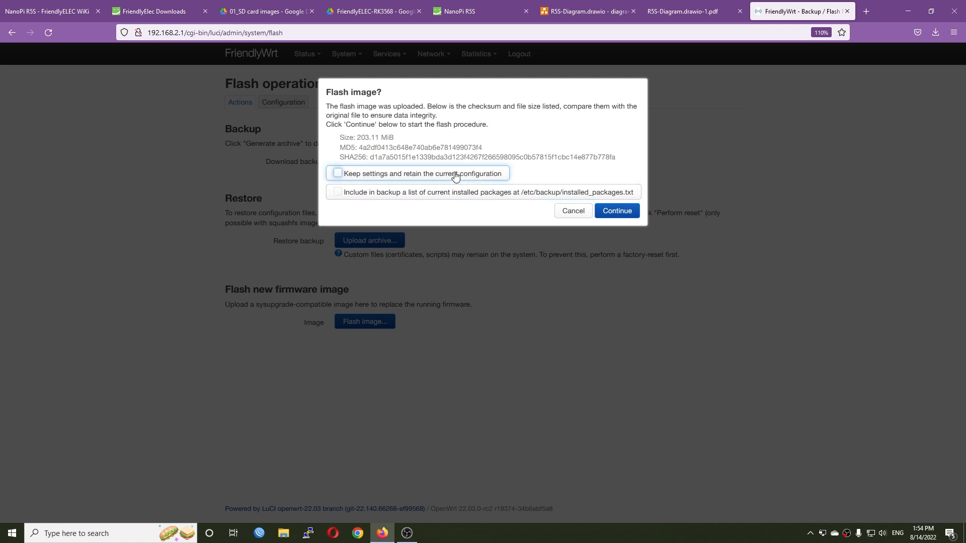
left_click(619, 212)
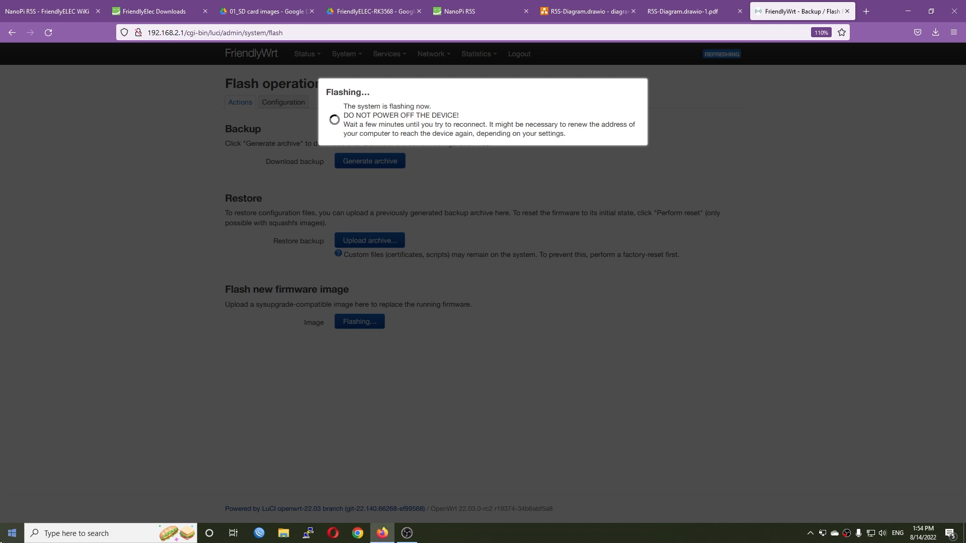
- Open Command Prompt, ping 192.168.2.1 continuously to monitor the router, and move the window clear of the flashing notice
left_click(12, 533)
type("cmd")
key("Return")
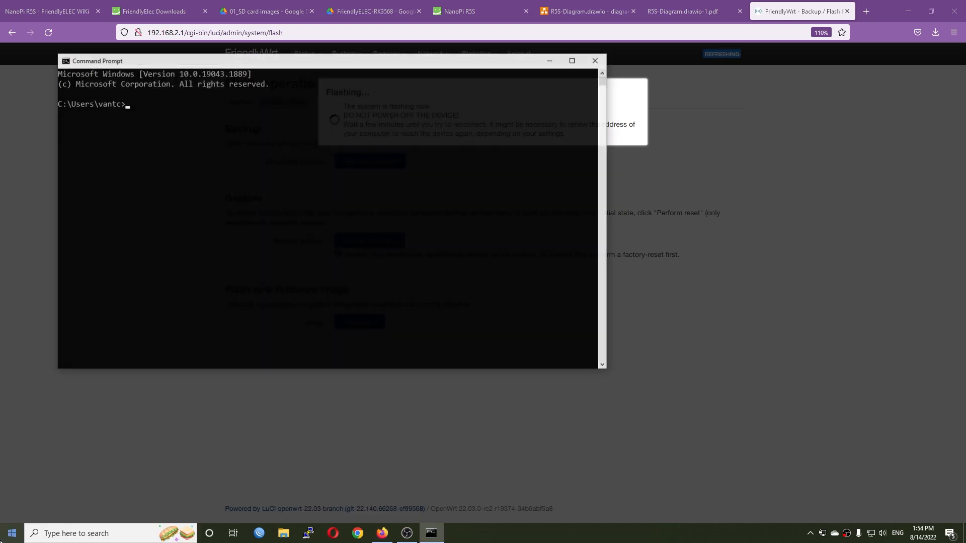
type("ping 192.168.2")
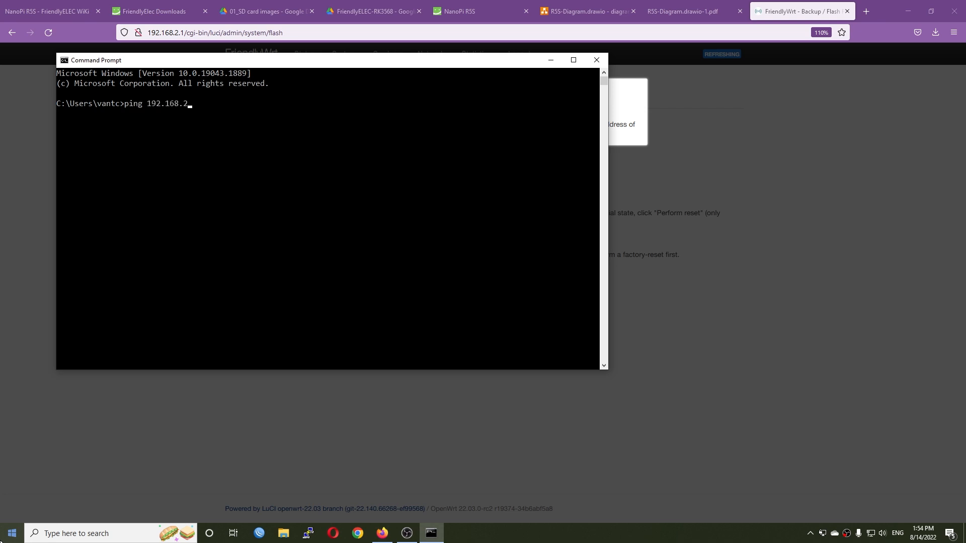
type(".1 -t")
key("Return")
left_click_drag(263, 65, 459, 166)
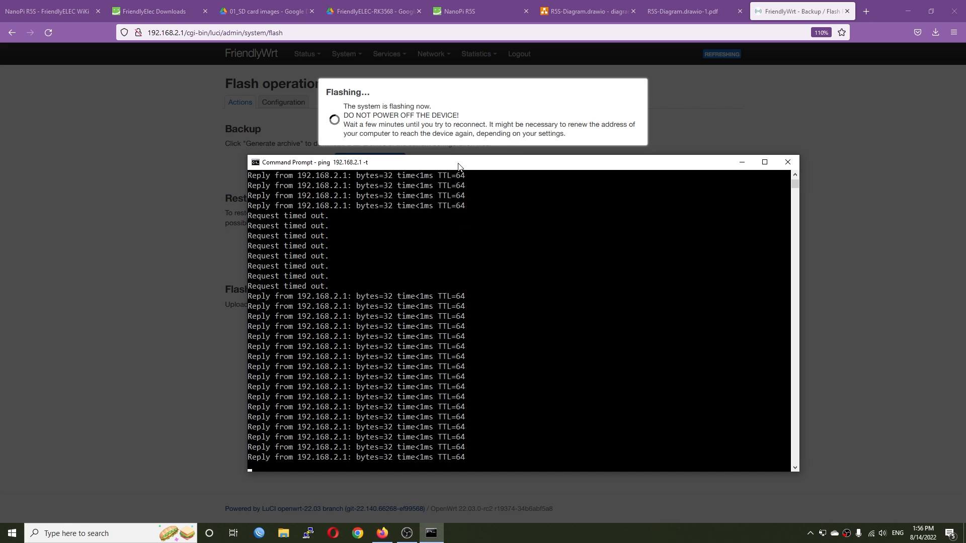
- Return to the browser, load 192.168.2.1, log in to the router with its password and update the browser's saved login
key("alt+Tab")
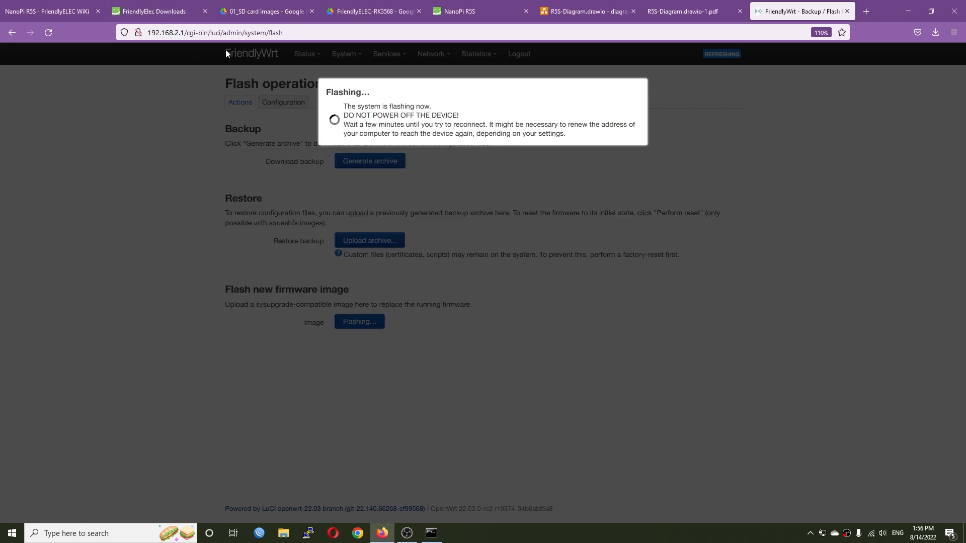
left_click_drag(184, 33, 362, 35)
key("BackSpace")
key("Return")
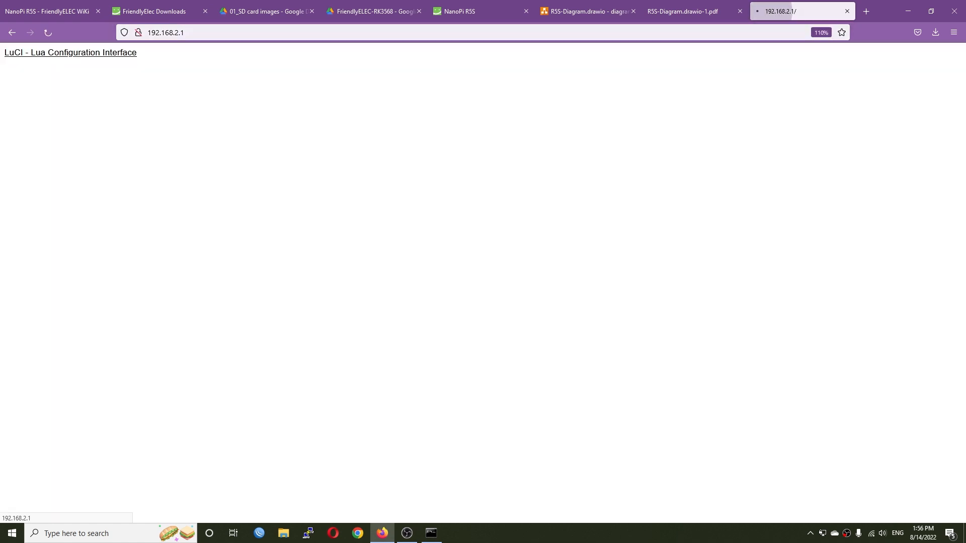
left_click(483, 175)
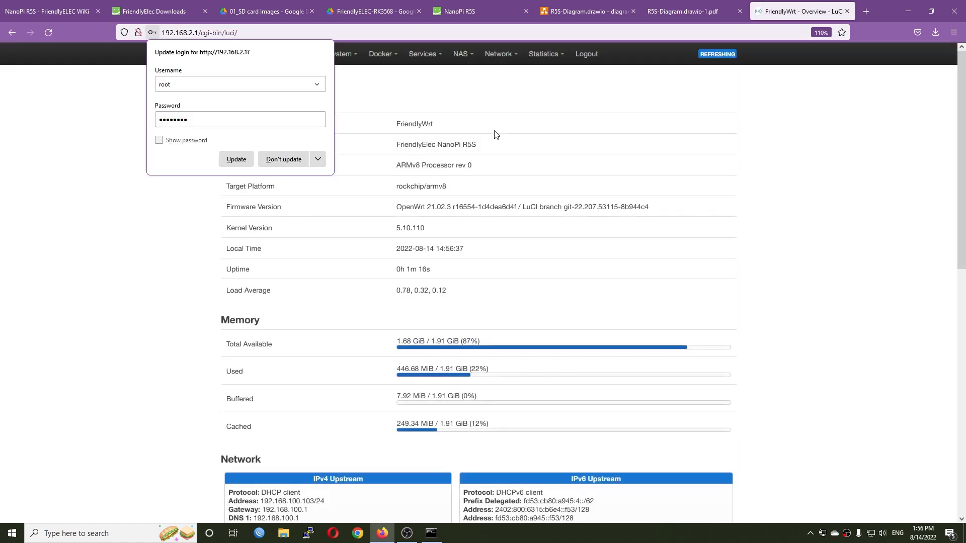
left_click(236, 159)
- Open the router's Administration page, enter and confirm a new router password, and save it
mouse_move(355, 66)
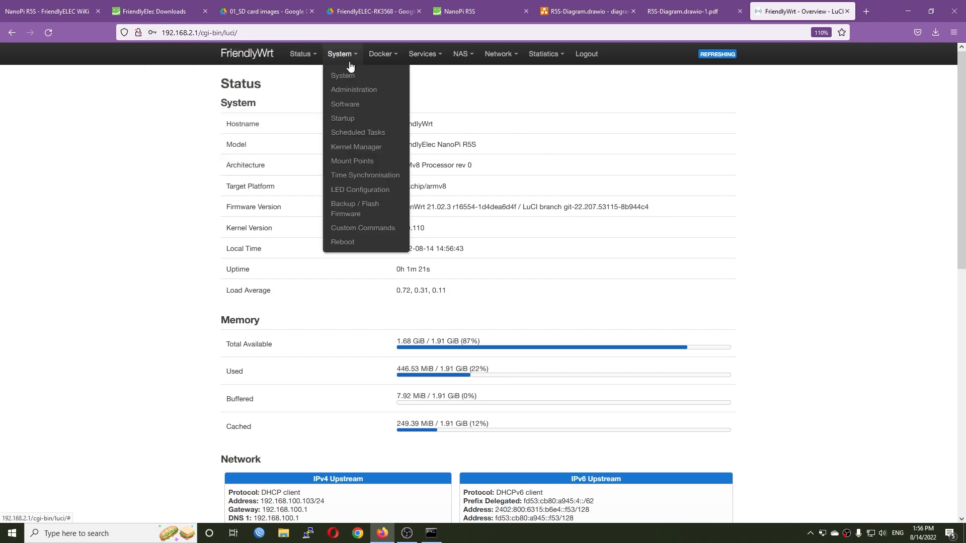
left_click(355, 90)
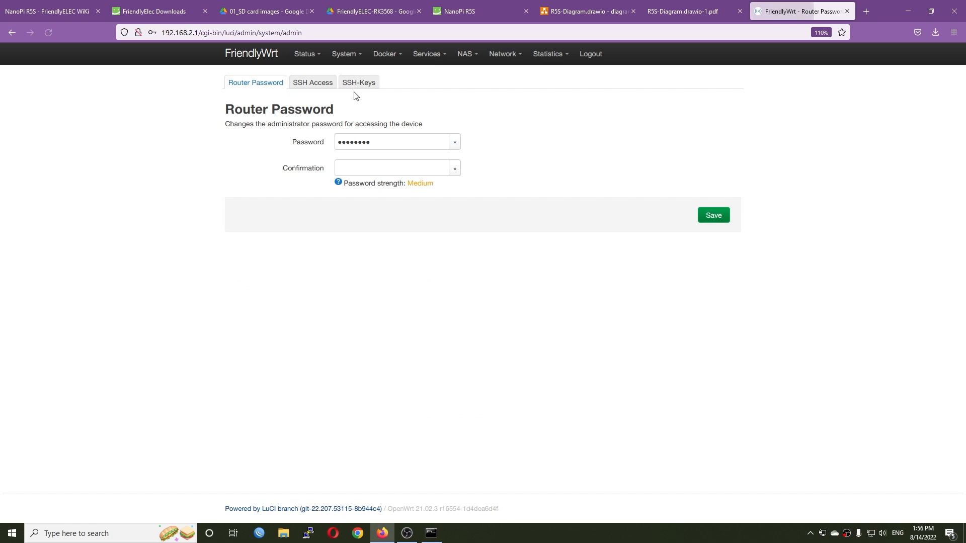
double_click(382, 144)
type("••••••••")
key("Tab")
type("••")
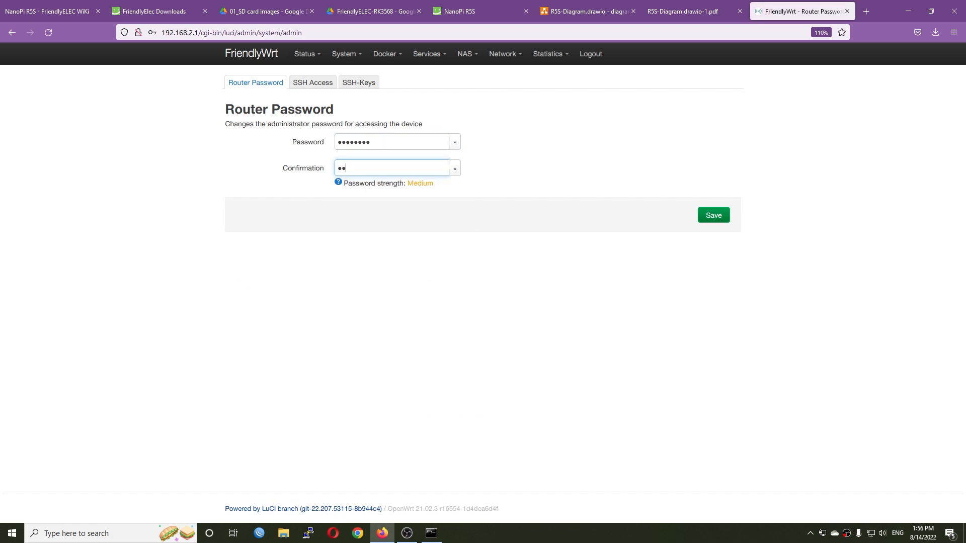
left_click(714, 215)
- Examine the router's status overview, its network interfaces and the list of network devices with their MAC addresses
mouse_move(305, 54)
left_click(309, 74)
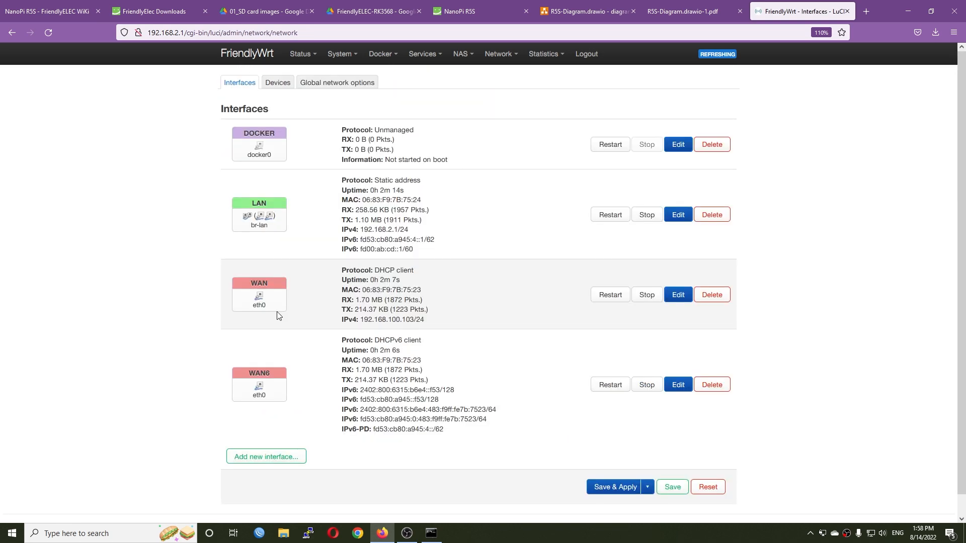
double_click(262, 308)
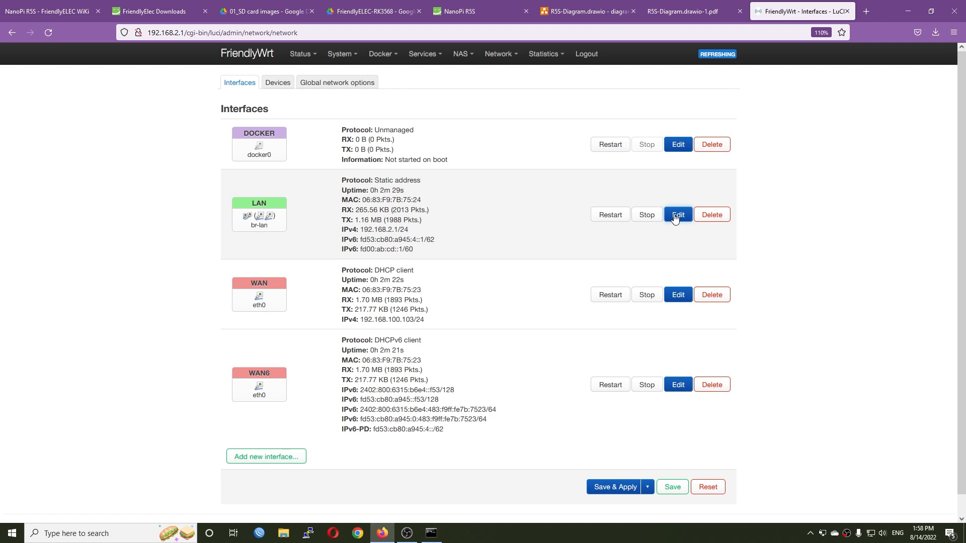
left_click(278, 83)
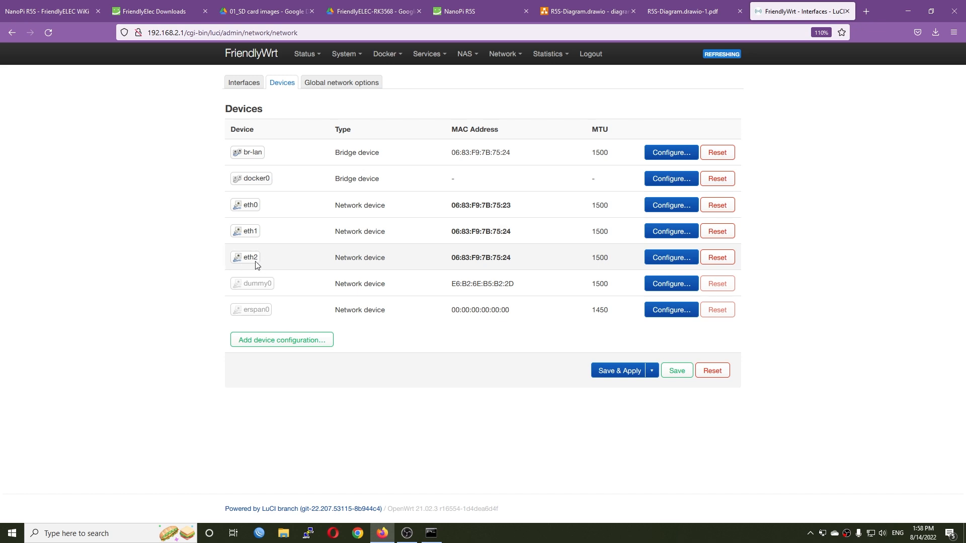
mouse_move(466, 261)
- Switch to PuTTY, connect to 192.168.2.1 over SSH and log in as root with the router password
left_click(311, 534)
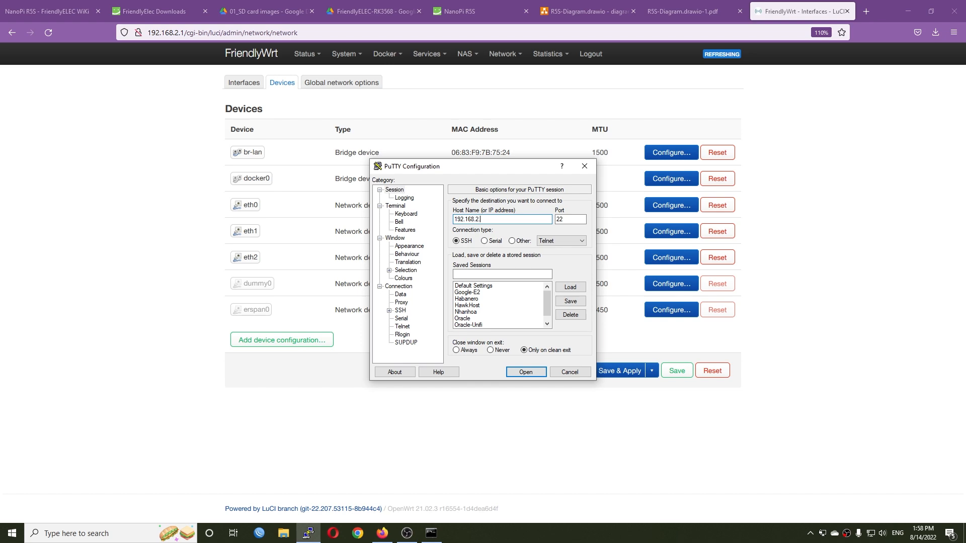
type("192.168.2.1")
key("Return")
key("Return")
type("root")
key("Return")
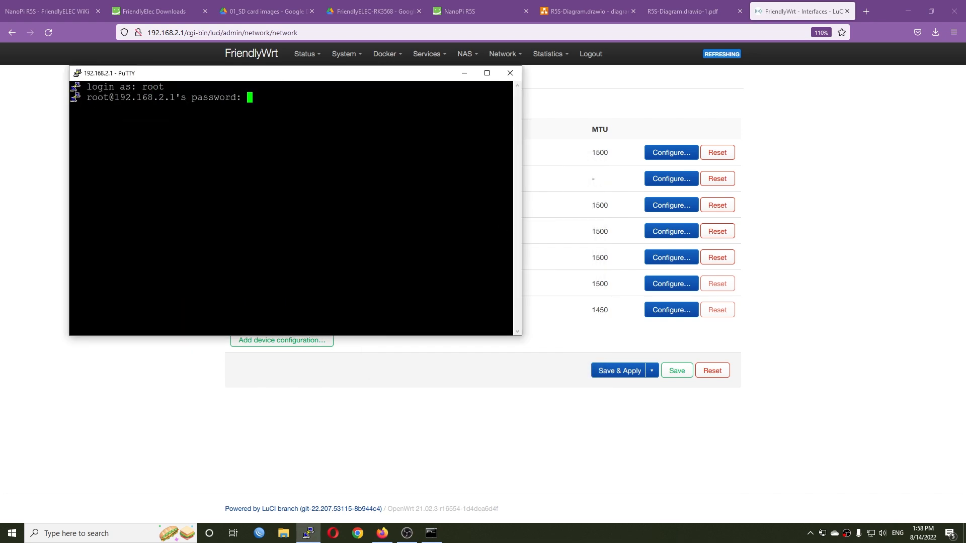
key("Return")
- Run ip link on the router, repositioning and enlarging the terminal window to fit the whole output
left_click_drag(290, 81, 369, 88)
type("ip link")
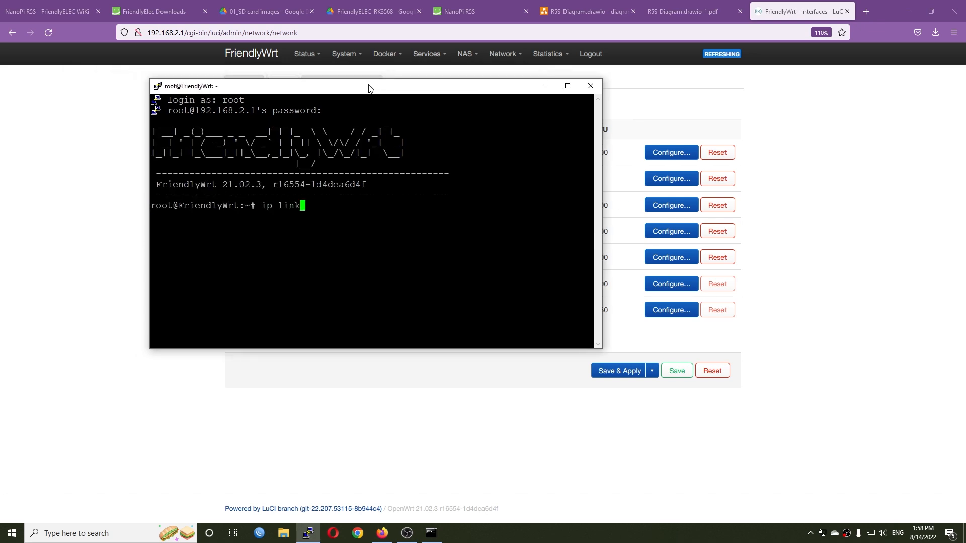
key("Return")
left_click_drag(603, 165, 791, 165)
left_click_drag(395, 349, 398, 455)
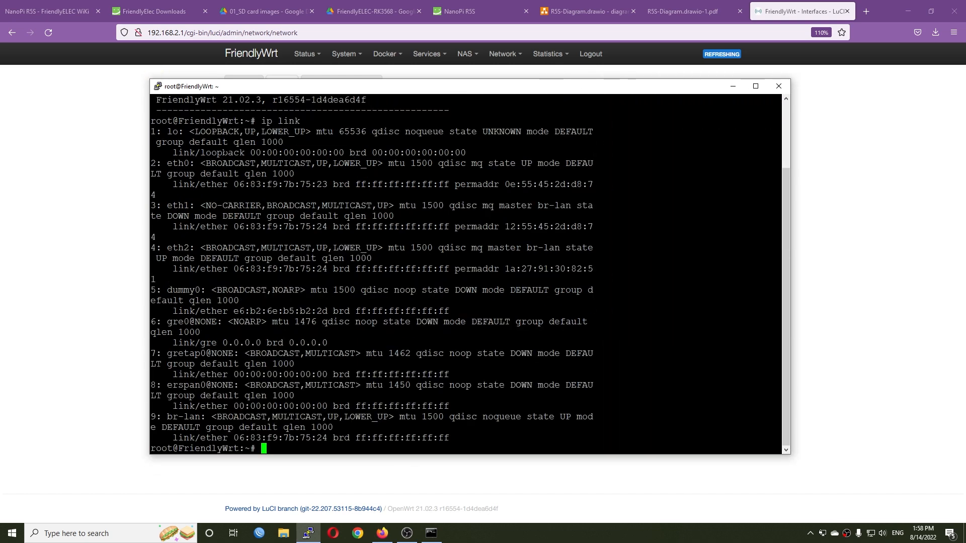
- Examine the eth0, eth1 and eth2 entries in the ip link output and their link states
left_click_drag(654, 173, 153, 164)
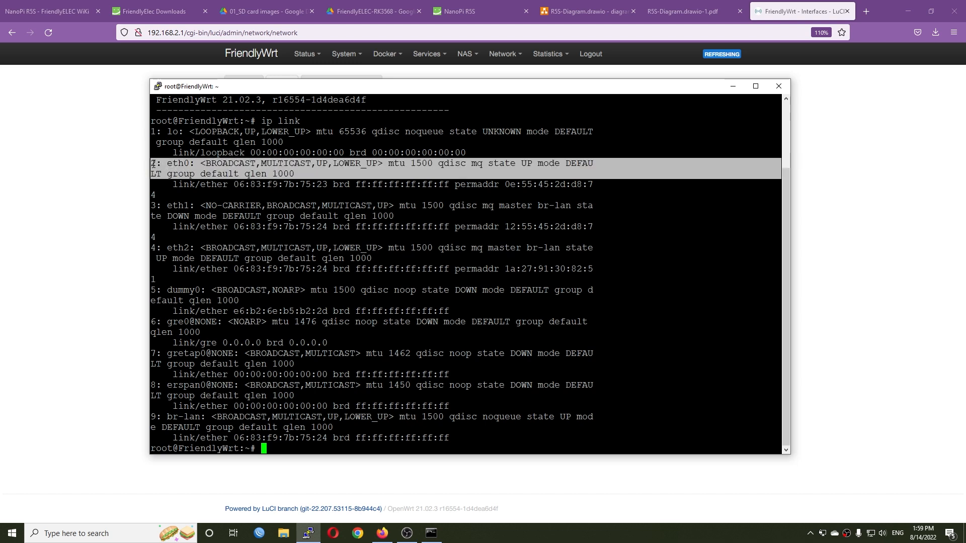
left_click(296, 175)
left_click_drag(304, 175, 263, 175)
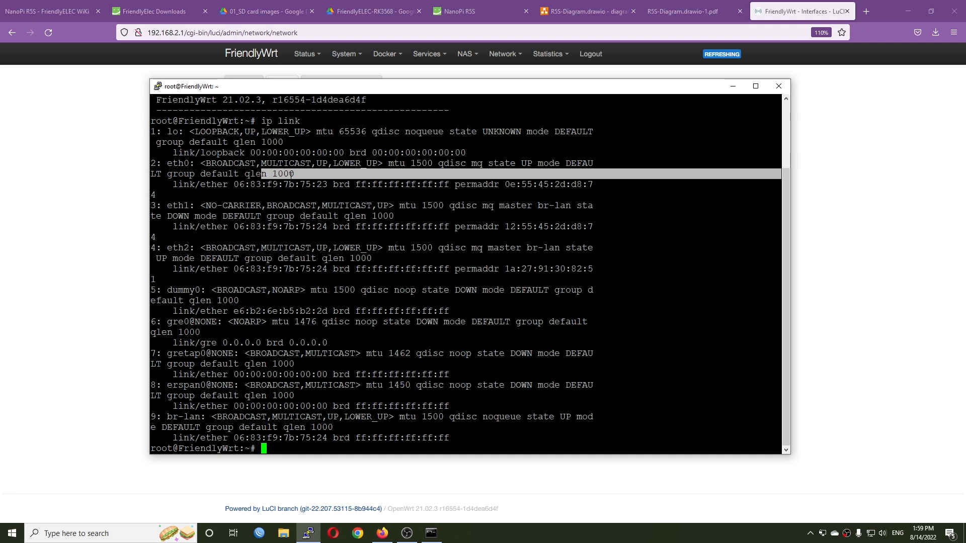
left_click(291, 175)
left_click_drag(167, 206, 199, 206)
mouse_move(167, 248)
left_mouse_down()
mouse_move(190, 248)
mouse_move(167, 258)
left_mouse_up()
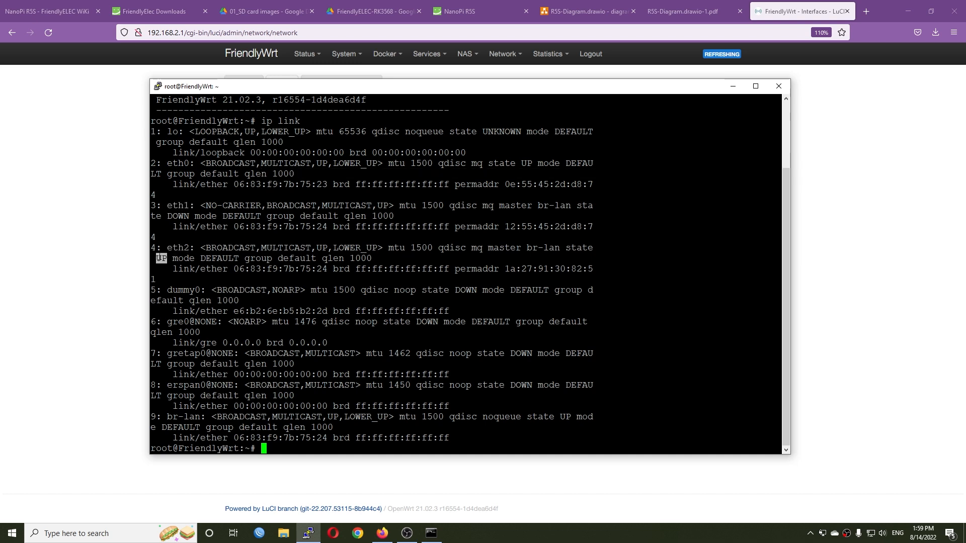
left_click(167, 259)
left_click_drag(194, 217, 168, 216)
double_click(168, 205)
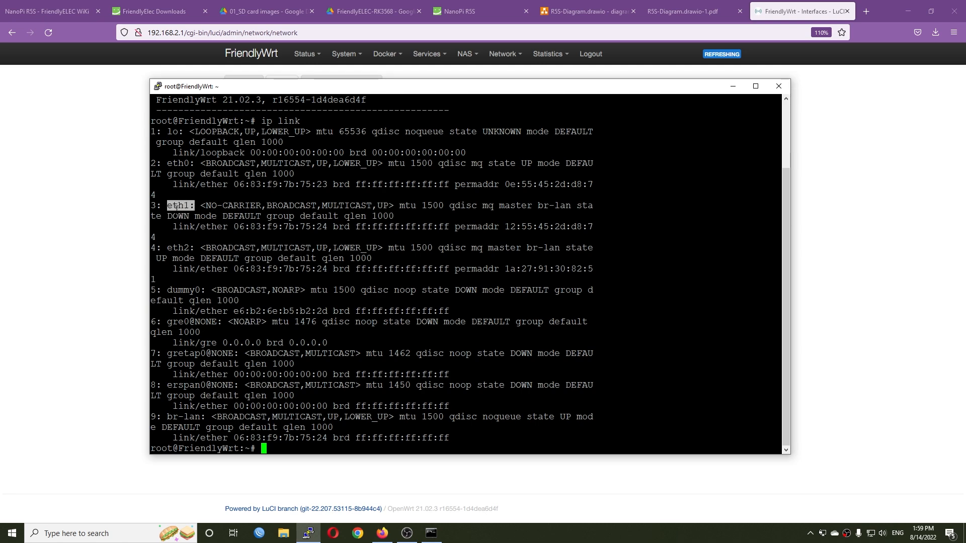
- Return to the browser, remove eth1 from the br-lan bridge ports, and save and apply the change
left_click(36, 217)
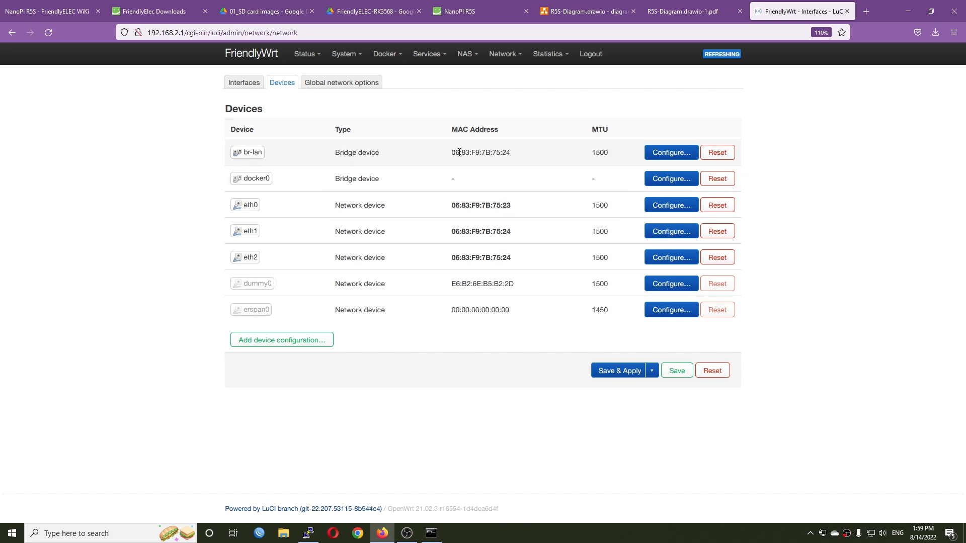
left_click(670, 154)
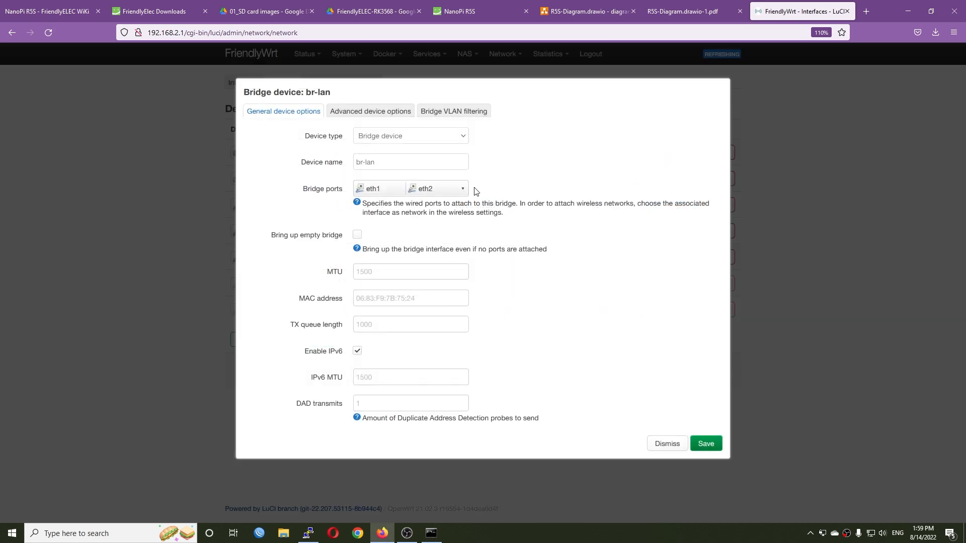
left_click(455, 190)
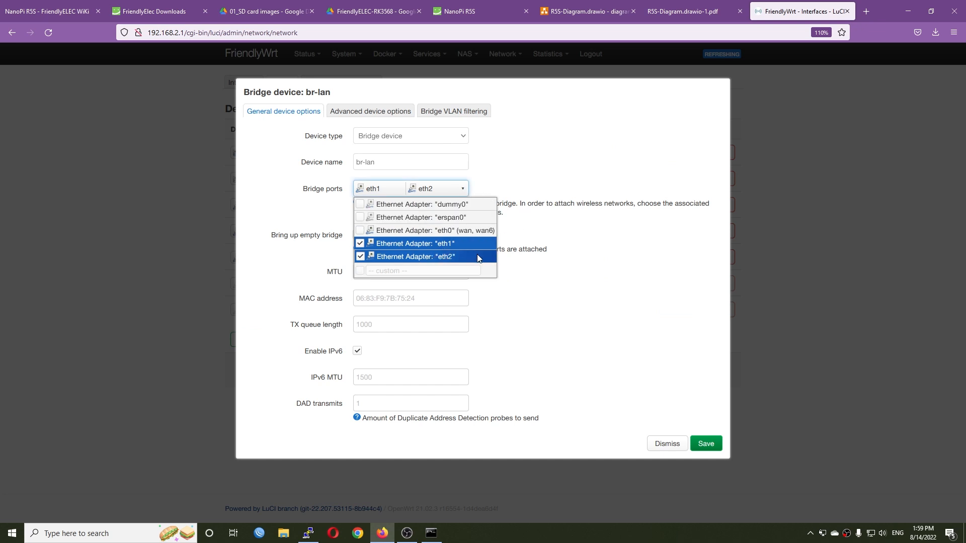
left_click(417, 244)
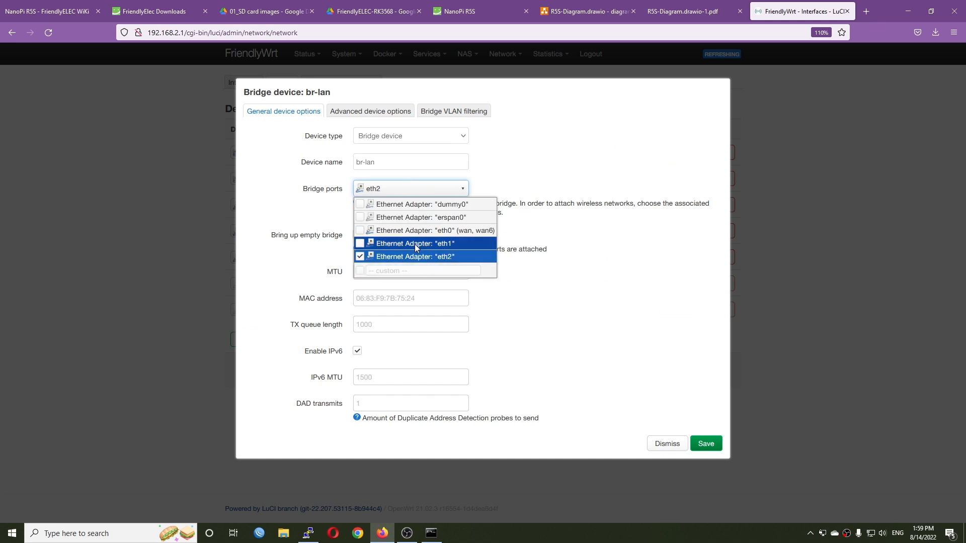
left_click(705, 443)
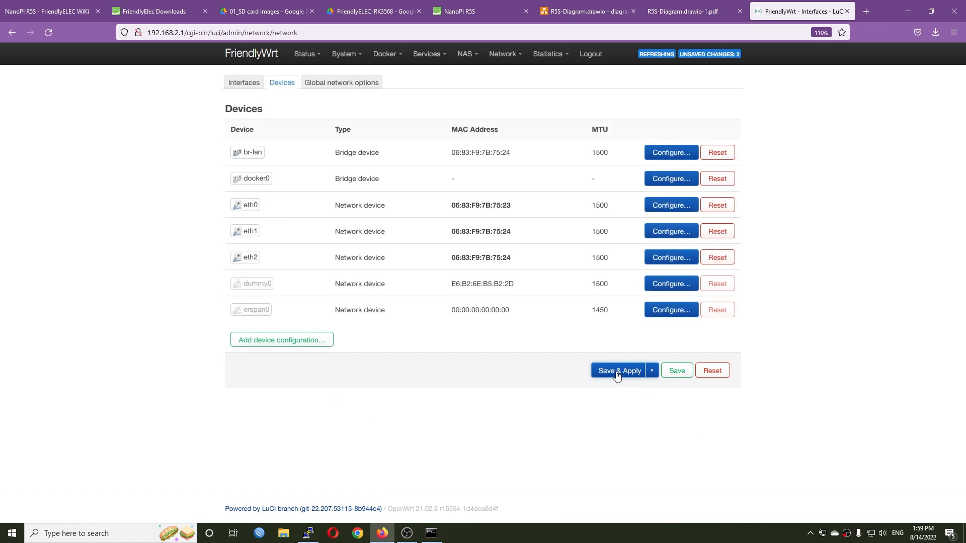
left_click(617, 373)
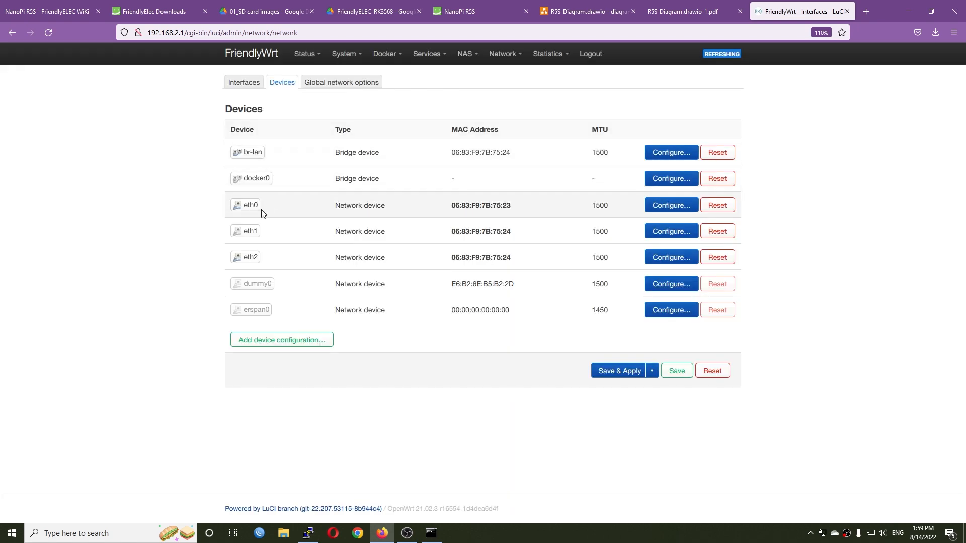
- Assign the LAN interface to device eth2, save and apply the change, and reload the page
left_click(246, 87)
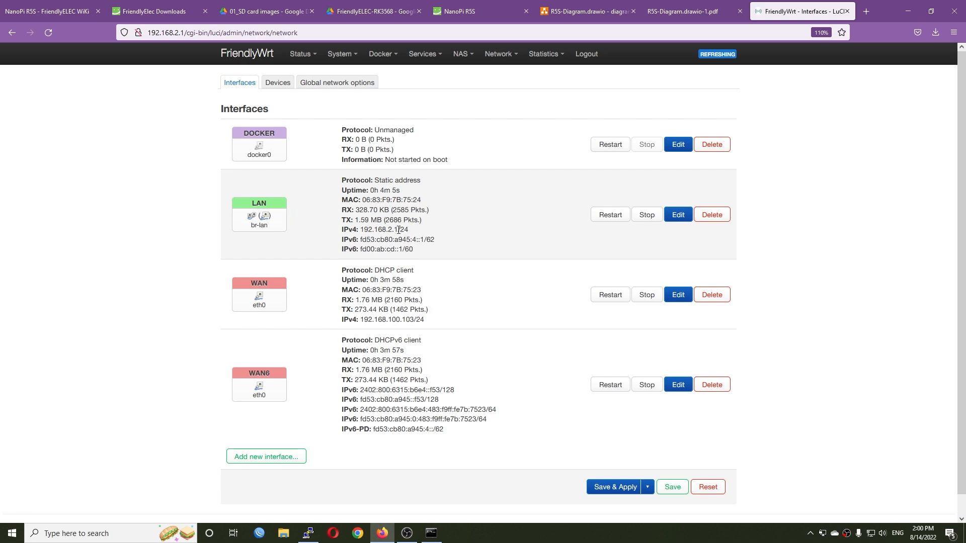
left_click(682, 220)
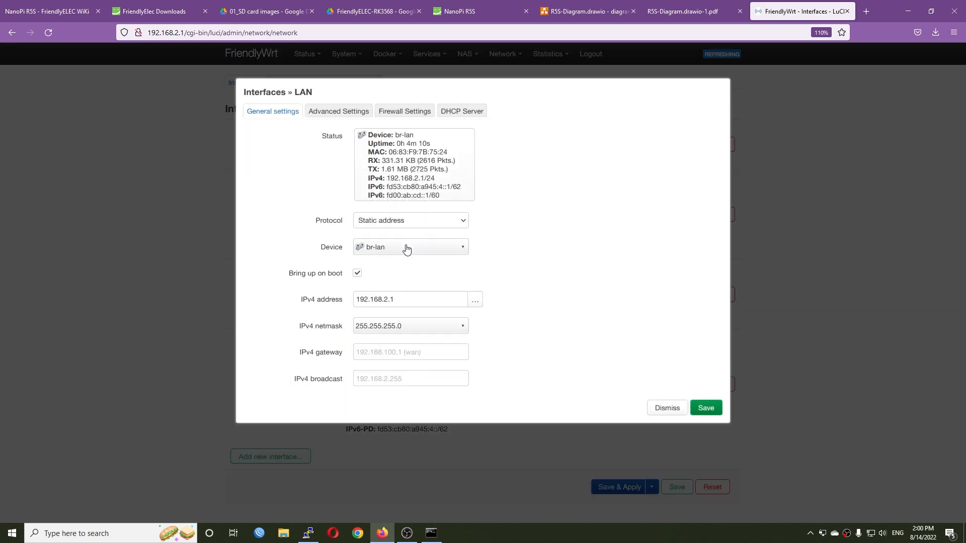
left_click(407, 249)
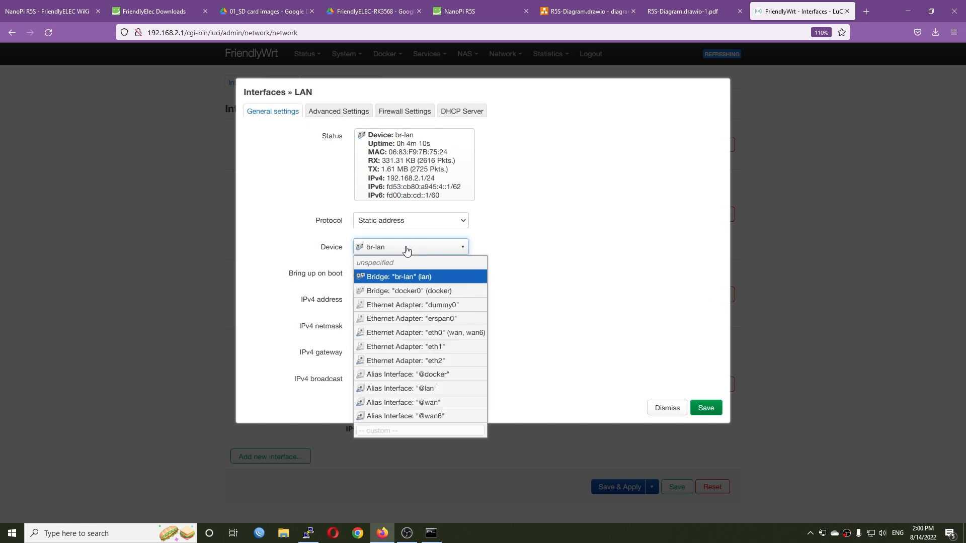
left_click(437, 361)
left_click(706, 408)
left_click(602, 442)
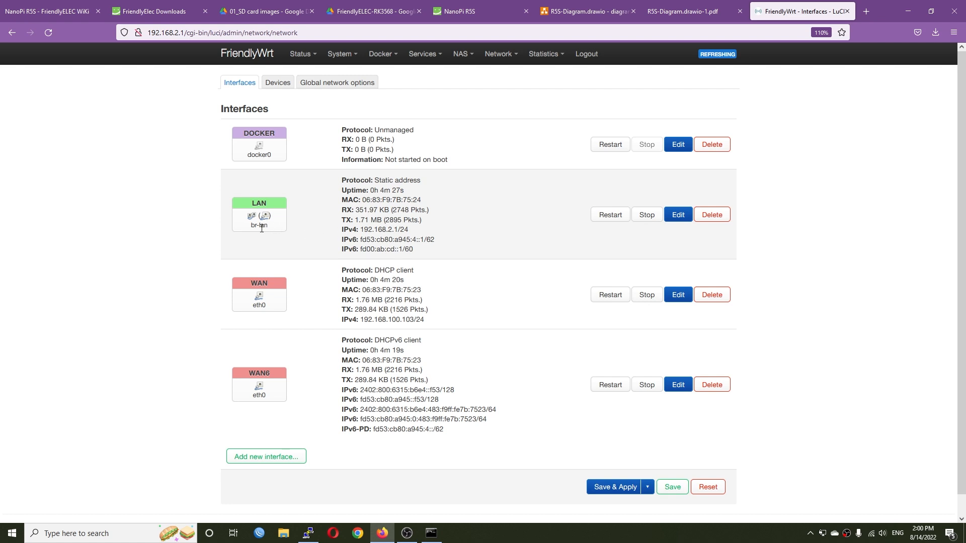
left_click(49, 29)
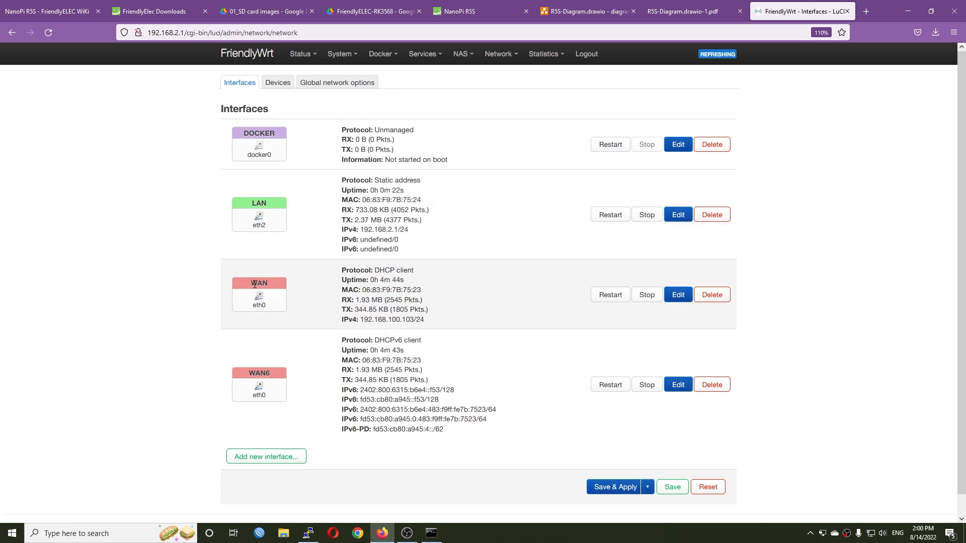
- Set the WAN interface's device to eth1 and save its settings
left_click(677, 296)
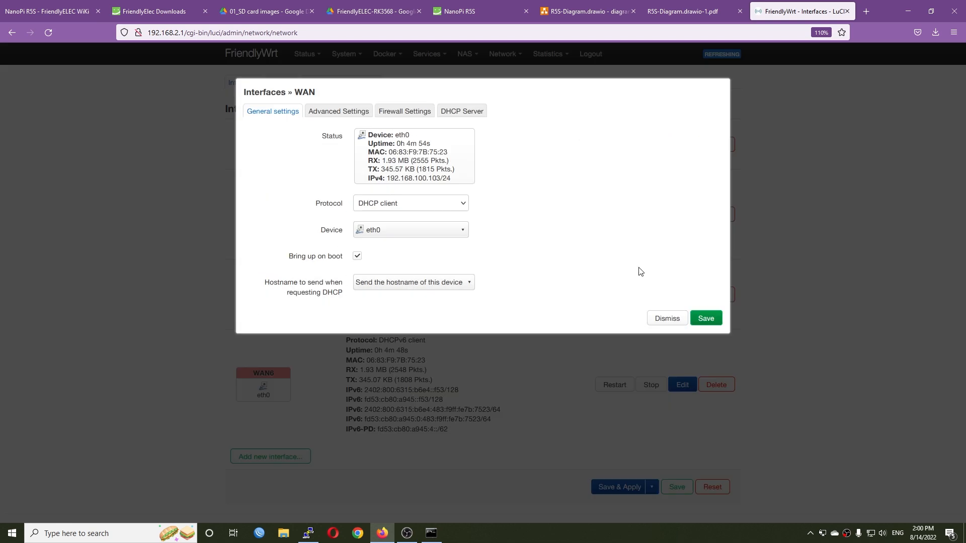
left_click(387, 232)
left_click(447, 331)
left_click(711, 317)
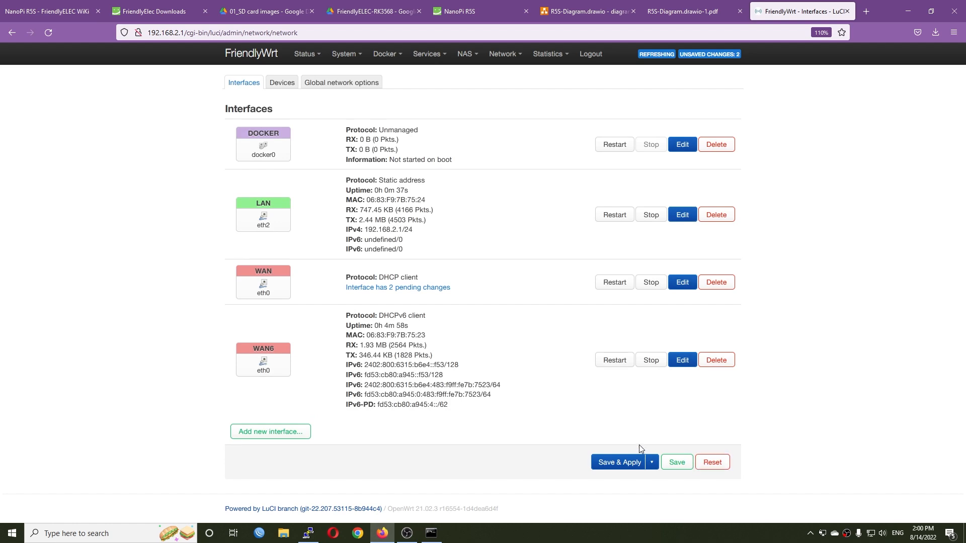
- Set the WAN6 interface's device to eth1, apply all pending interface changes, and reload the page
left_click(683, 361)
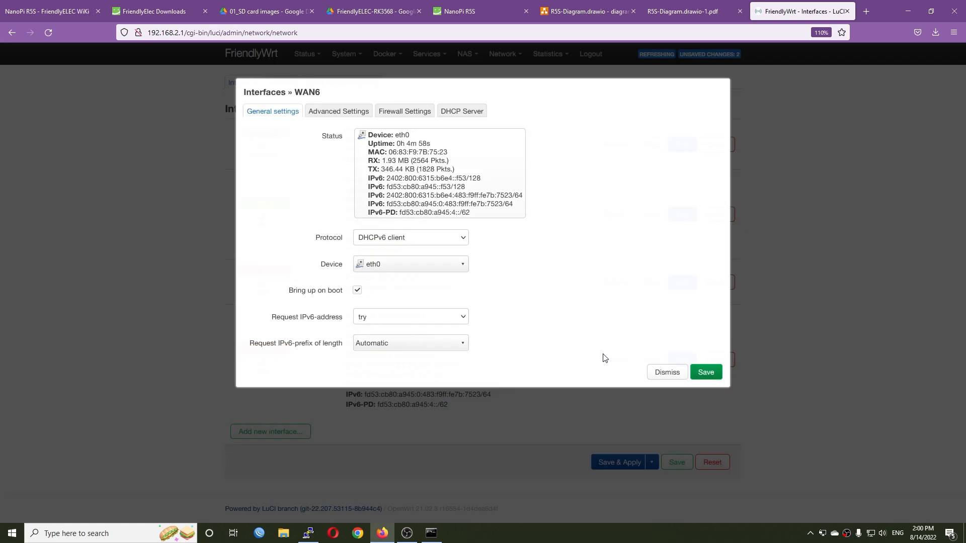
left_click(409, 265)
left_click(450, 365)
left_click(715, 376)
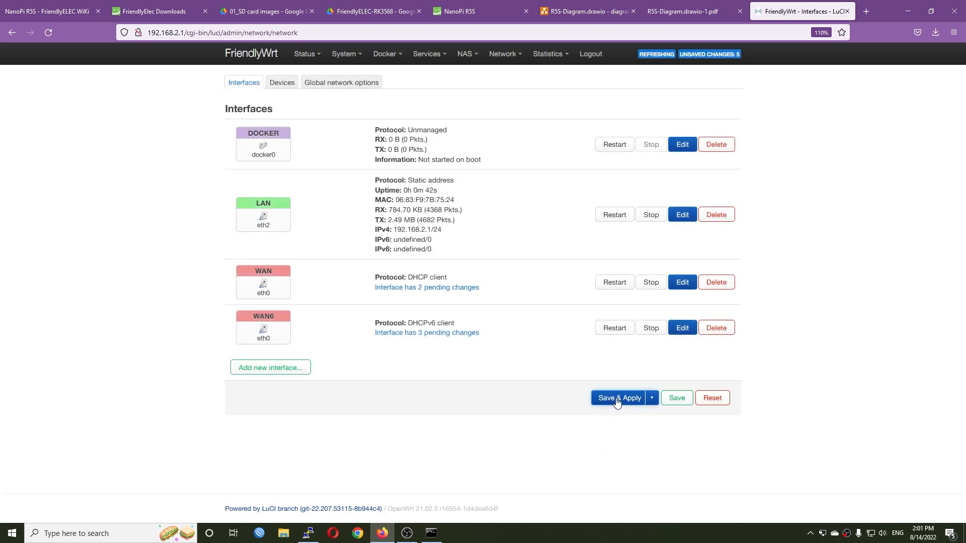
left_click(616, 398)
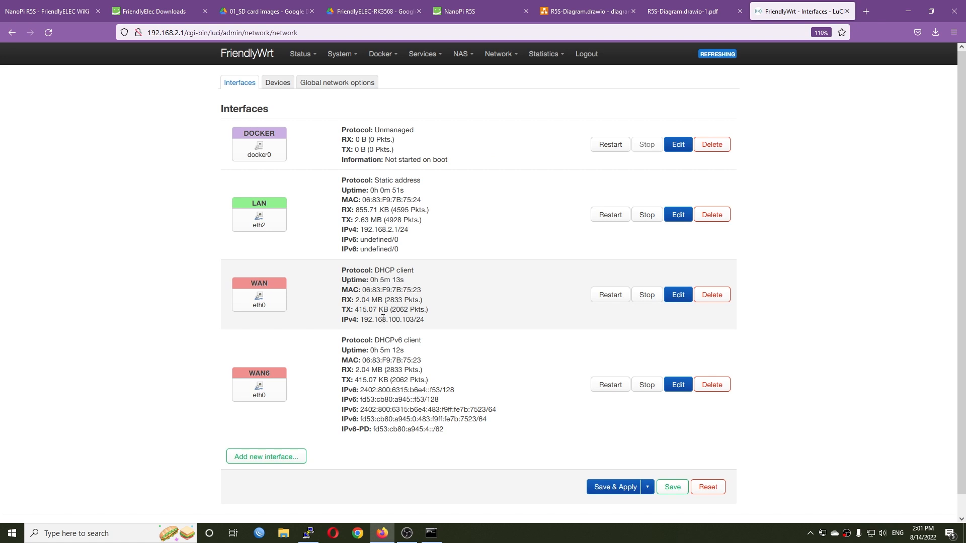
left_click(48, 32)
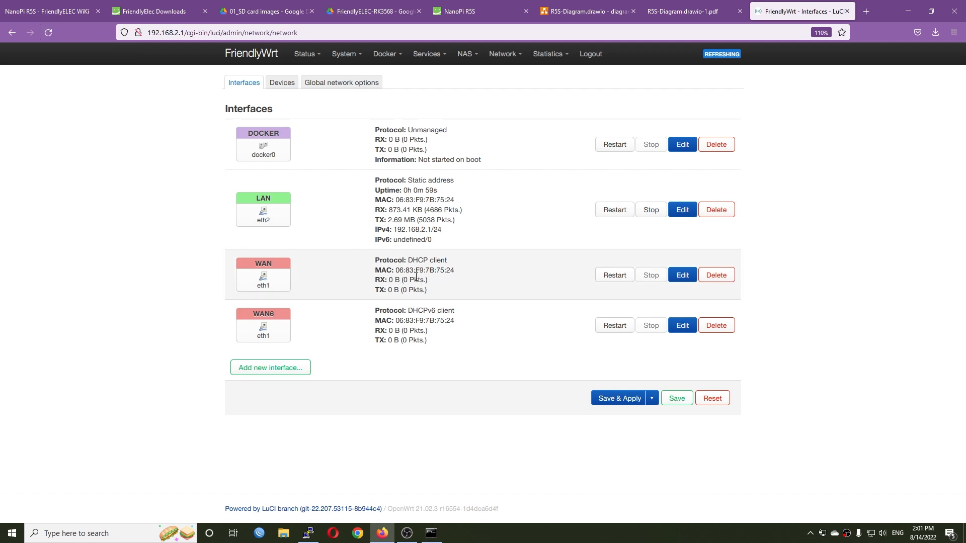
- Switch to PuTTY, restart the disconnected session, log in as root with the router password and run ifconfig
left_click(308, 534)
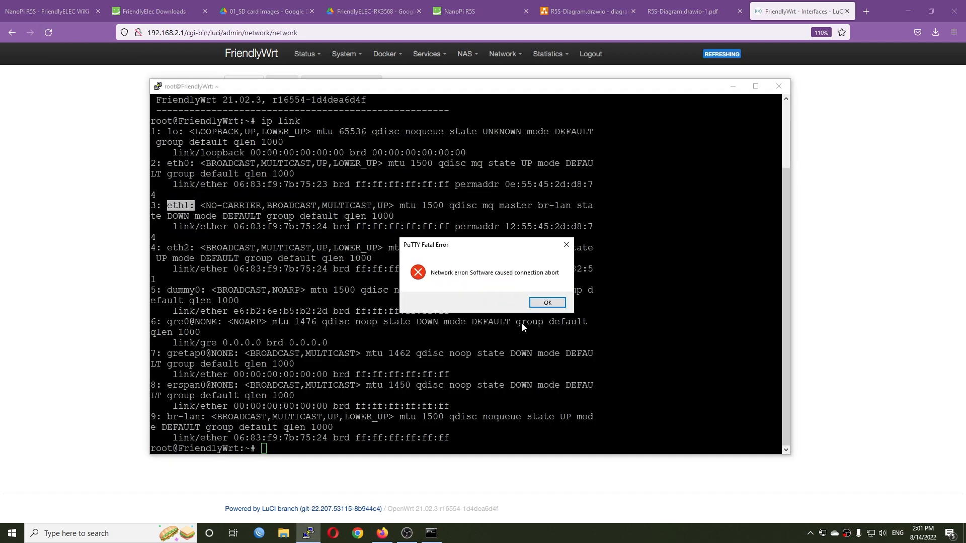
left_click(547, 303)
right_click(396, 86)
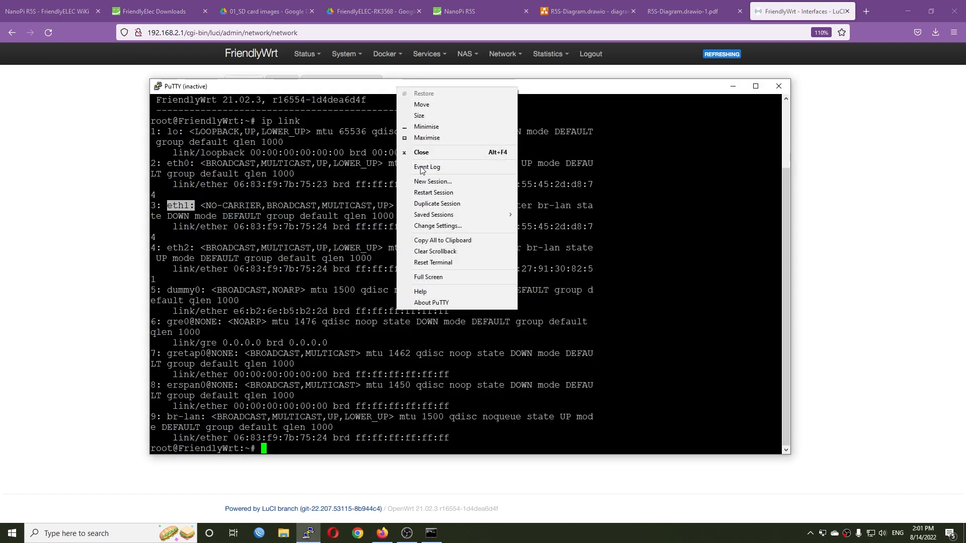
left_click(434, 193)
type("root")
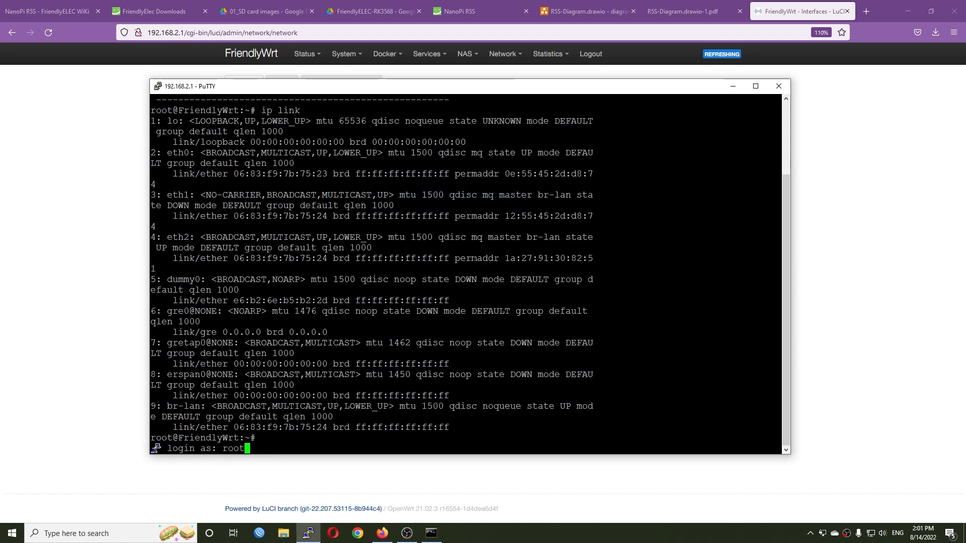
key("Return")
key("Return")
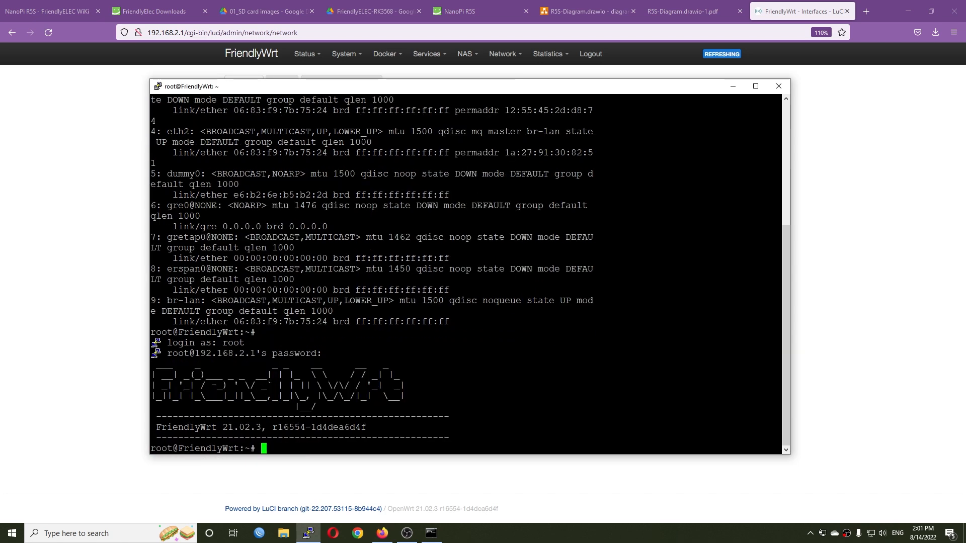
type("ifconfig")
key("Return")
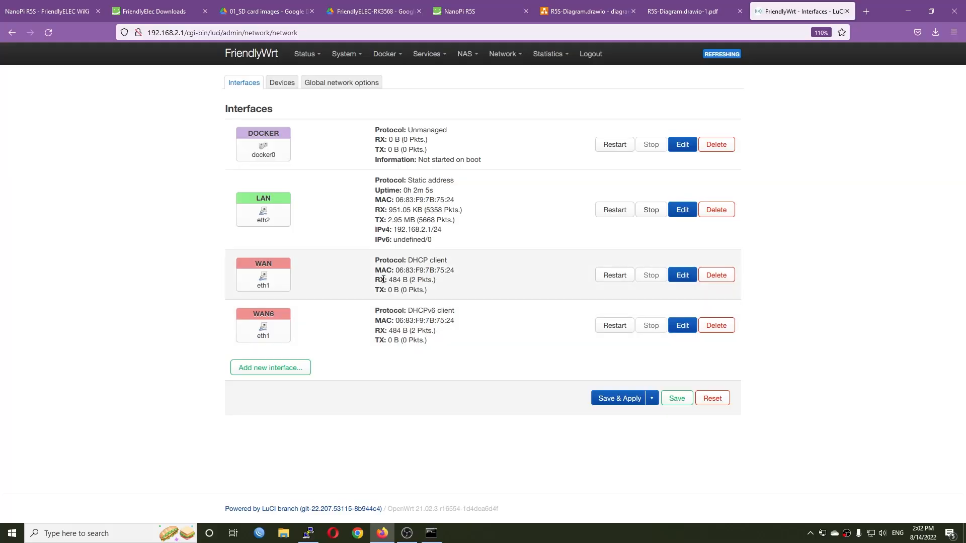
- Reload the router's Interfaces page in the browser, check the WAN IPv4 address, and open the R5S-Diagram.drawio-1.pdf network diagram
key("F5")
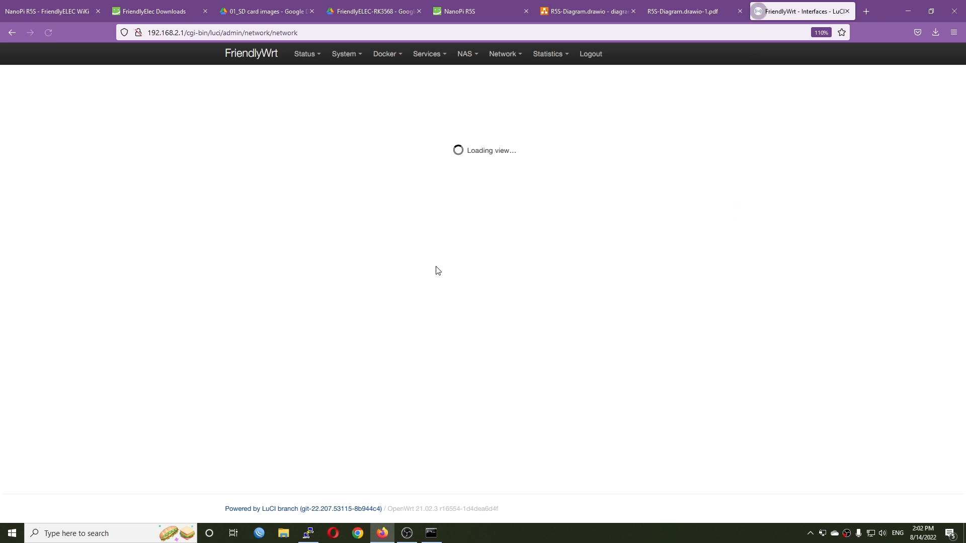
left_click(48, 36)
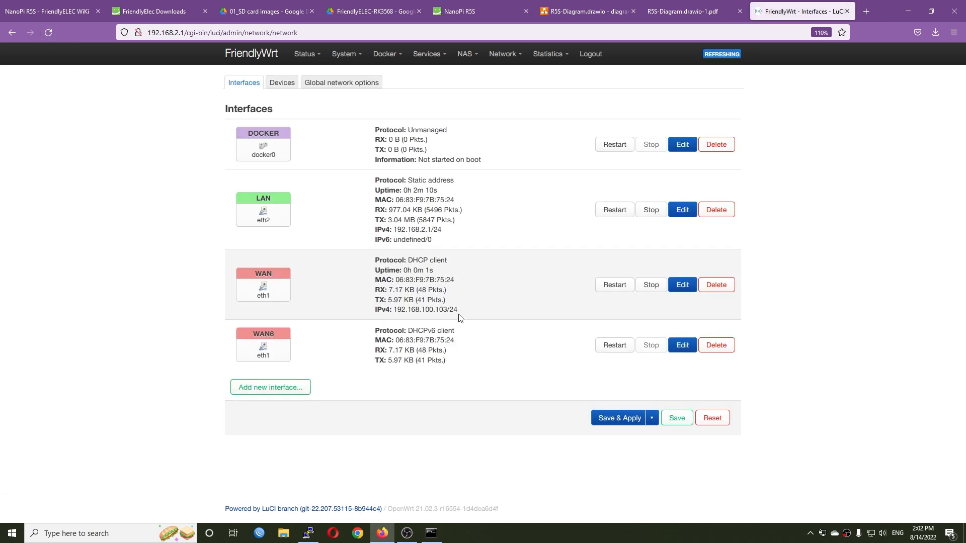
left_click_drag(456, 310, 395, 310)
left_click(471, 322)
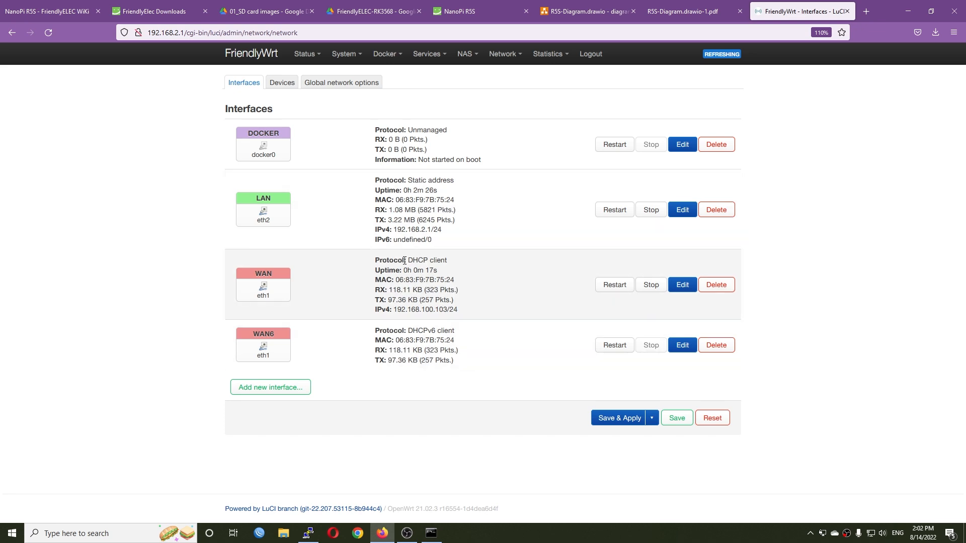
left_click(691, 9)
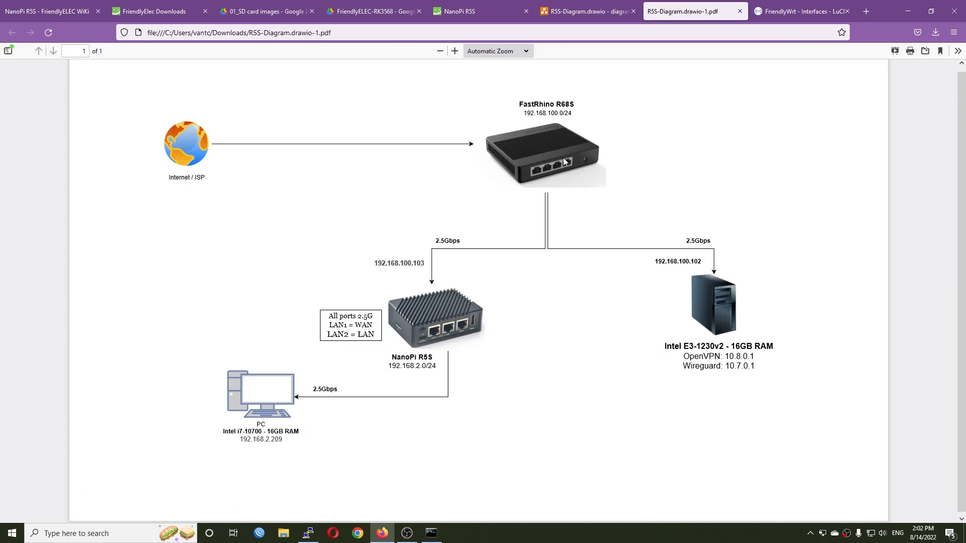
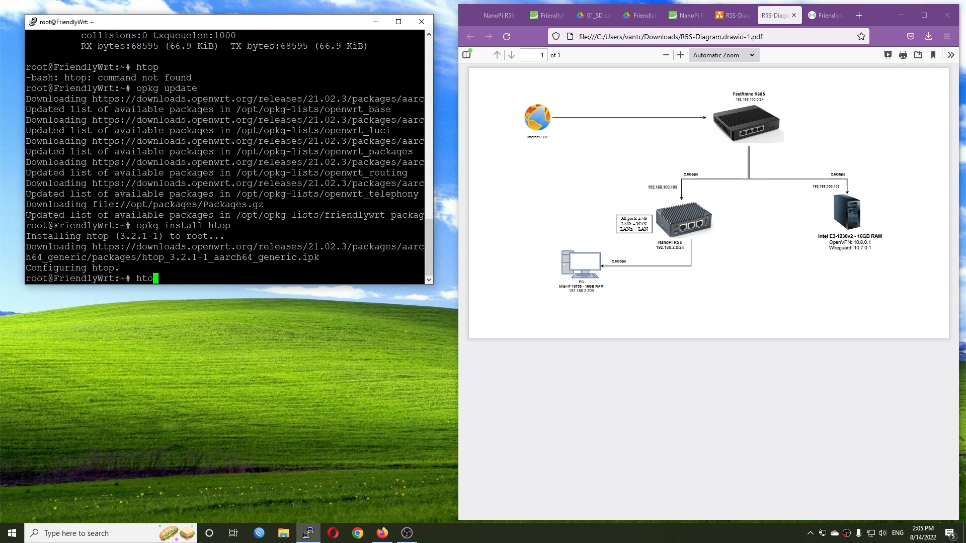
- Run htop in the router's SSH session, view it at full-screen size and restore the window
key("Return")
double_click(193, 26)
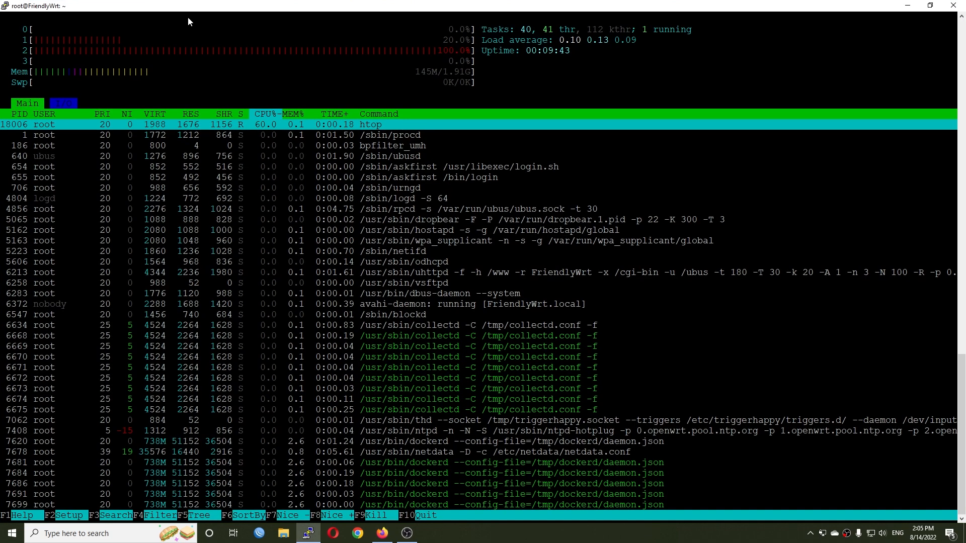
double_click(290, 15)
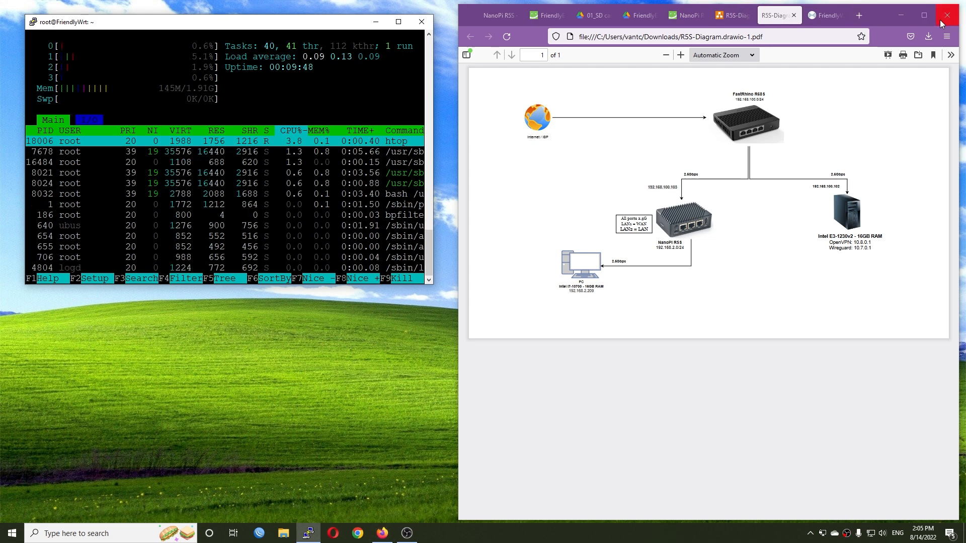
- Maximize the browser, open the router's SQM QoS settings and review the Queue Discipline and Link Layer Adaptation options
left_click(924, 20)
left_click(773, 15)
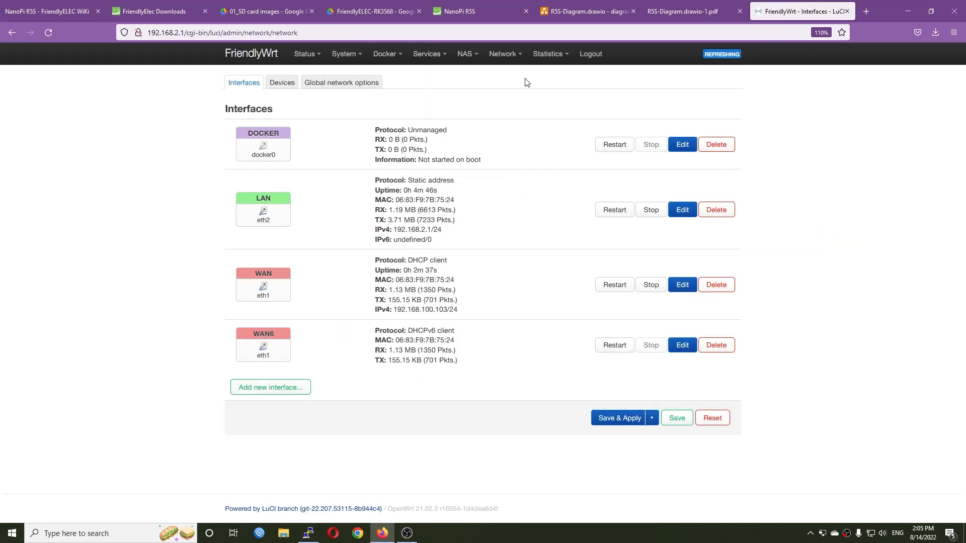
mouse_move(505, 56)
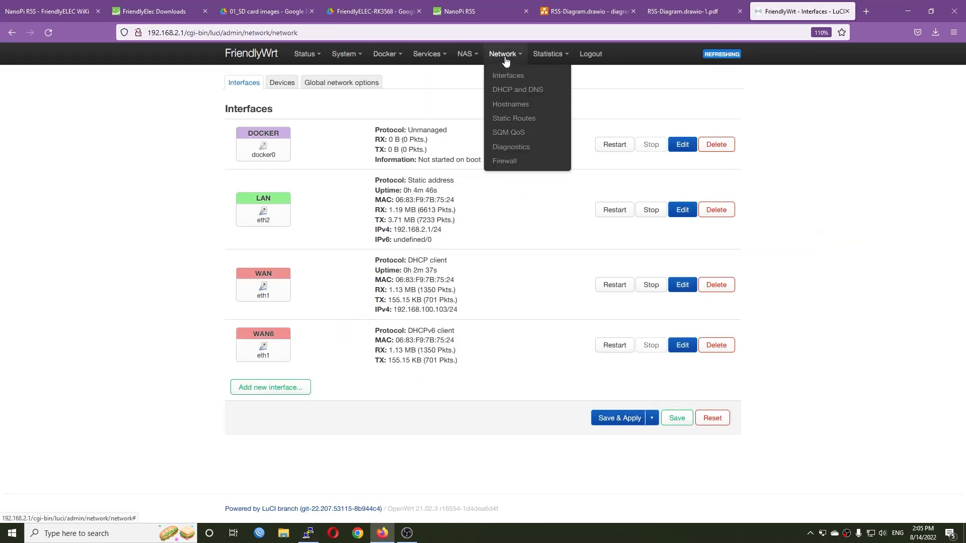
left_click(517, 132)
left_click(306, 152)
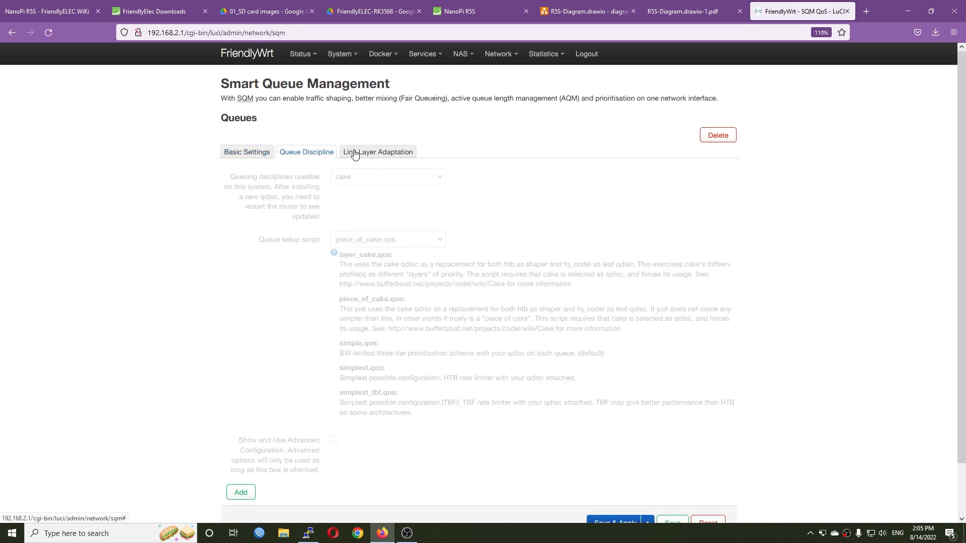
left_click(354, 153)
- Disable software flow offloading in the router's firewall settings and apply the change
mouse_move(504, 56)
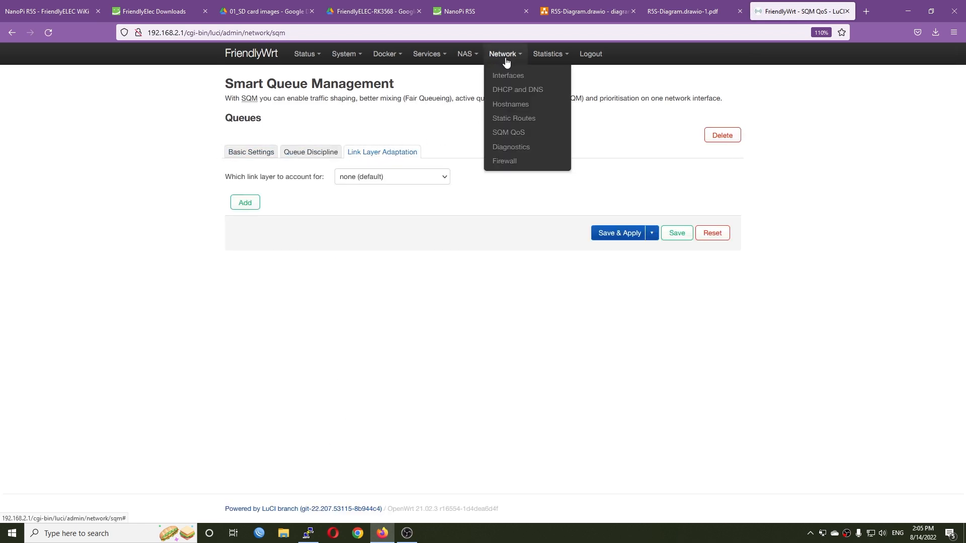
left_click(512, 167)
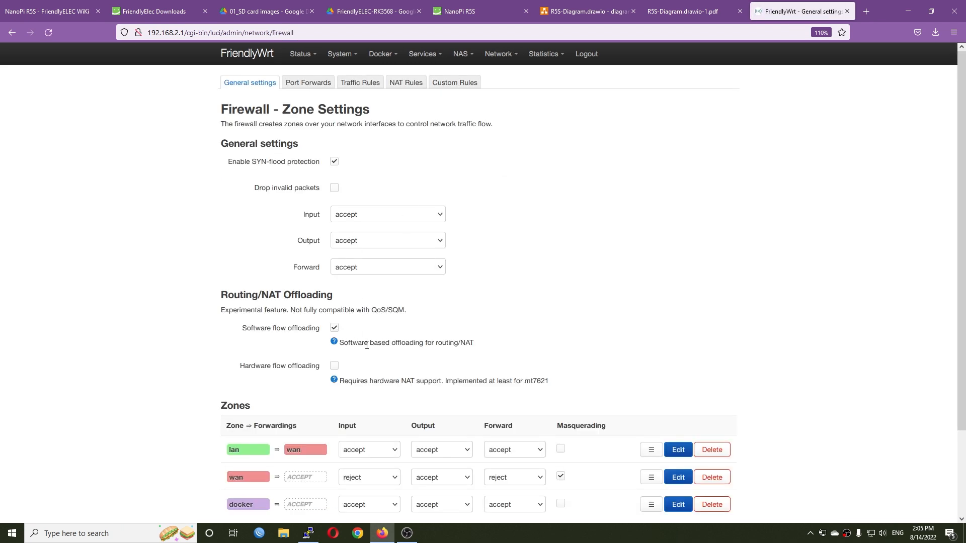
left_click(334, 329)
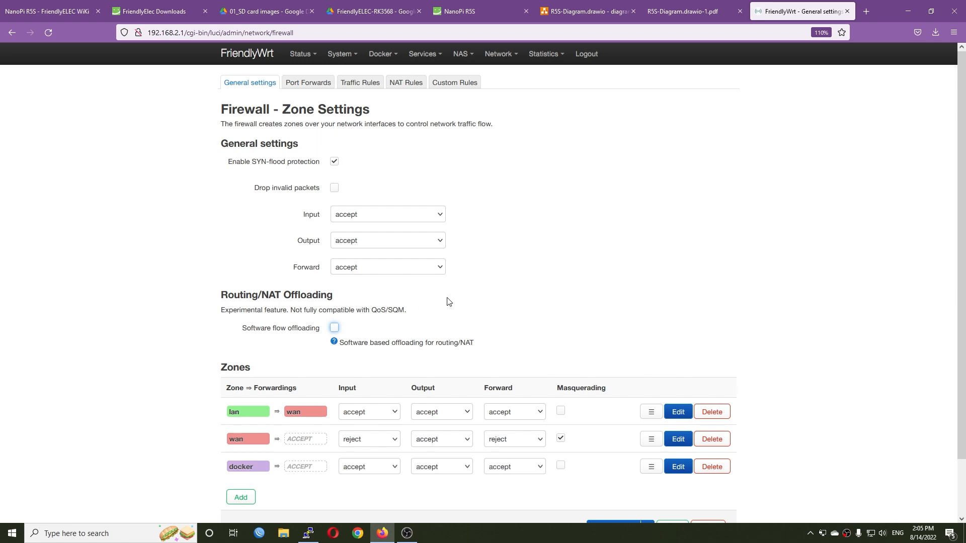
scroll(553, 403, "down", 3)
left_click(611, 469)
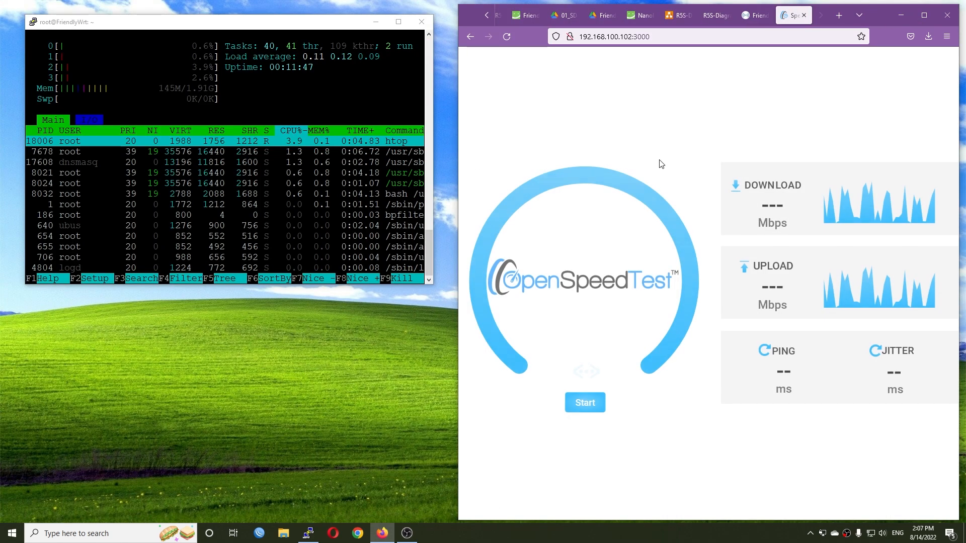
- Open a second PuTTY SSH session to 192.168.2.1 and log in as root with the router password
right_click(308, 534)
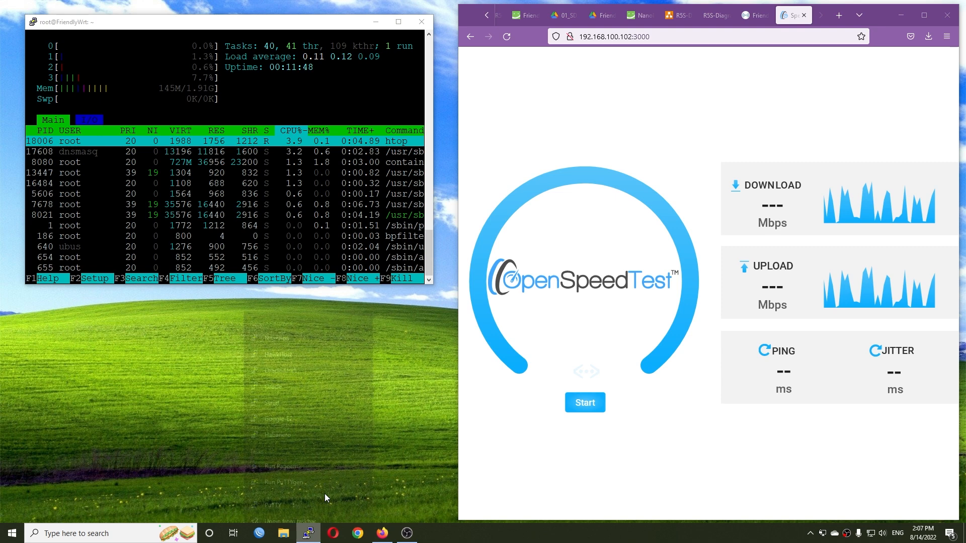
left_click(277, 482)
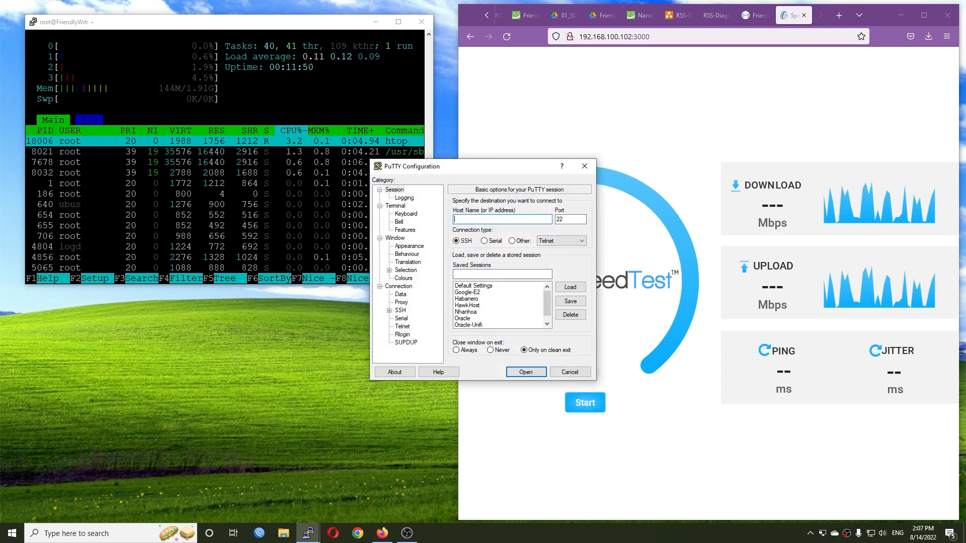
type("192.168.")
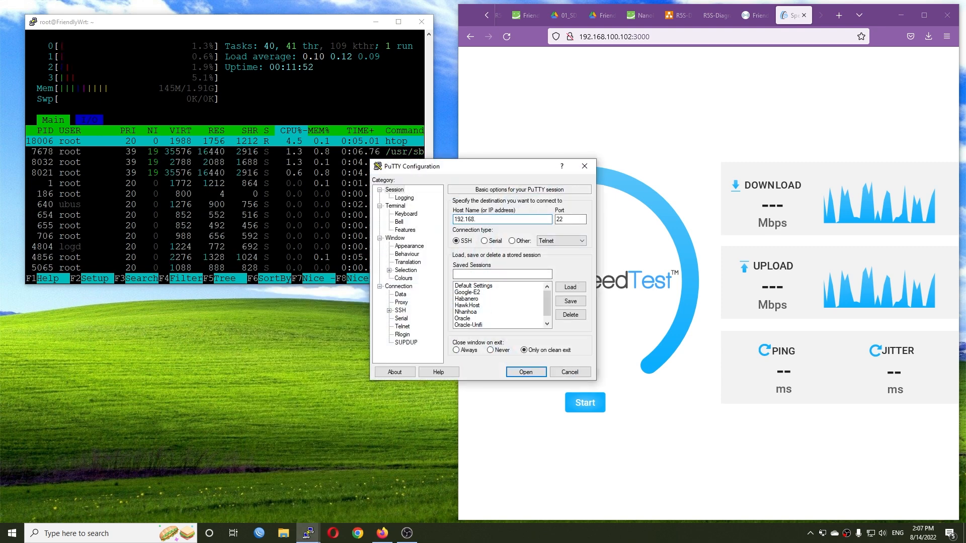
type("2.1")
key("Return")
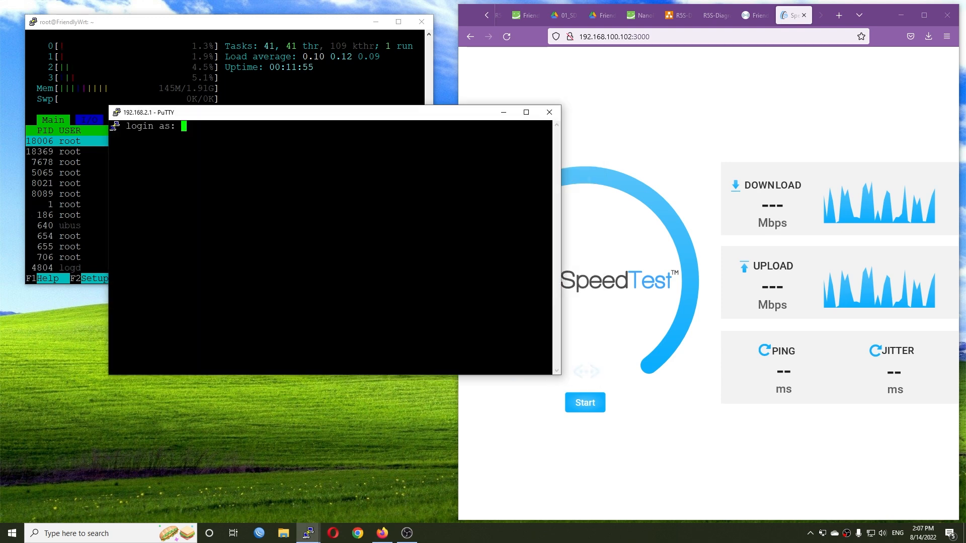
key("Return")
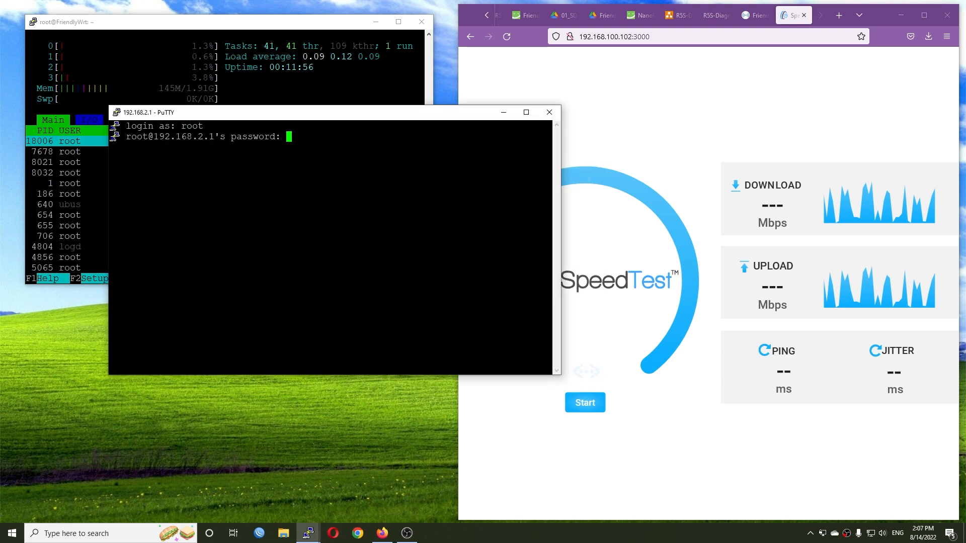
key("Return")
- Run top in the second router session, narrow its window and place it below the htop window
type("top")
key("Return")
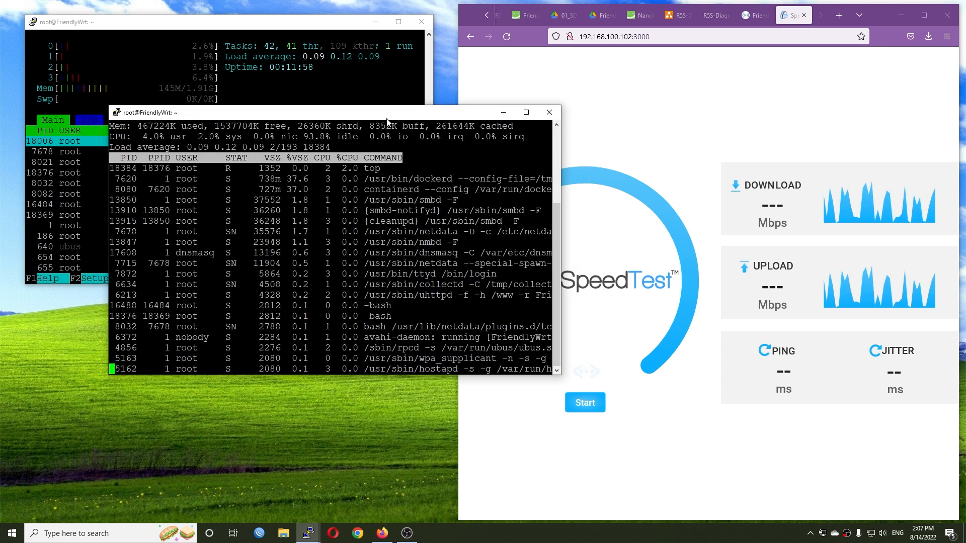
left_click_drag(387, 120, 286, 303)
left_click_drag(460, 323, 437, 323)
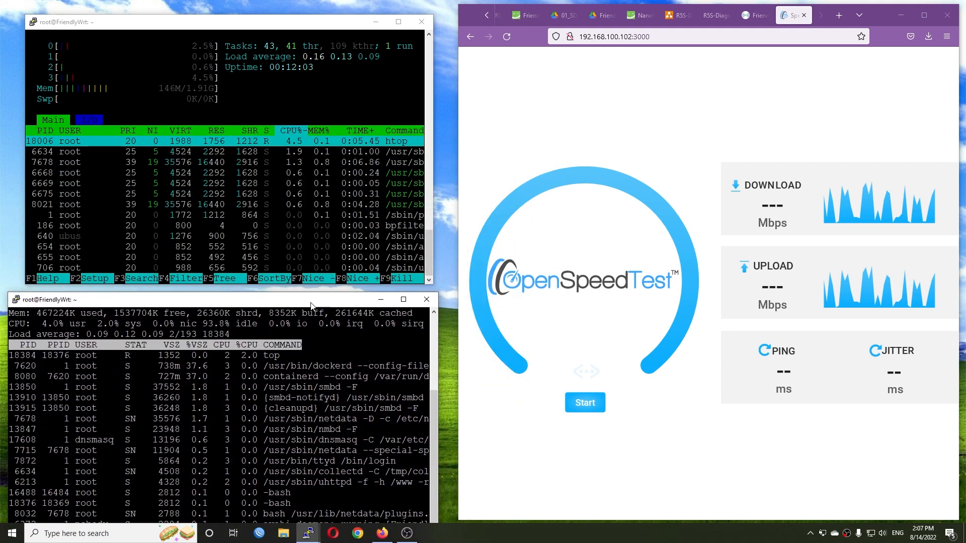
left_click_drag(311, 303, 315, 300)
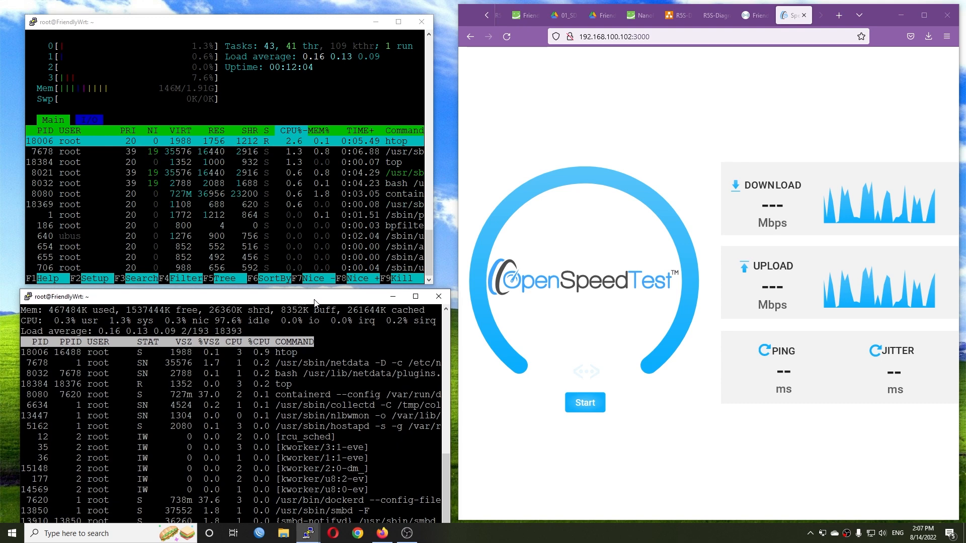
- Run the OpenSpeedTest at 192.168.100.102:3000 three times, reloading the page between runs, and minimize the browser
left_click(646, 400)
left_click(585, 403)
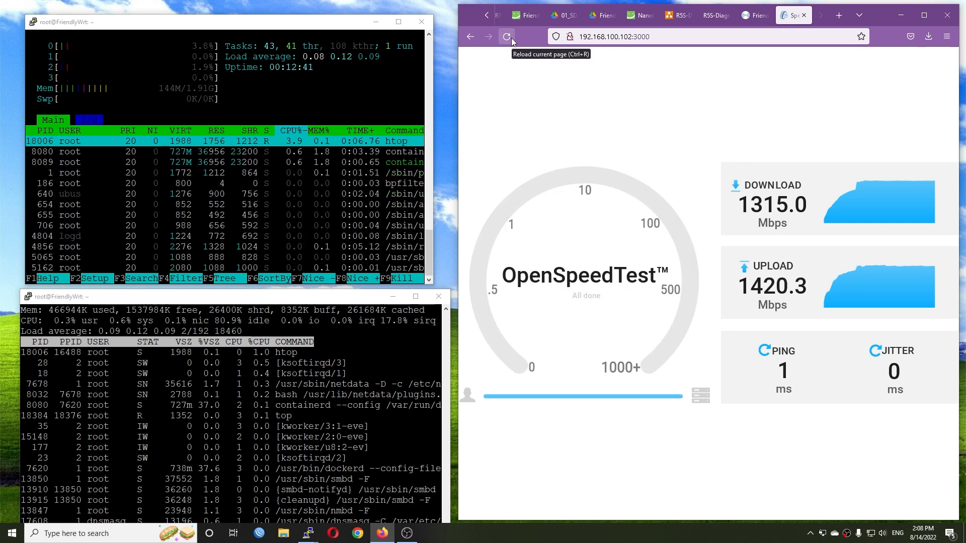
left_click(507, 37)
left_click(586, 403)
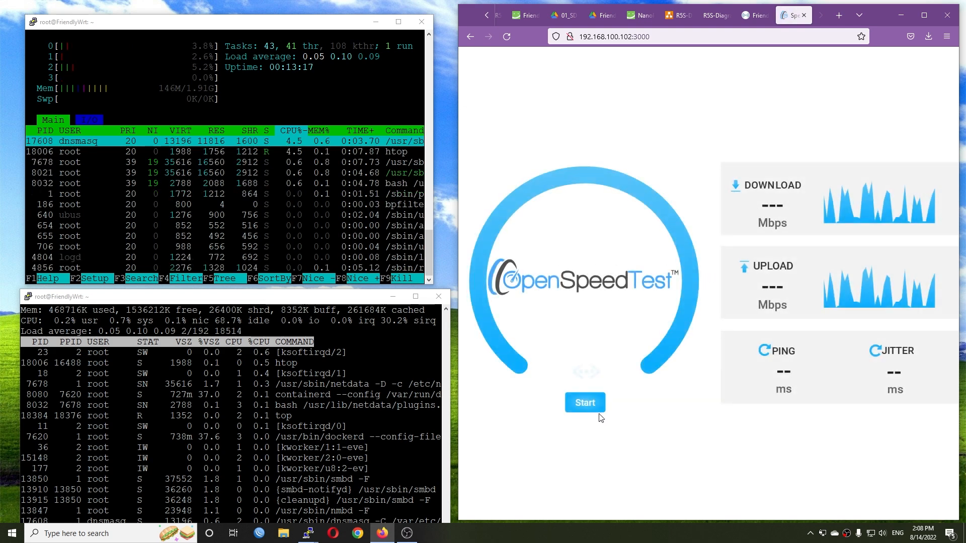
left_click(597, 409)
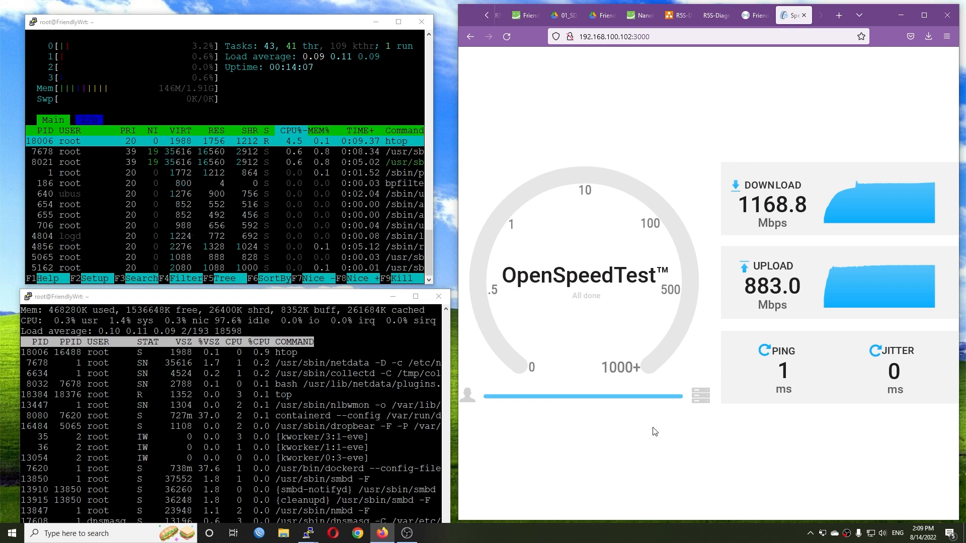
left_click(901, 15)
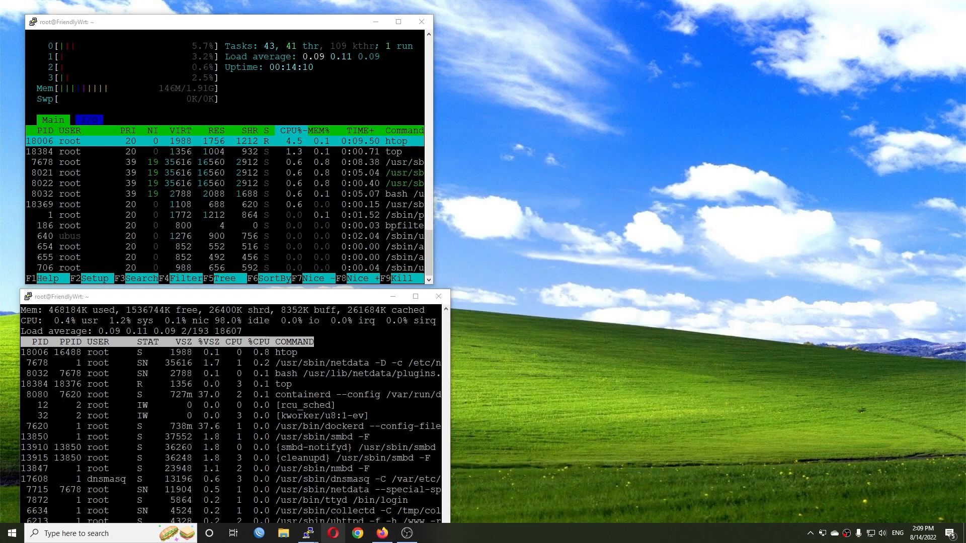
right_click(308, 533)
left_click(257, 481)
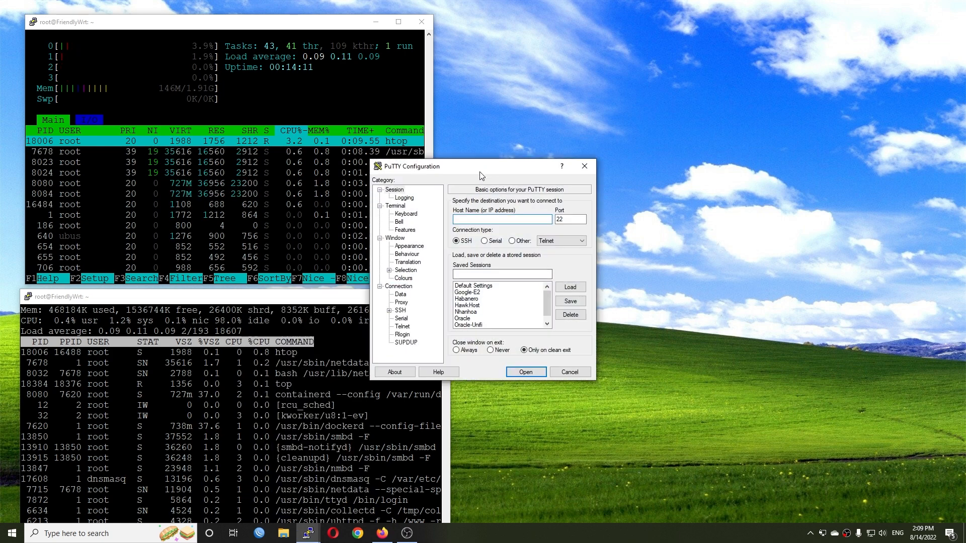
left_click_drag(480, 176, 763, 66)
left_click(585, 167)
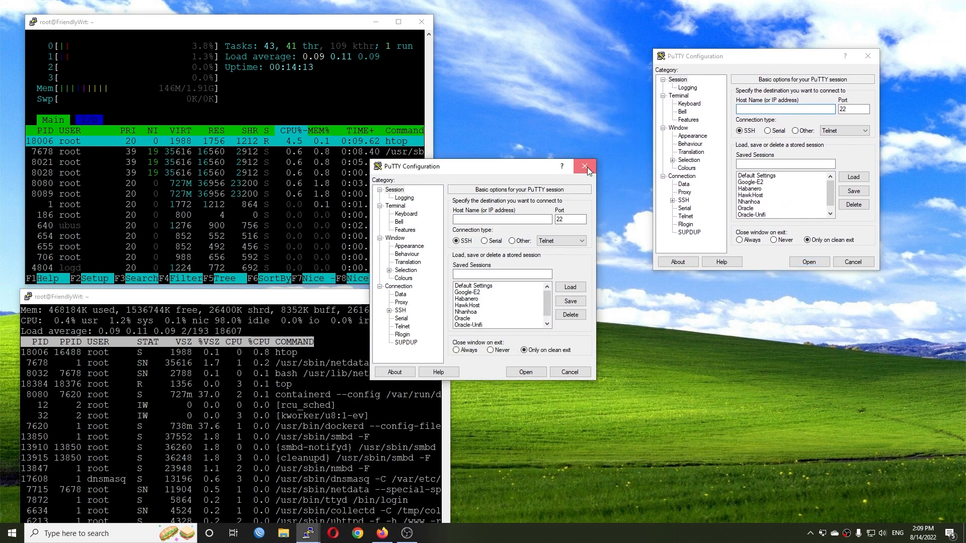
type("19+2")
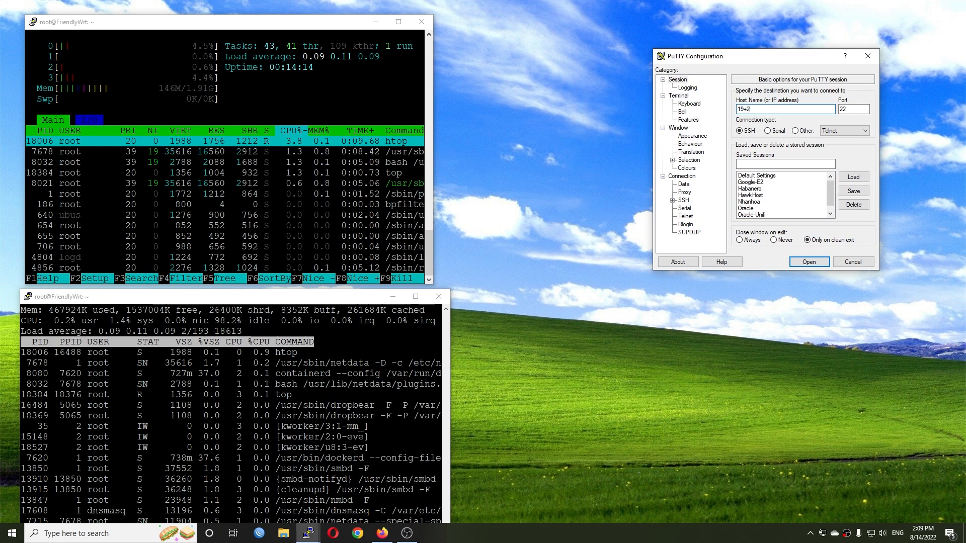
key("ctrl+a")
type("192.168")
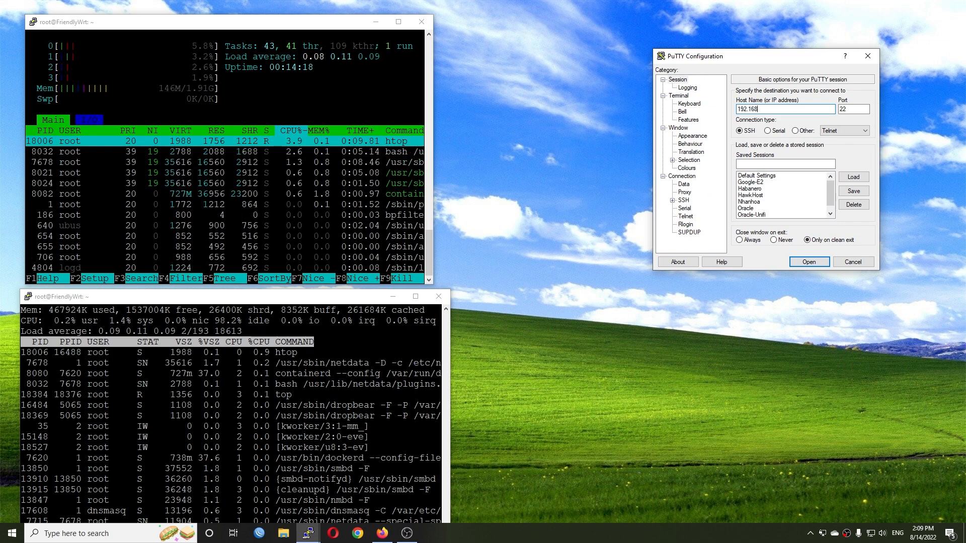
key("Return")
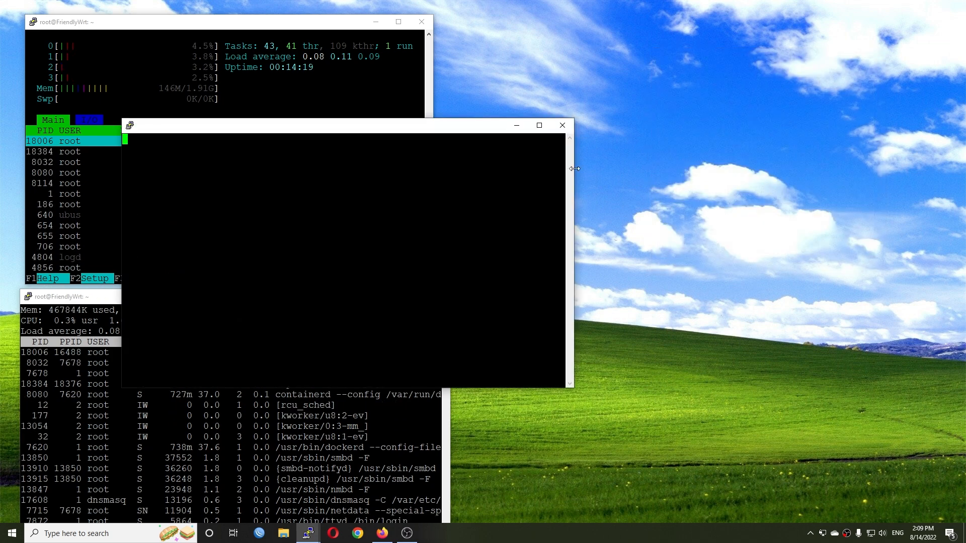
left_click(563, 125)
left_click(495, 303)
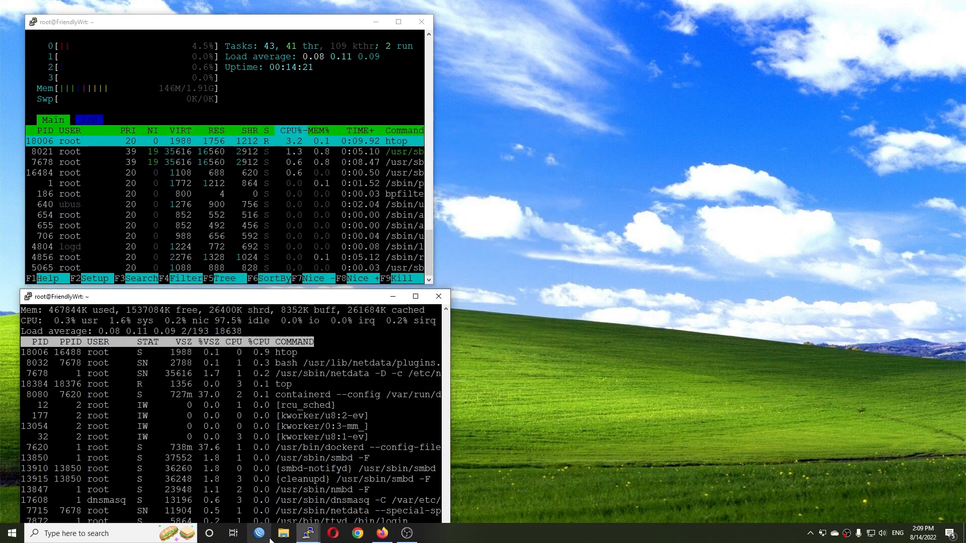
- Open a new PuTTY SSH session to 192.168.100.102 and place its window beside the htop window
right_click(308, 534)
left_click(274, 480)
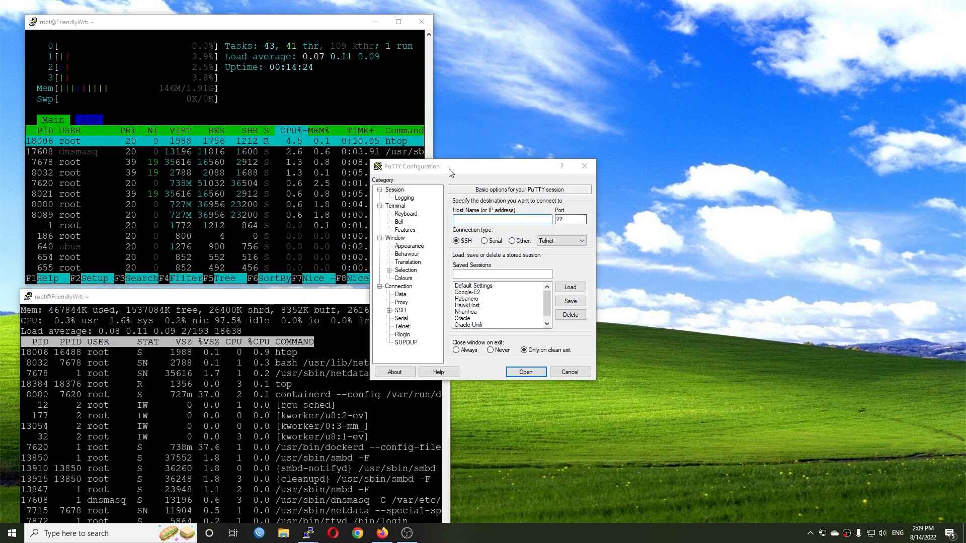
left_click_drag(440, 169, 611, 151)
type("192.")
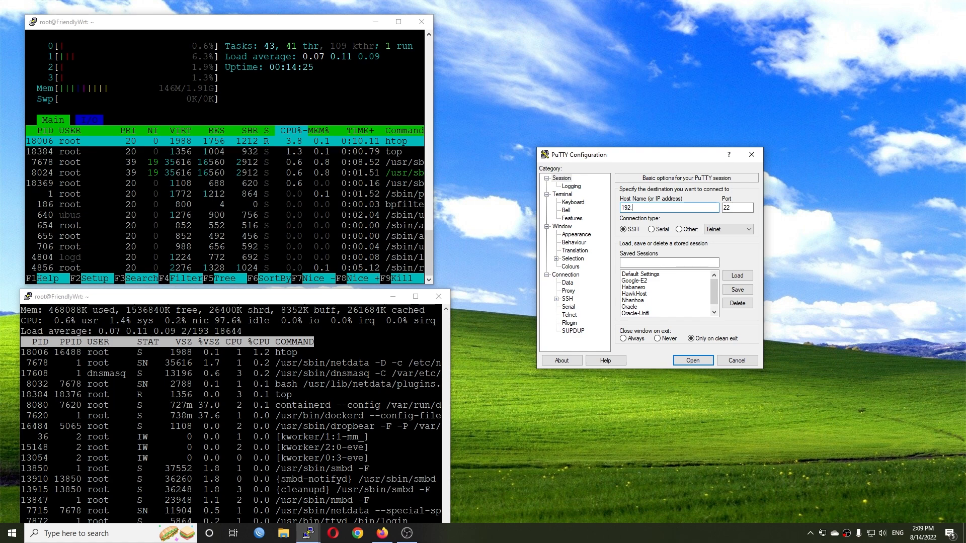
type("168.100")
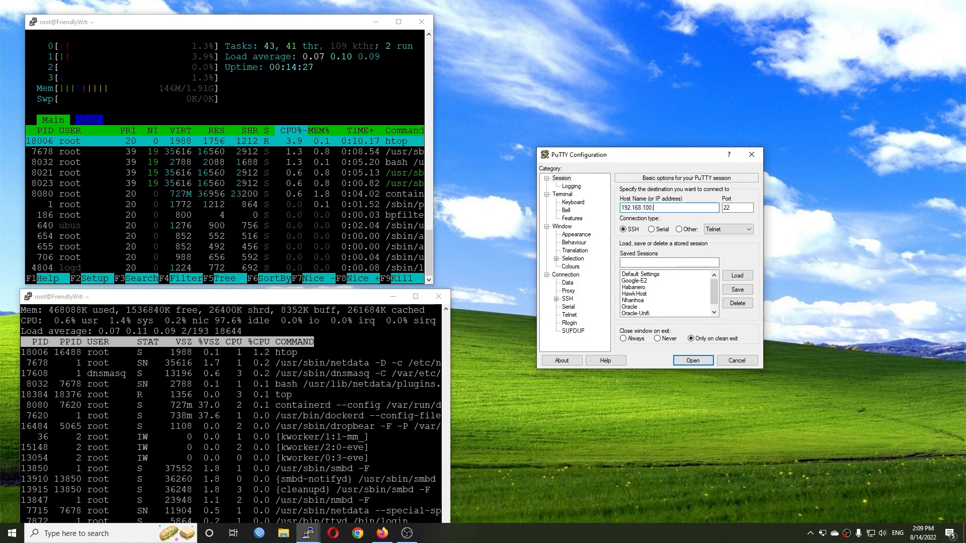
type(".102")
key("Return")
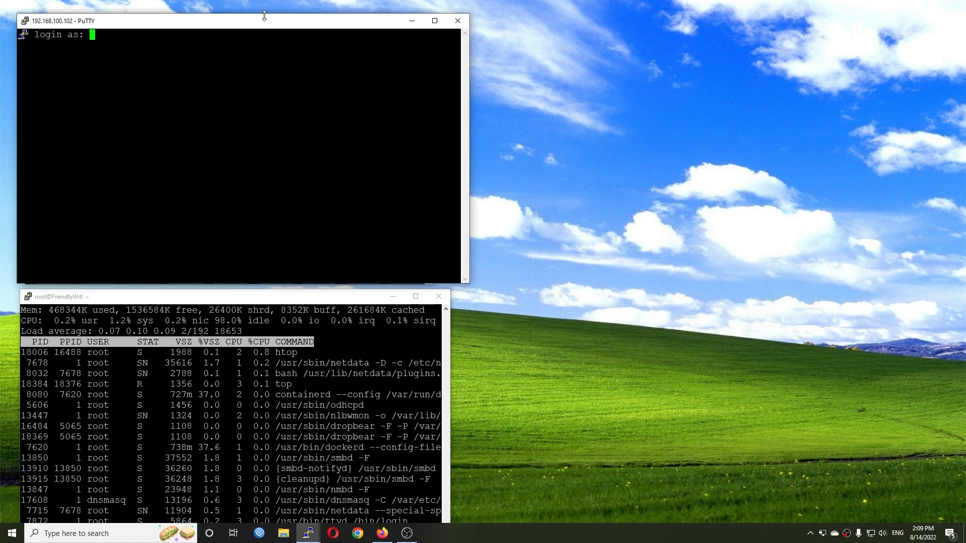
left_click_drag(264, 22, 704, 41)
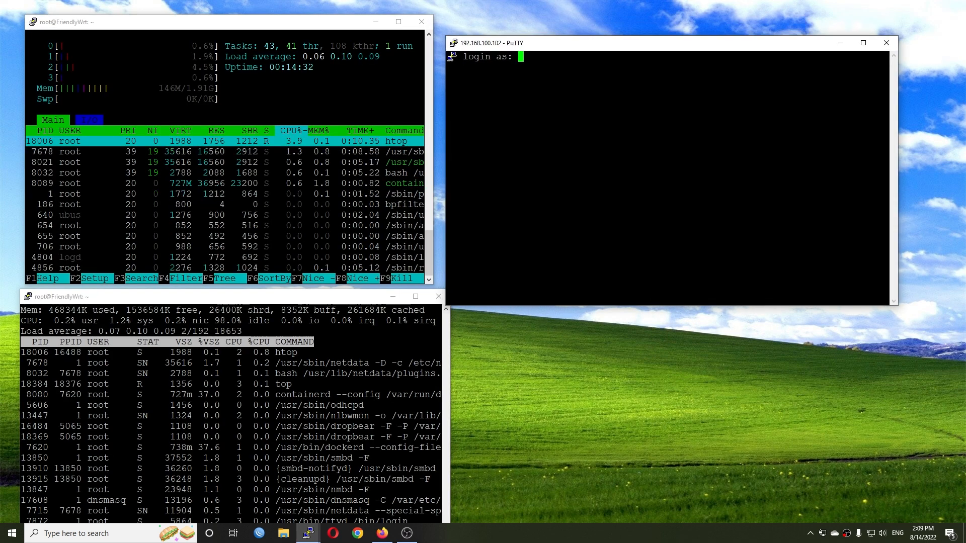
- Log in to the server at 192.168.100.102 with the account username and password
key("BackSpace")
key("BackSpace")
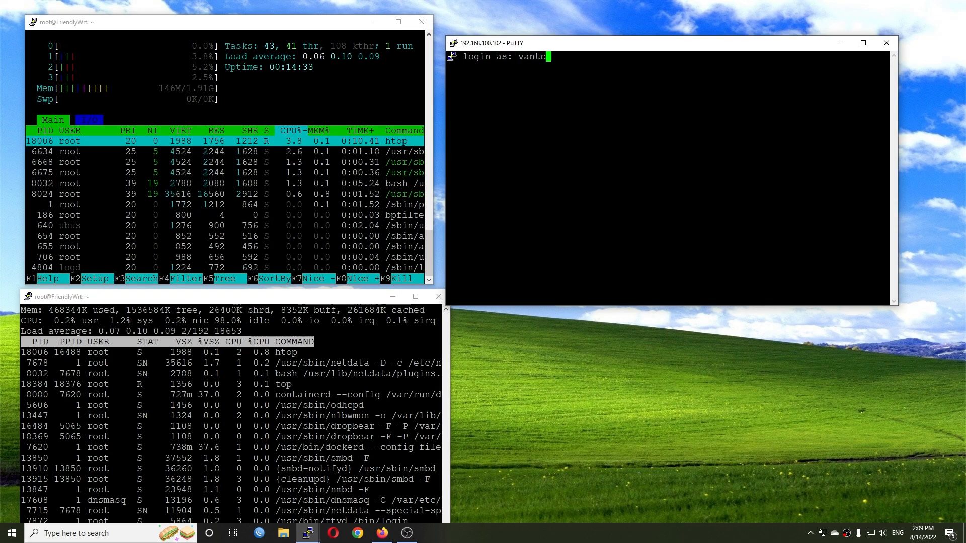
key("Return")
key("Return")
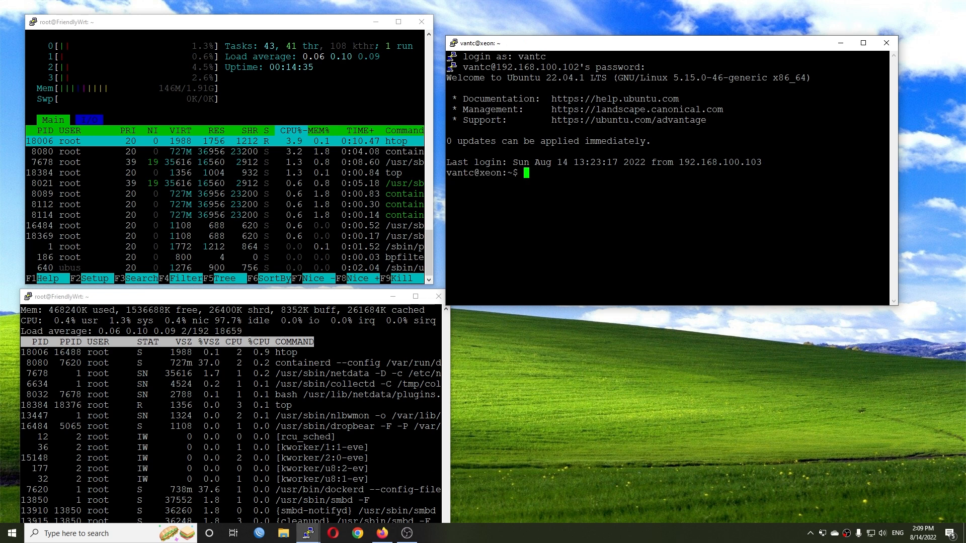
- Start the iperf3 server as a daemon with iperf3 -s -D in the server session and minimize its window
type("iperf3 ")
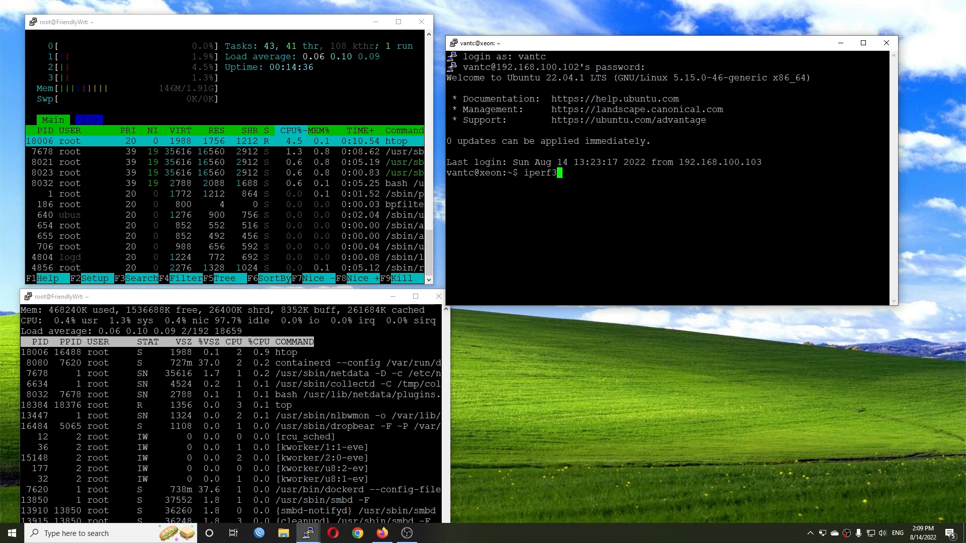
type("-s ")
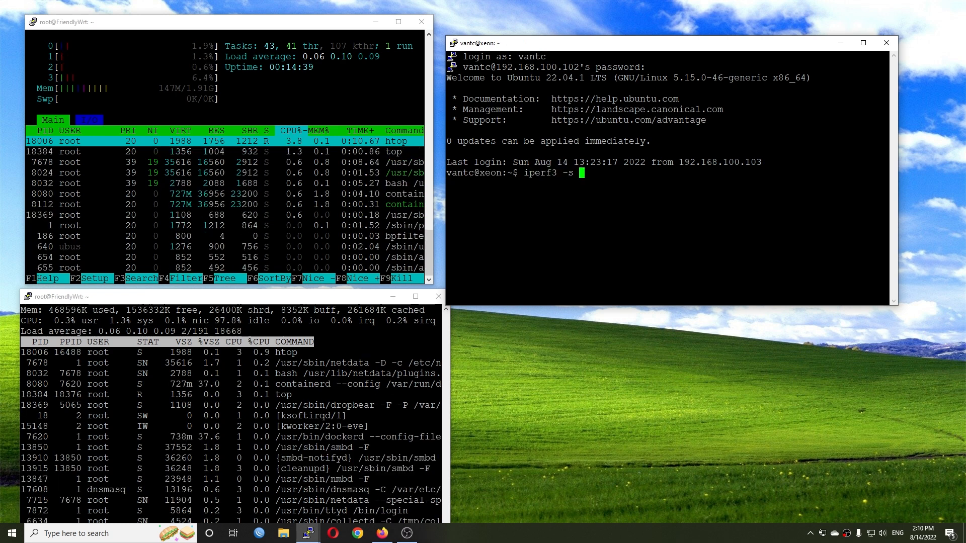
type("-D")
key("Return")
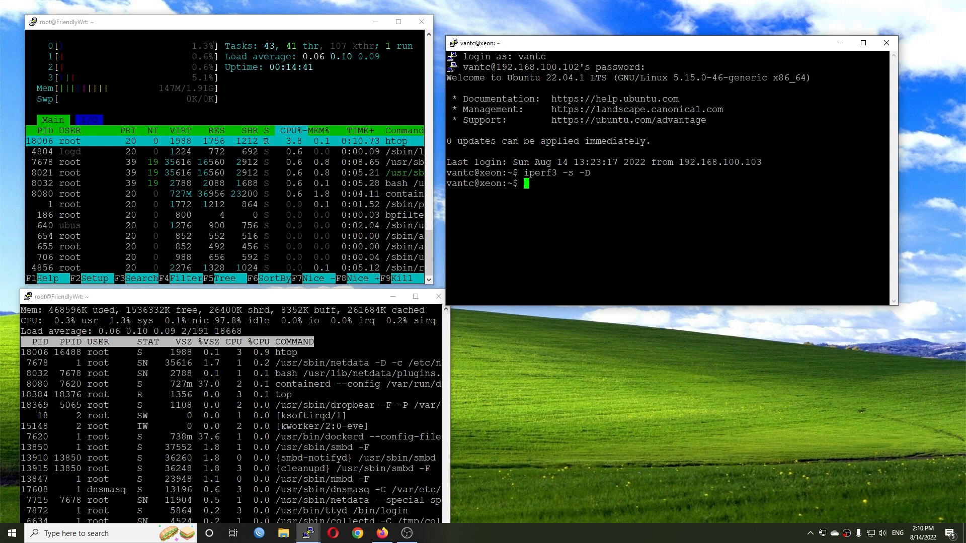
left_click(840, 43)
- Open a Windows Command Prompt and place its window beside the htop and top windows
key("super")
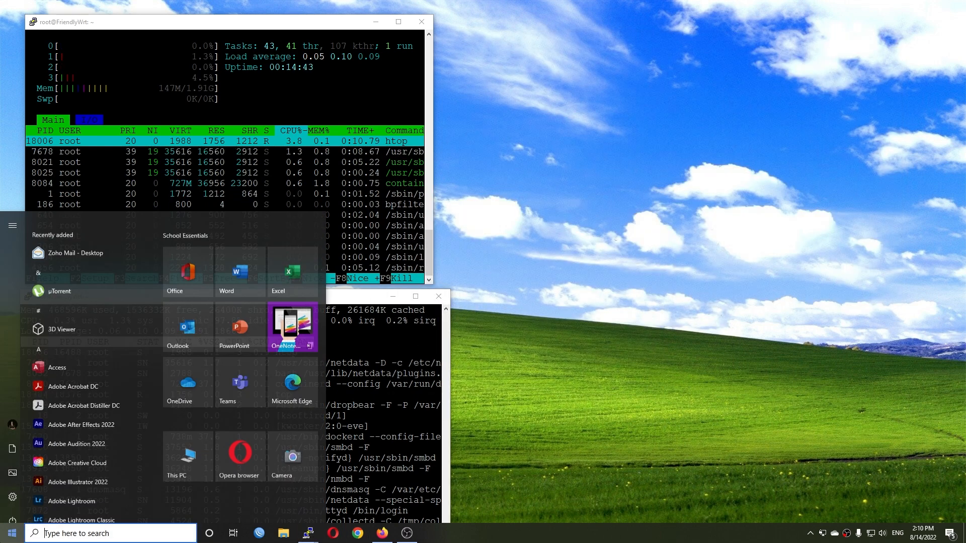
type("cmd")
key("Return")
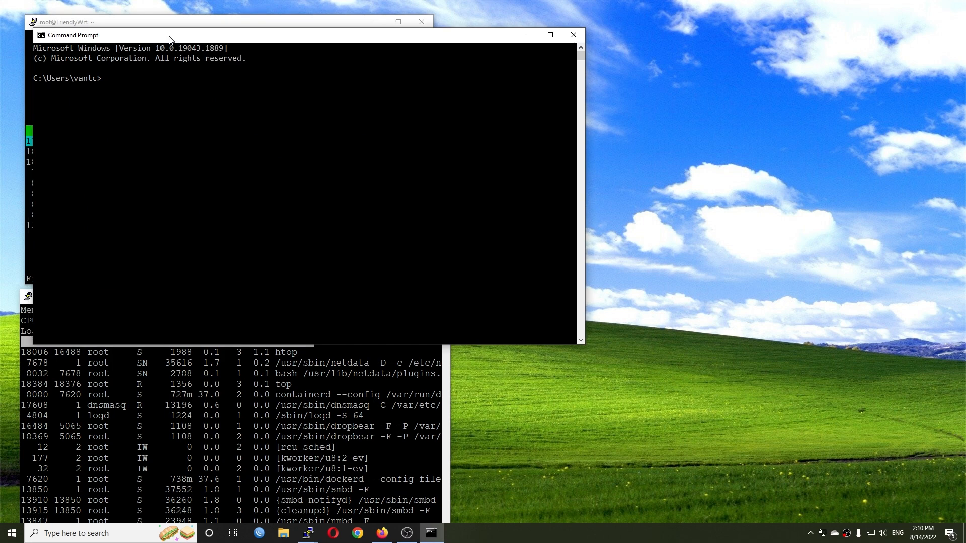
left_click_drag(158, 33, 580, 85)
- Change the Command Prompt's working directory to C:\iperf-3.1.3-win64
type("cd C")
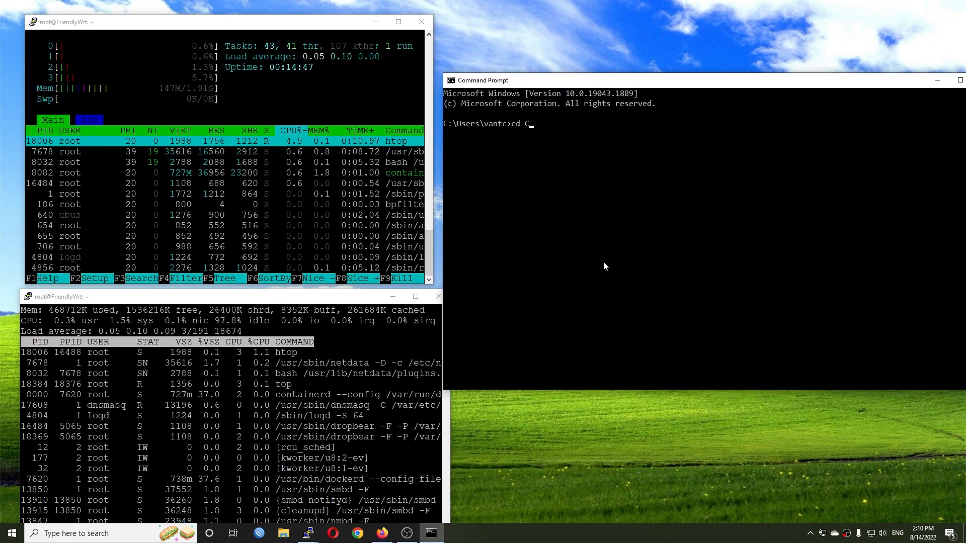
type(":\\ipe")
key("Tab")
key("Return")
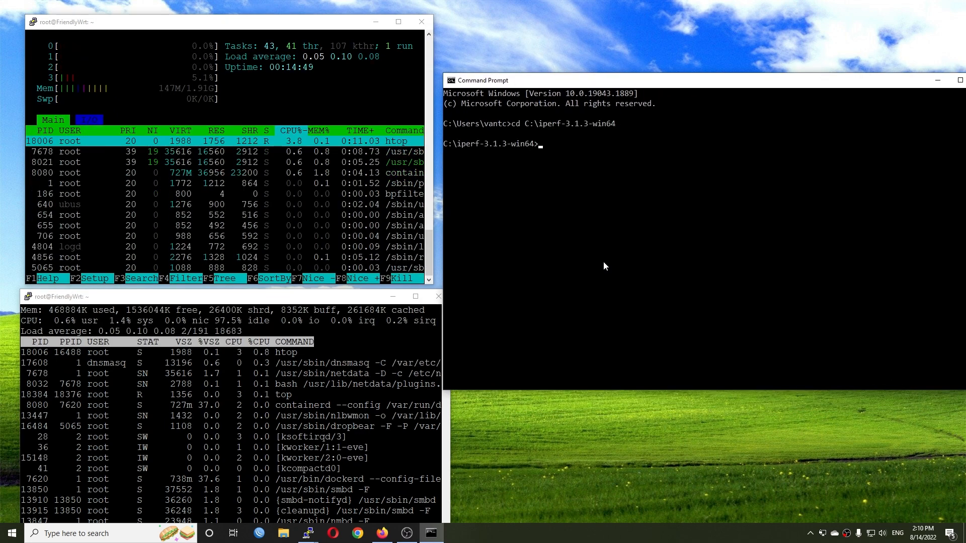
- Run a 40-second throughput test against the server with iperf3 -c 192.168.100.102 -t40
type("iperf3 -c ")
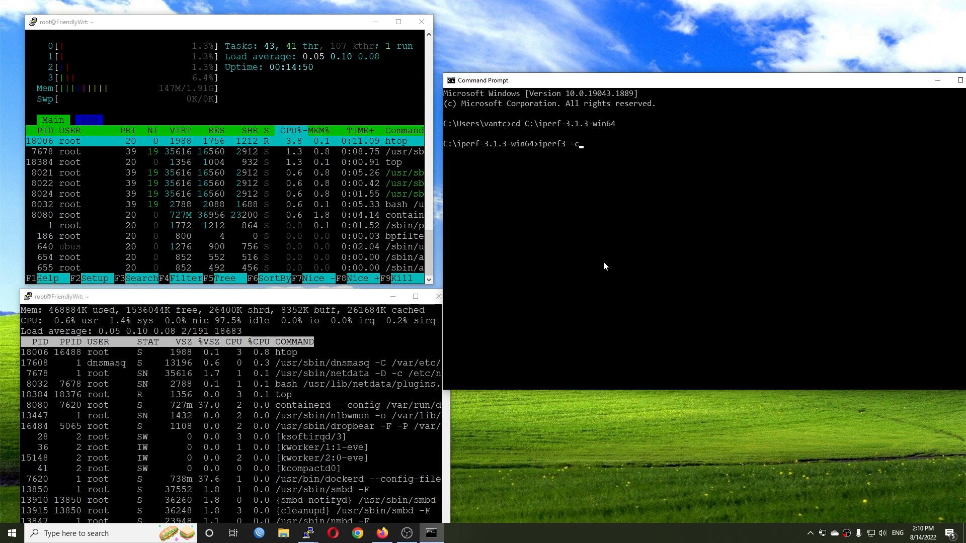
type("192.168")
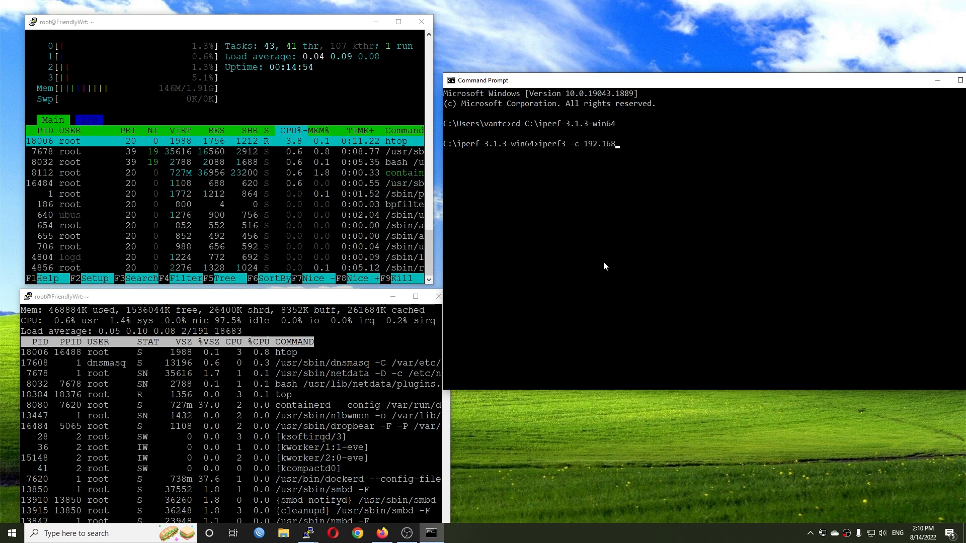
type(".100.102 ")
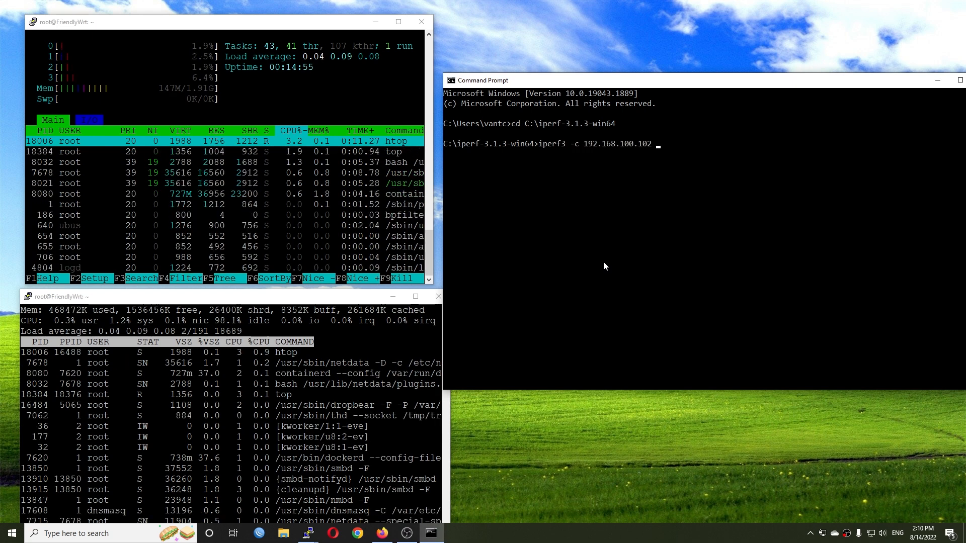
type("-t40")
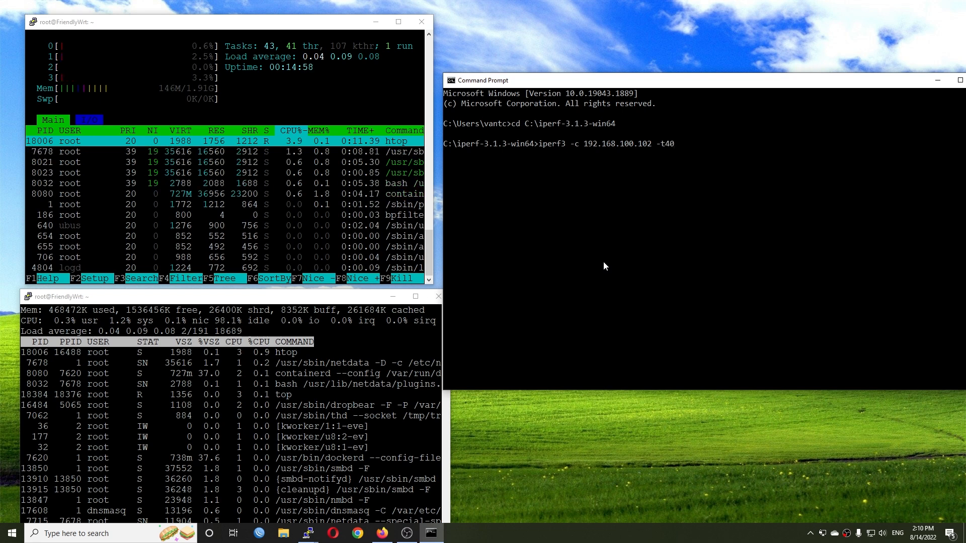
key("Return")
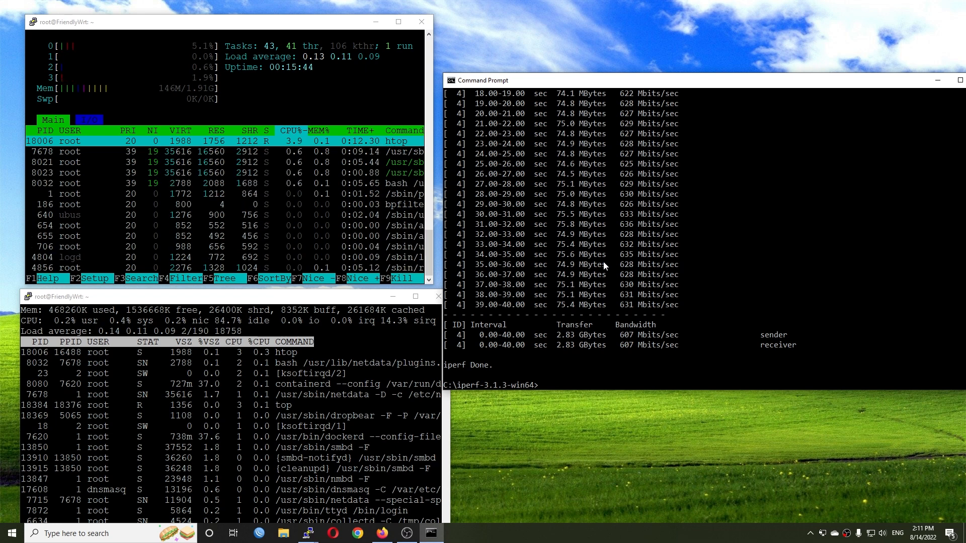
- Shift the Command Prompt window clear of the top window and run iperf3 -c 192.168.100.102 without a duration option
left_click_drag(658, 83, 679, 79)
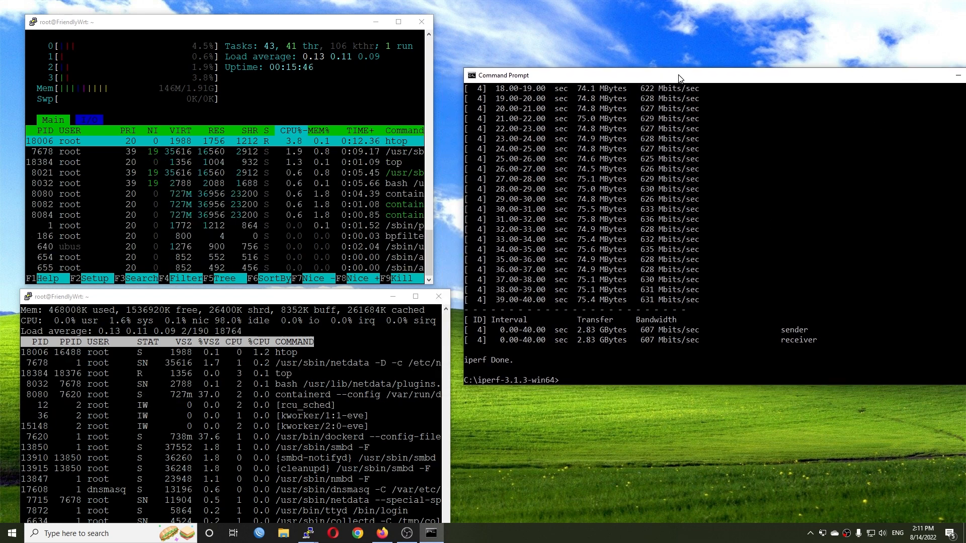
key("Up")
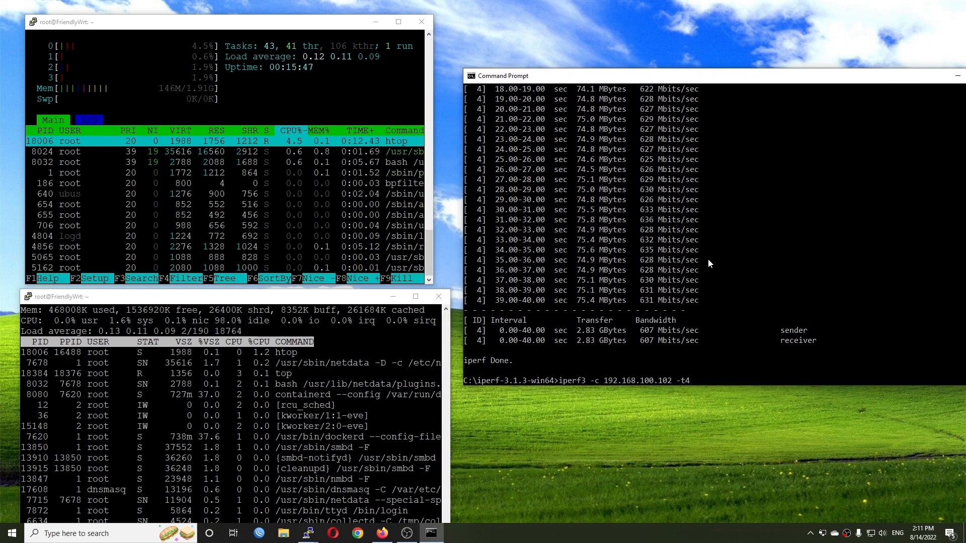
key("Return")
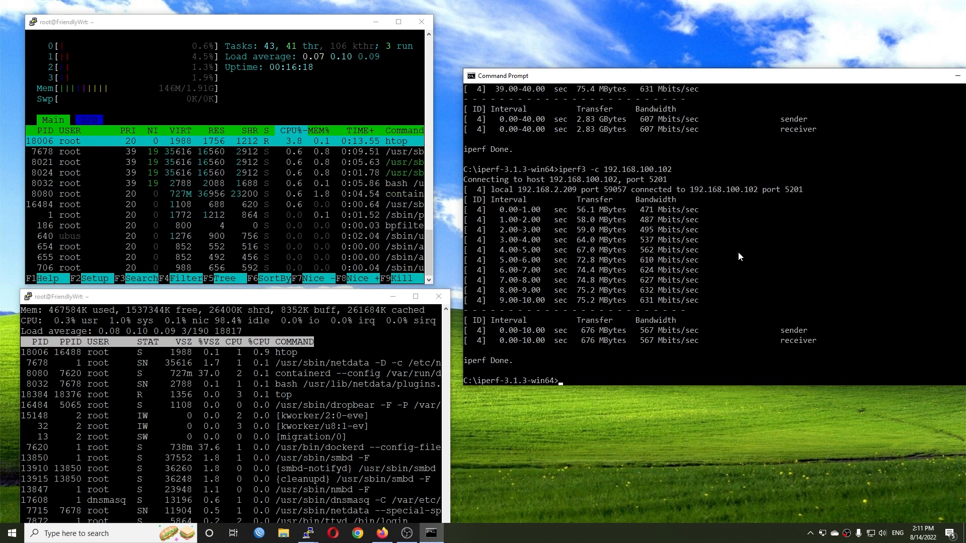
- Switch to Firefox, enable software flow offloading in FriendlyWrt's firewall general settings, and save and apply the change
left_click(383, 534)
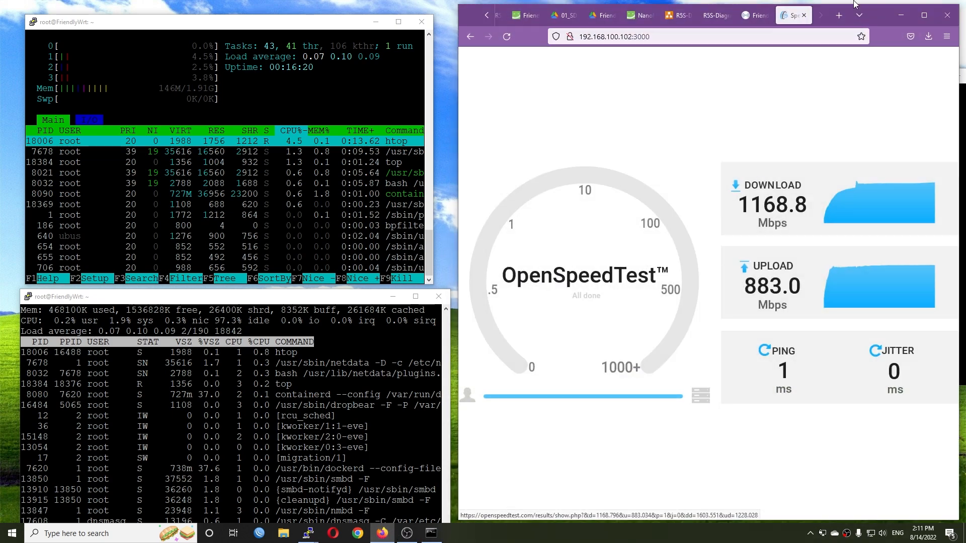
left_click(716, 16)
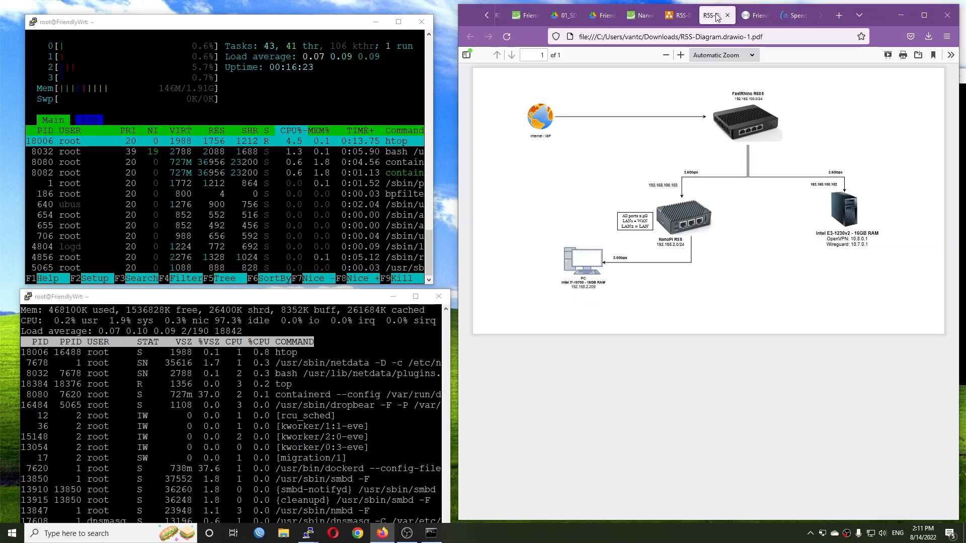
left_click(925, 16)
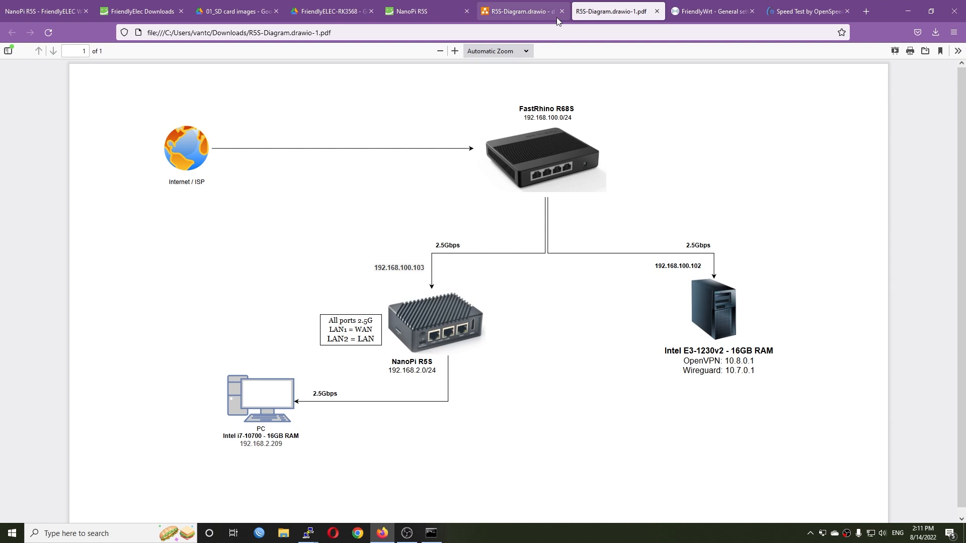
left_click(682, 11)
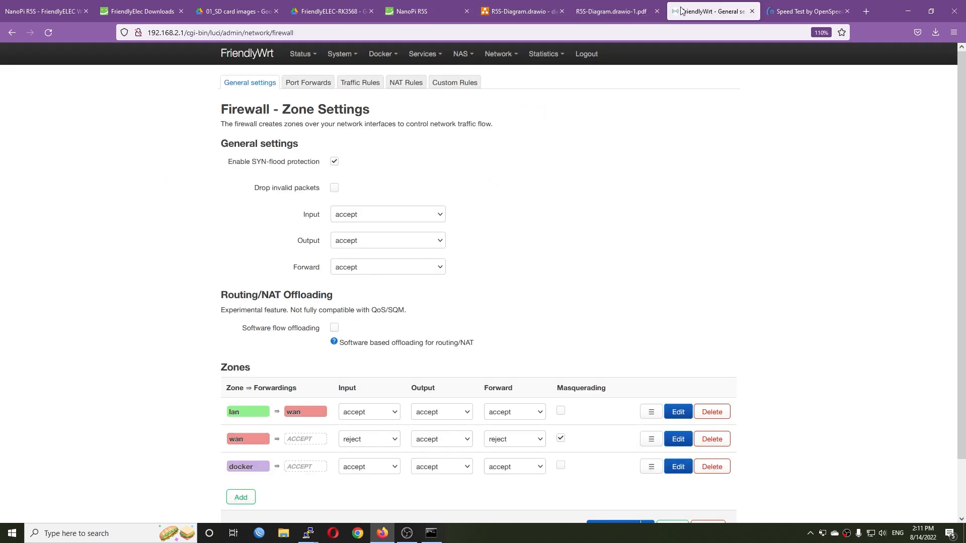
left_click(334, 329)
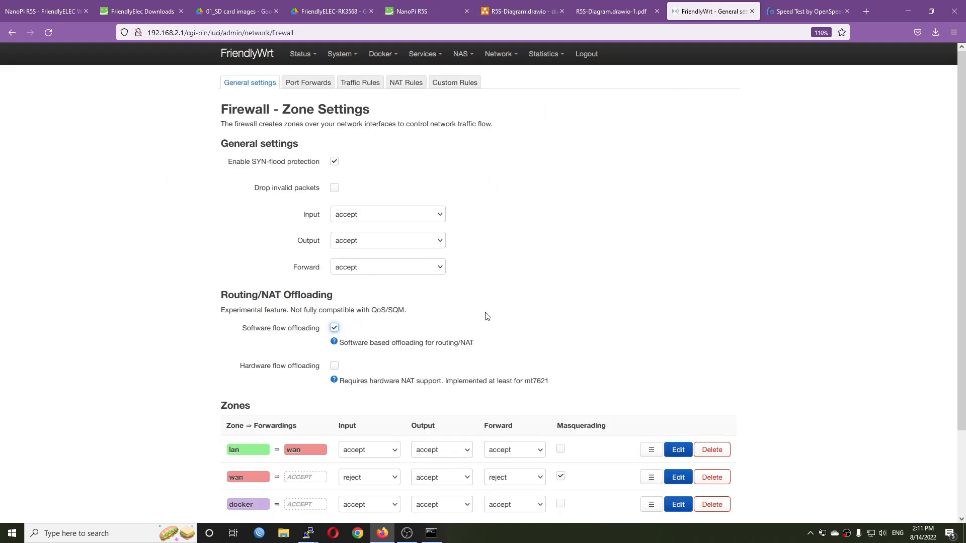
scroll(602, 349, "down", 2)
left_click(603, 468)
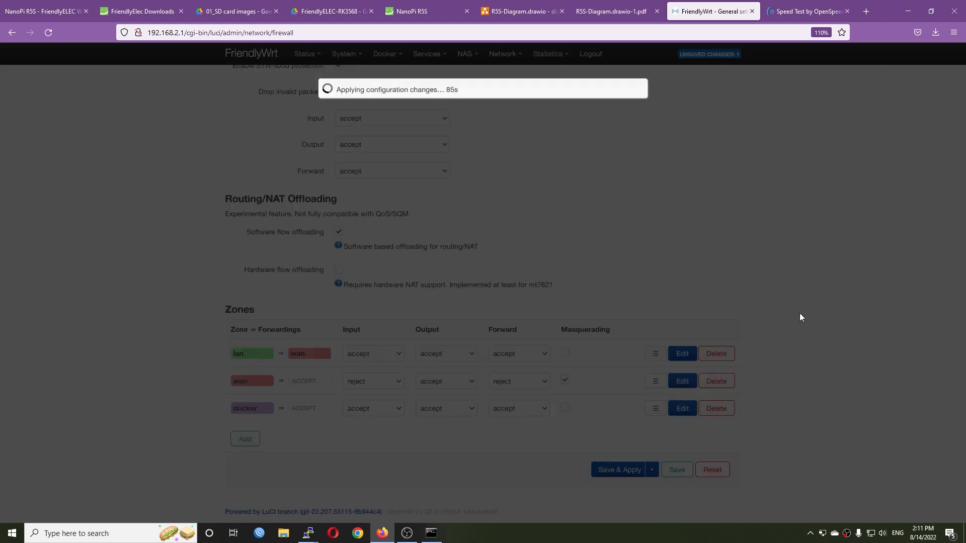
- Restore Firefox beside the monitoring windows and run the OpenSpeedTest at 192.168.100.102:3000 three times, reloading the page before each run
left_click(931, 7)
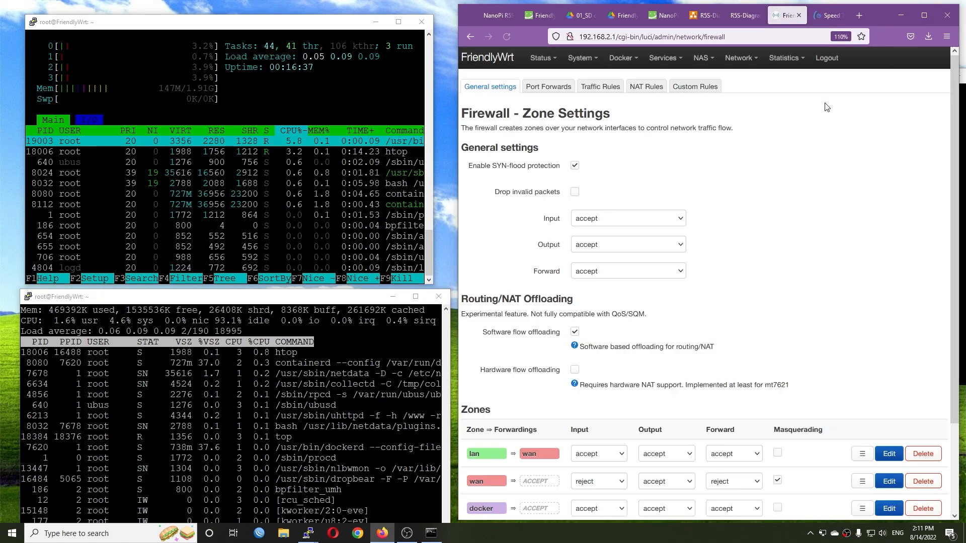
left_click(826, 17)
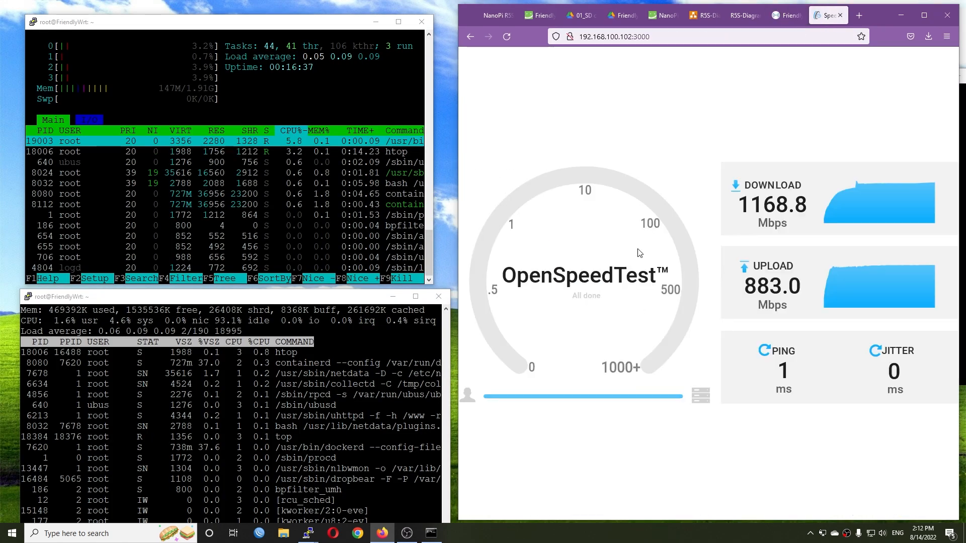
left_click(506, 39)
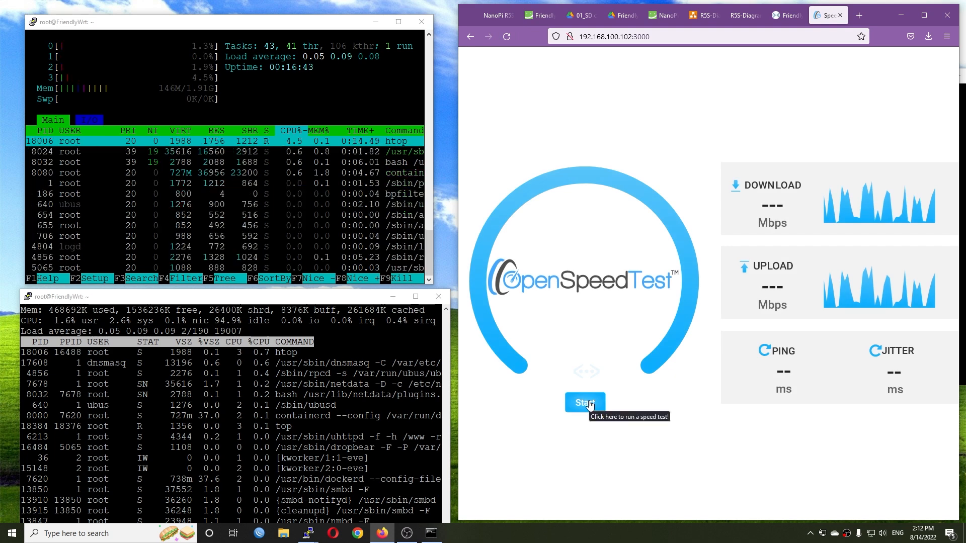
left_click(590, 405)
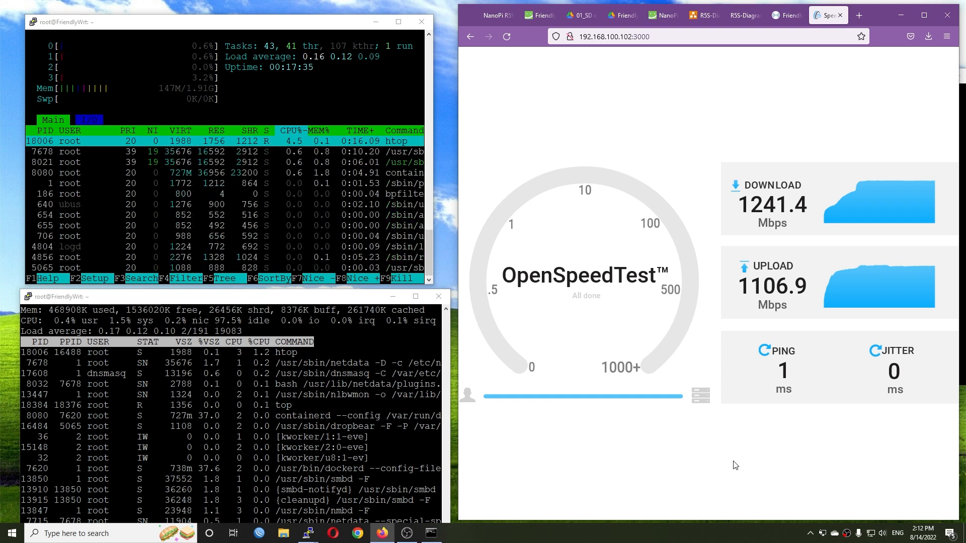
left_click(507, 36)
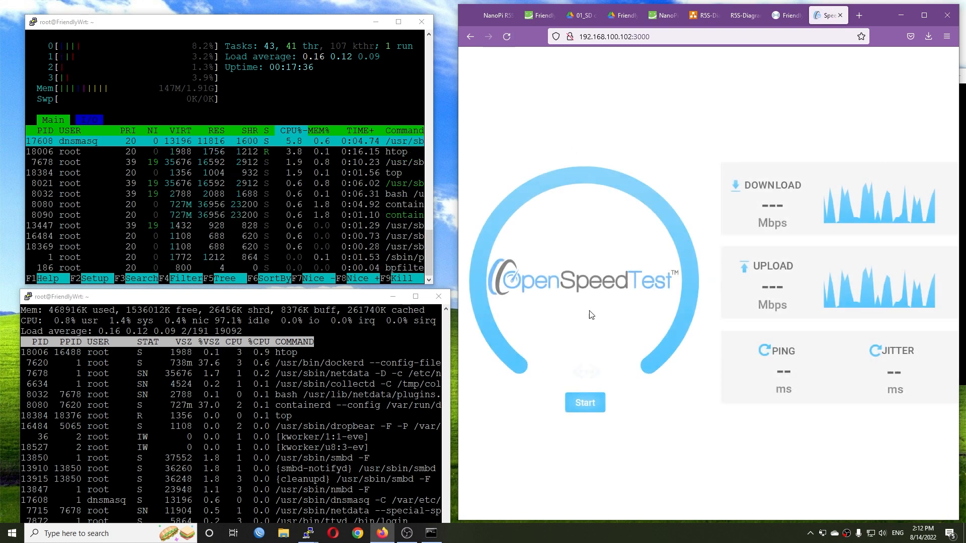
left_click(574, 402)
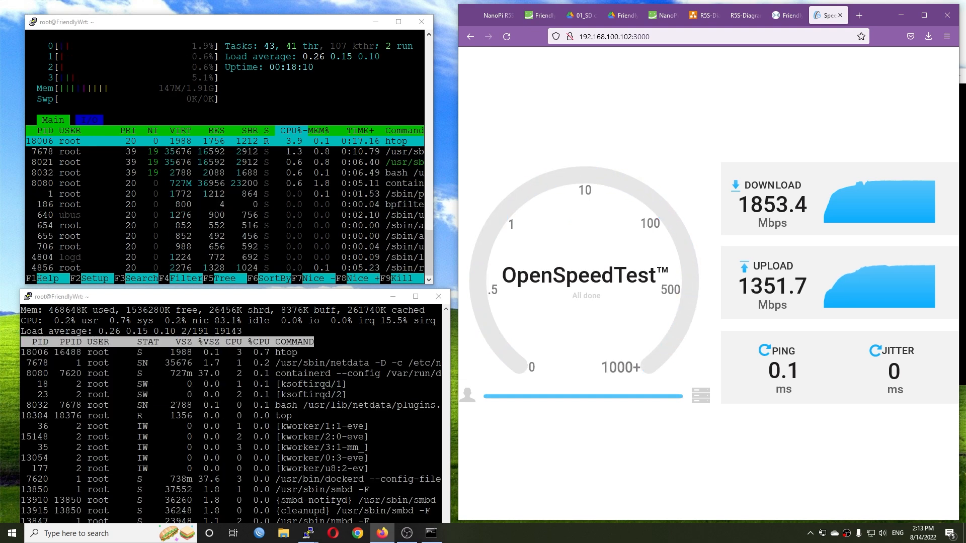
left_click(508, 34)
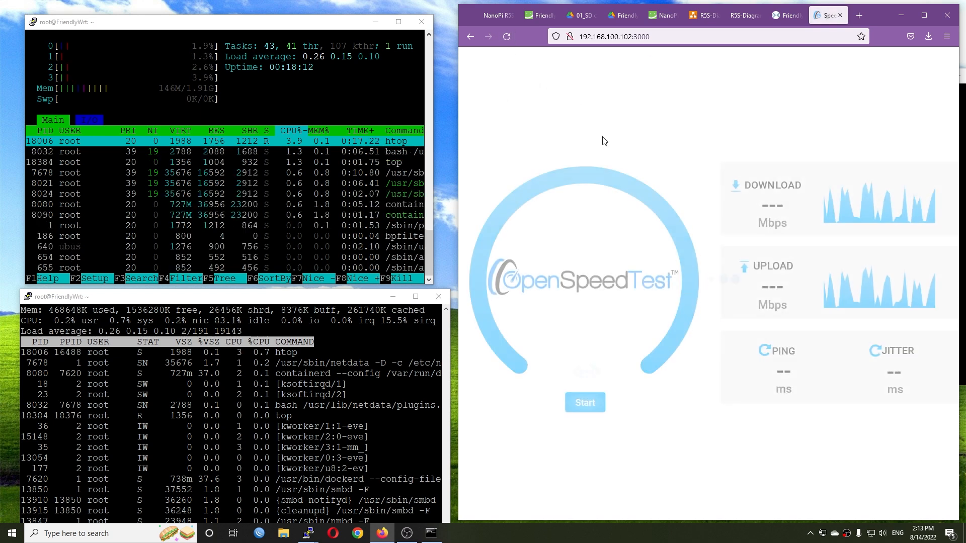
left_click(581, 402)
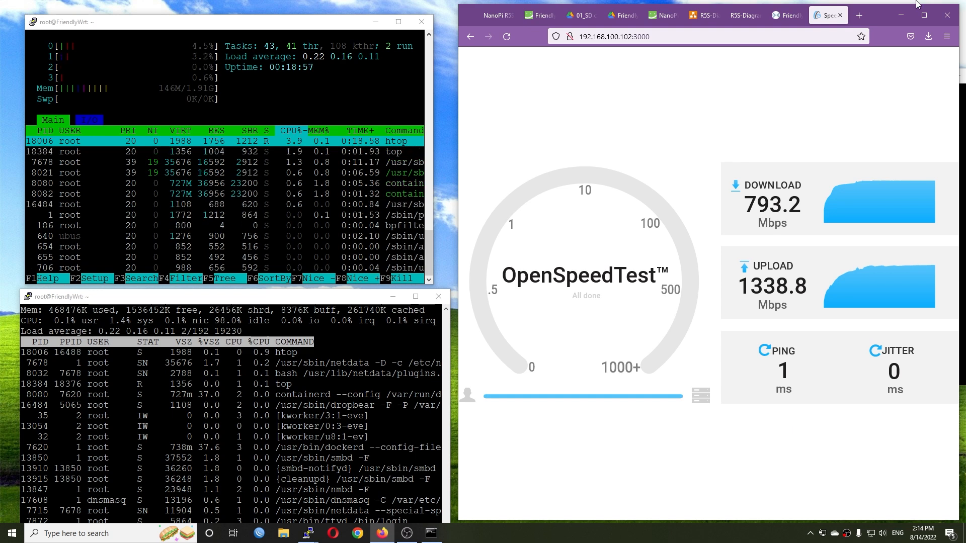
- Minimize the browser and rerun iperf3 -c 192.168.100.102 in the Command Prompt with the default duration
left_click(900, 17)
left_click(688, 262)
key("Up")
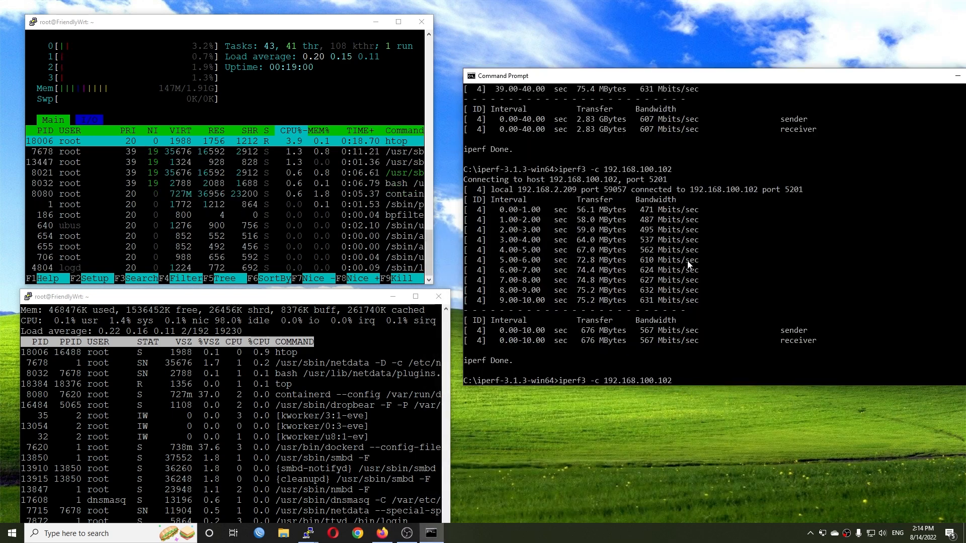
key("Return")
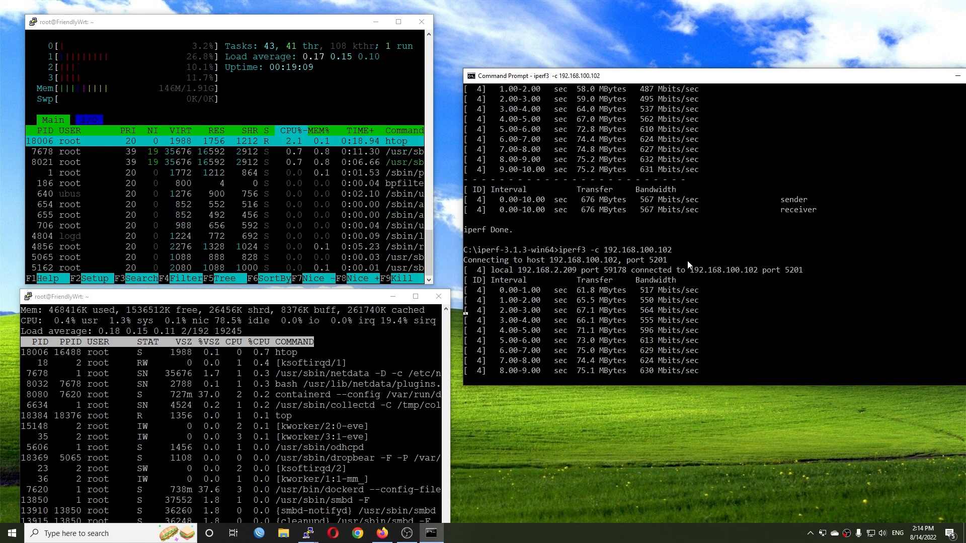
- Repeat the iperf3 client test against 192.168.100.102 with the -t40 option for 40 seconds
key("Up")
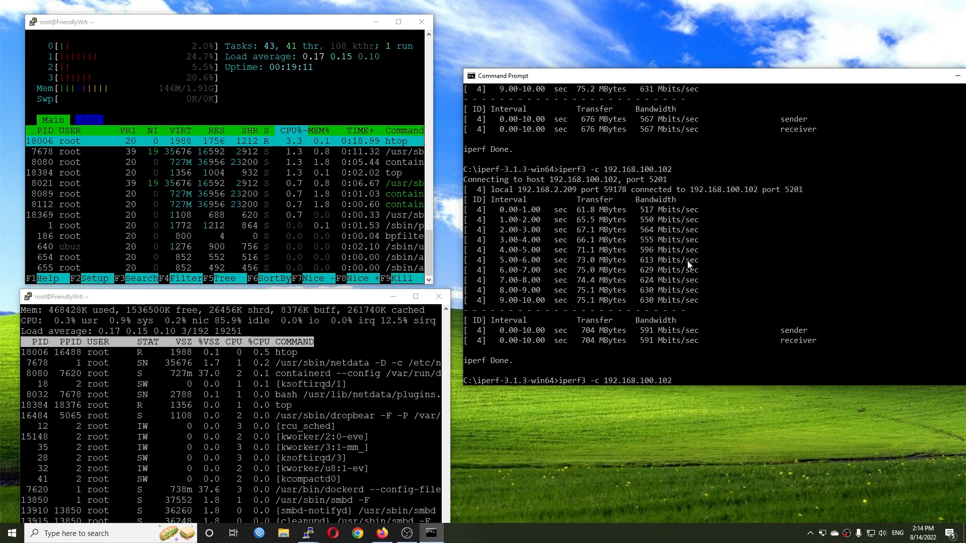
type("-")
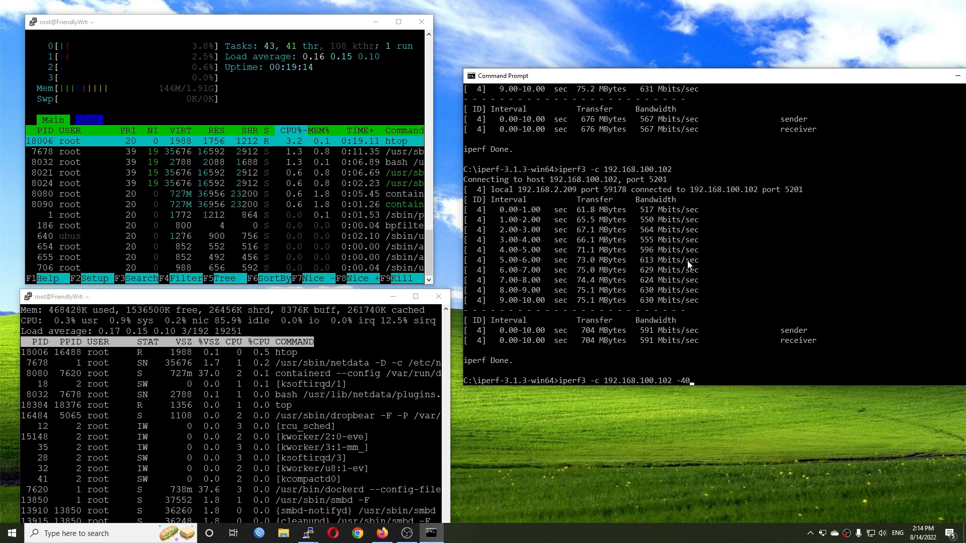
type("t40")
key("Return")
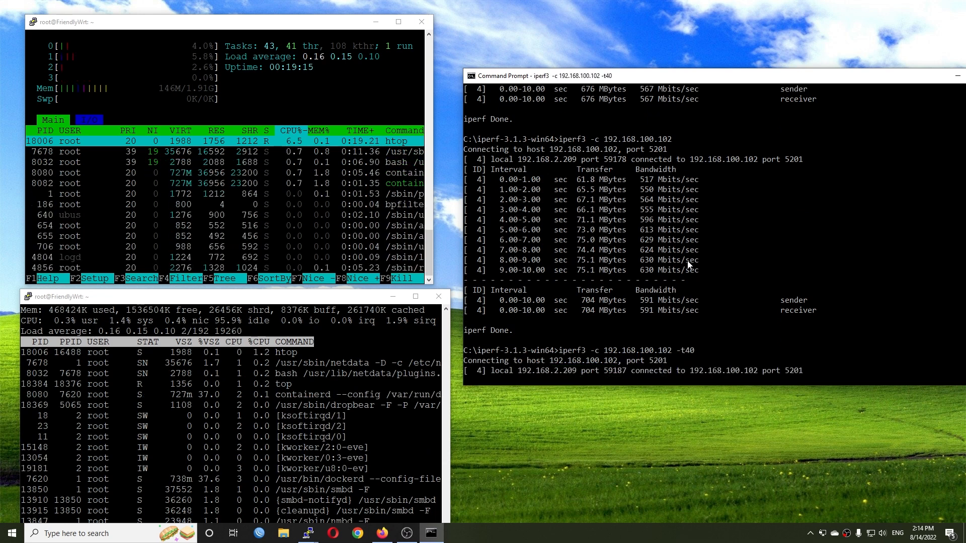
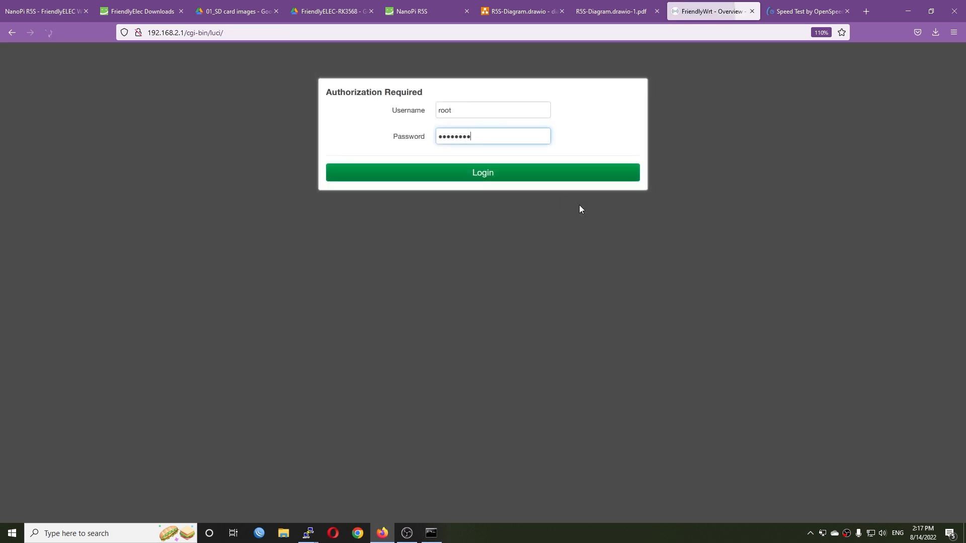
- Log in to FriendlyWrt and upload openvpn.ovpn as an OpenVPN instance named LocalVPN
left_click(509, 172)
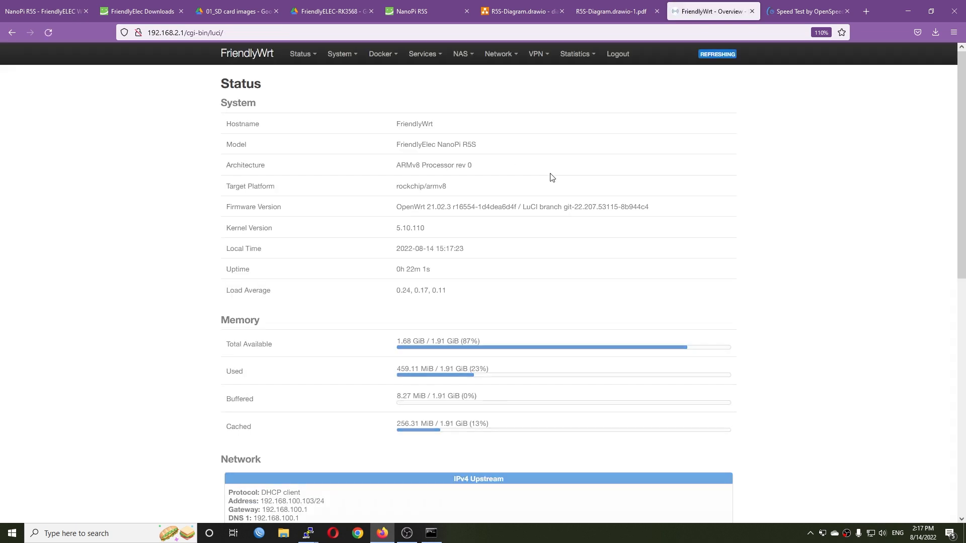
mouse_move(539, 56)
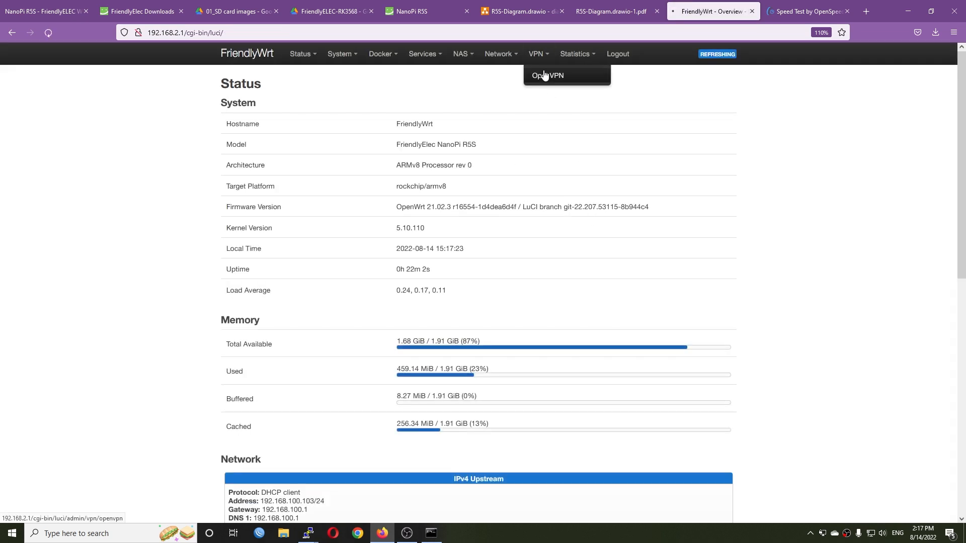
left_click(545, 75)
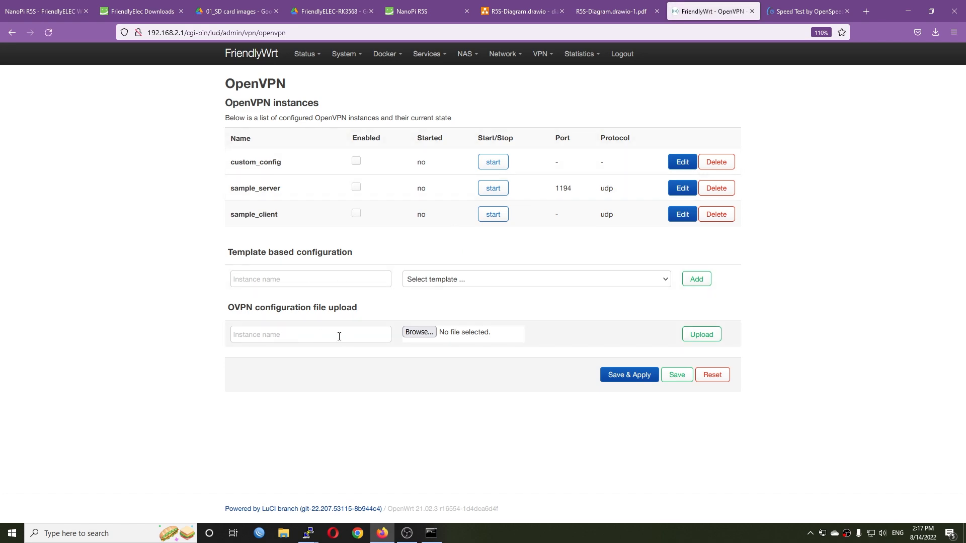
left_click(419, 332)
double_click(179, 76)
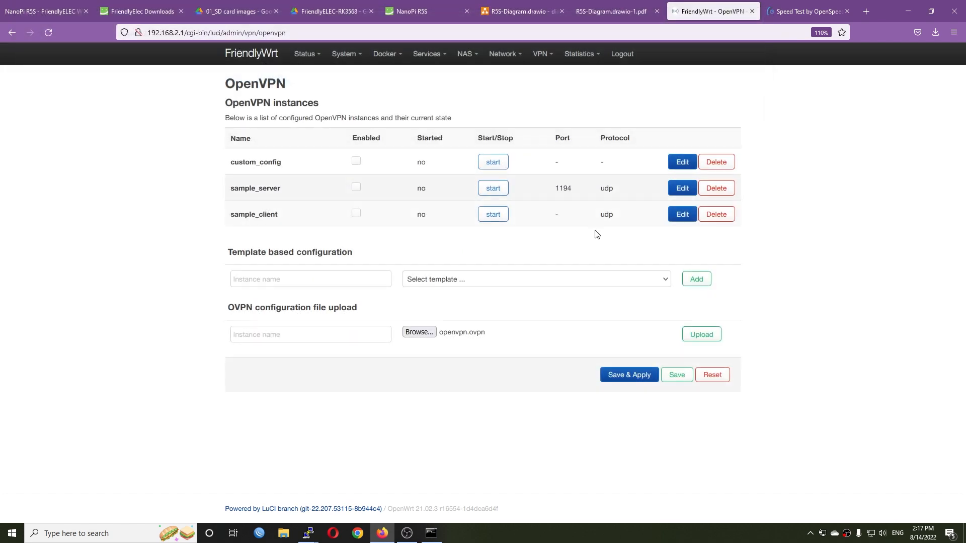
left_click(302, 334)
type("Local-VPN")
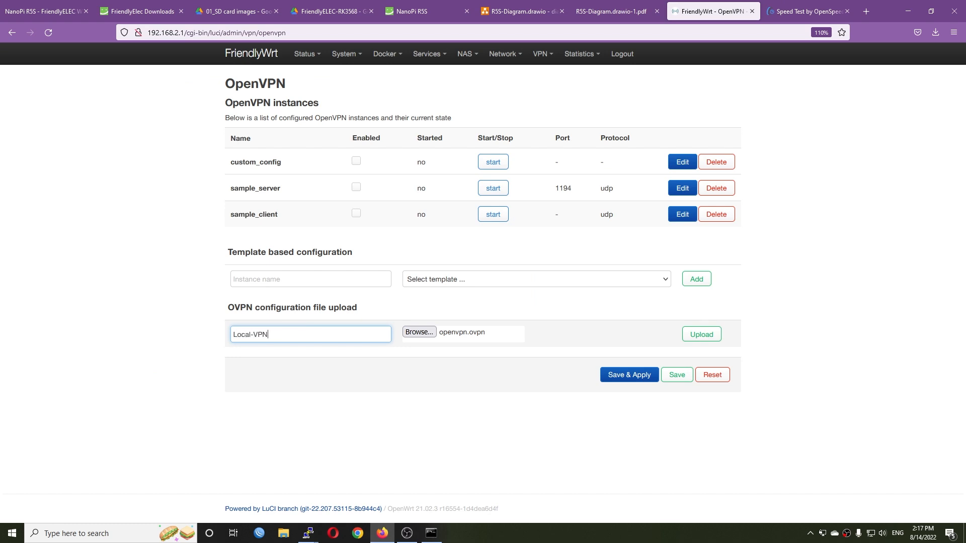
left_click(699, 336)
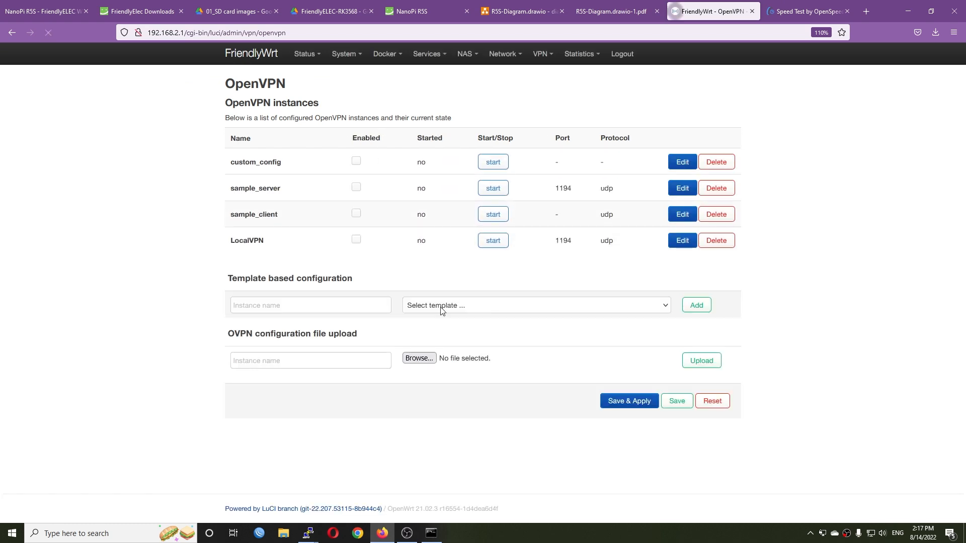
- Enable and start the LocalVPN OpenVPN instance, and save and apply the changes
left_click(356, 240)
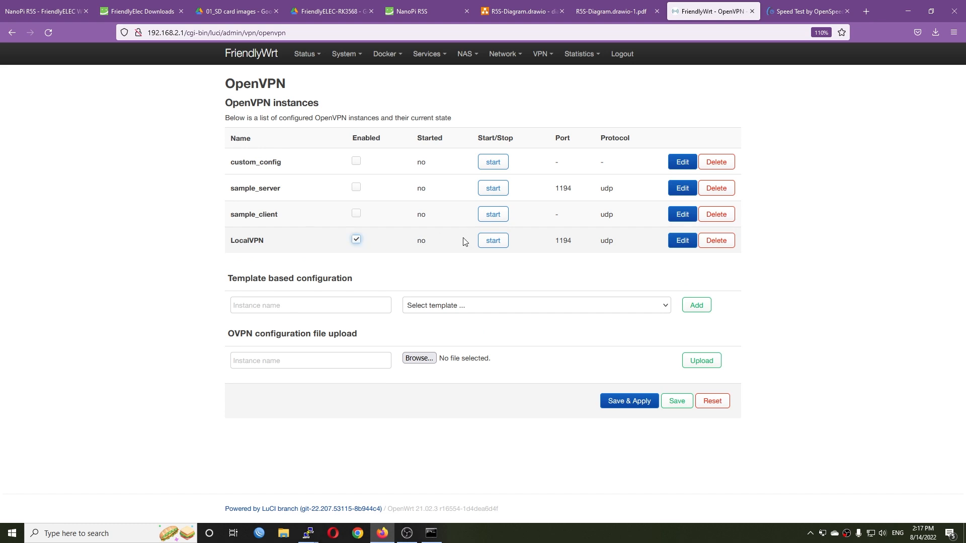
left_click(487, 240)
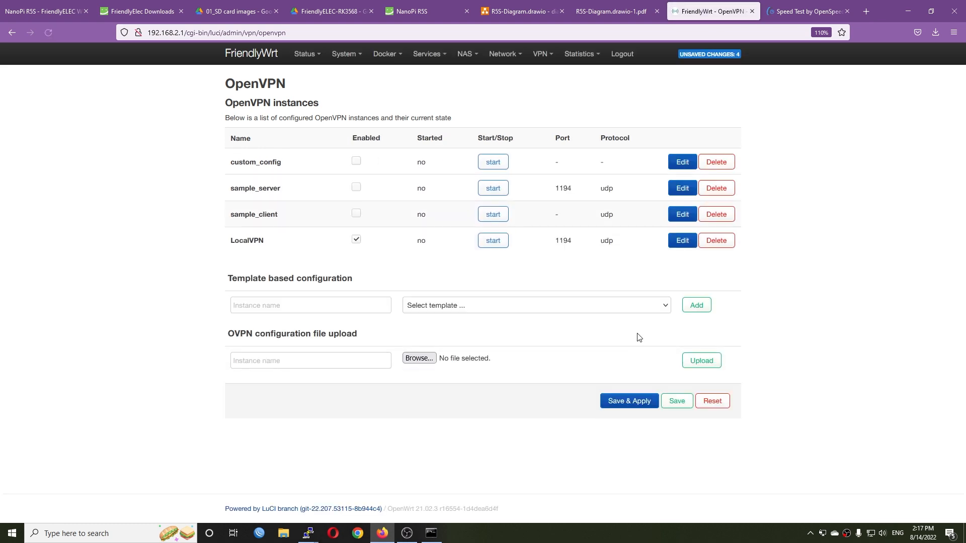
left_click(621, 408)
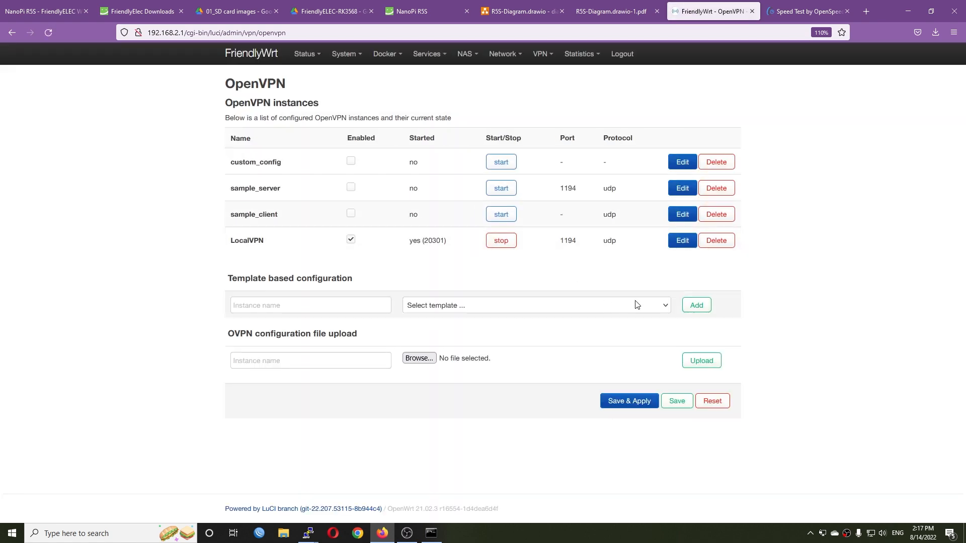
- Create a network interface named vpn with the Unmanaged protocol on the tun0 Ethernet adapter
mouse_move(505, 54)
left_click(518, 75)
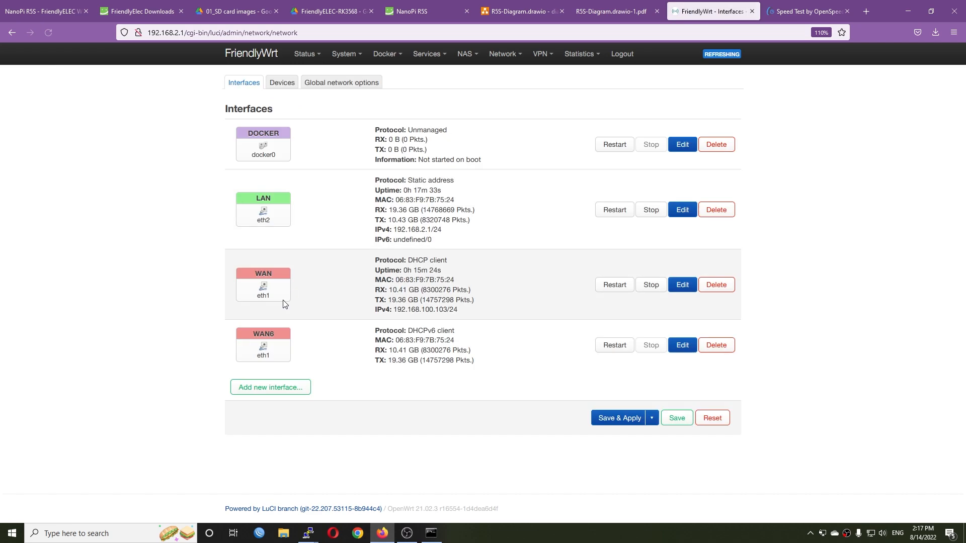
left_click(272, 388)
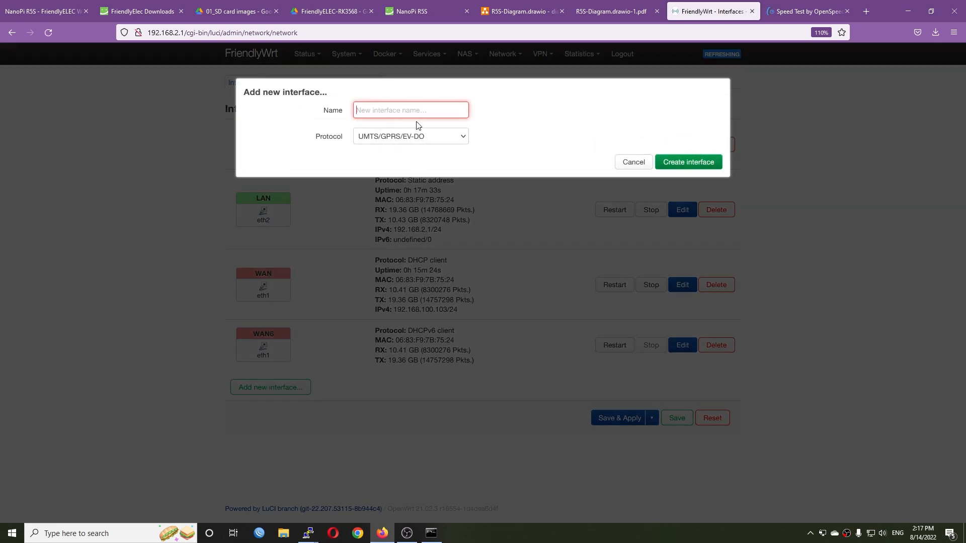
type("vpn")
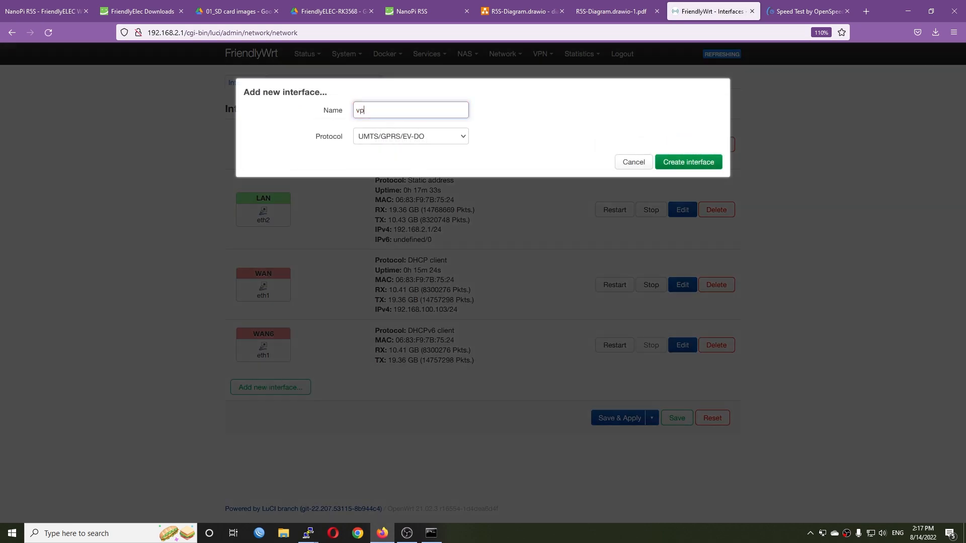
left_click(400, 135)
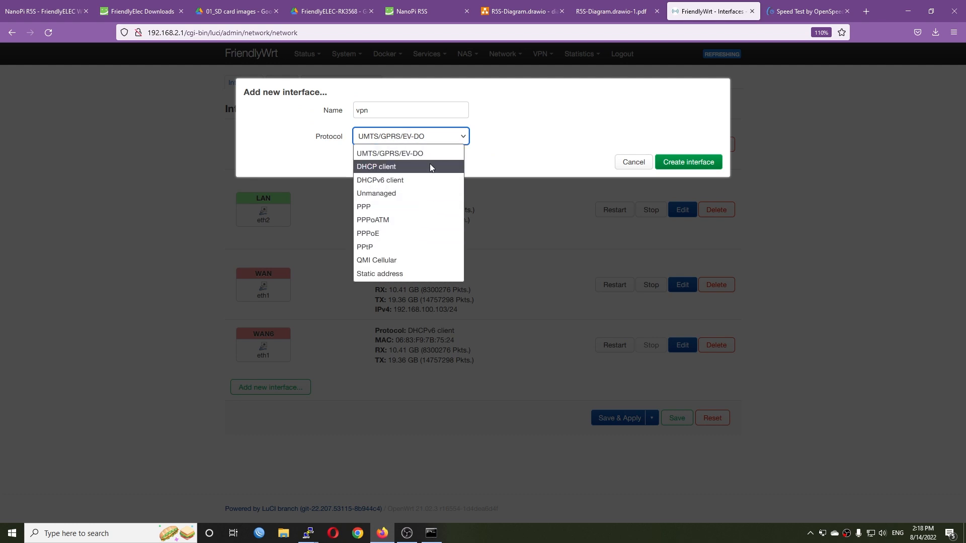
left_click(413, 193)
left_click(401, 162)
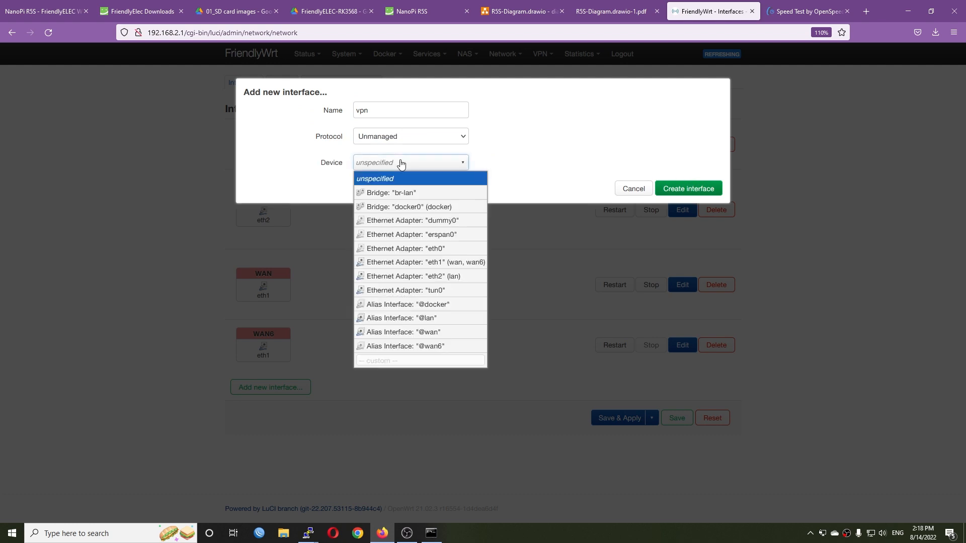
left_click(455, 290)
left_click(704, 189)
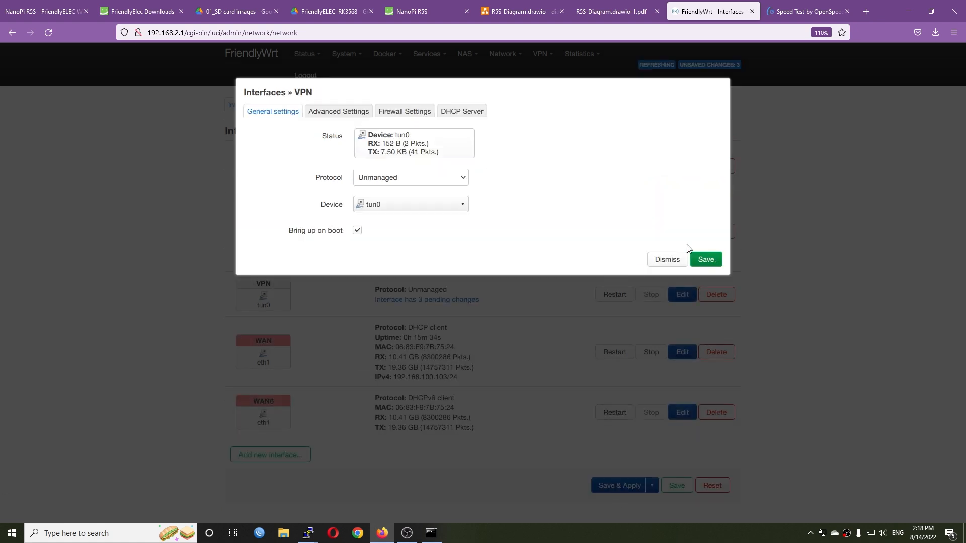
- Assign the VPN interface to the wan firewall zone, then save and apply the network changes
left_click(431, 116)
left_click(397, 137)
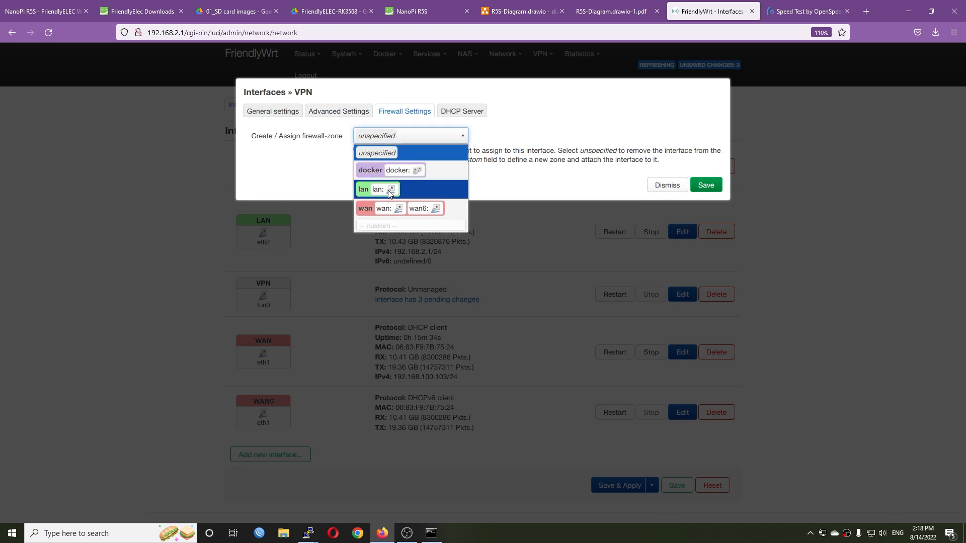
left_click(434, 208)
left_click(719, 184)
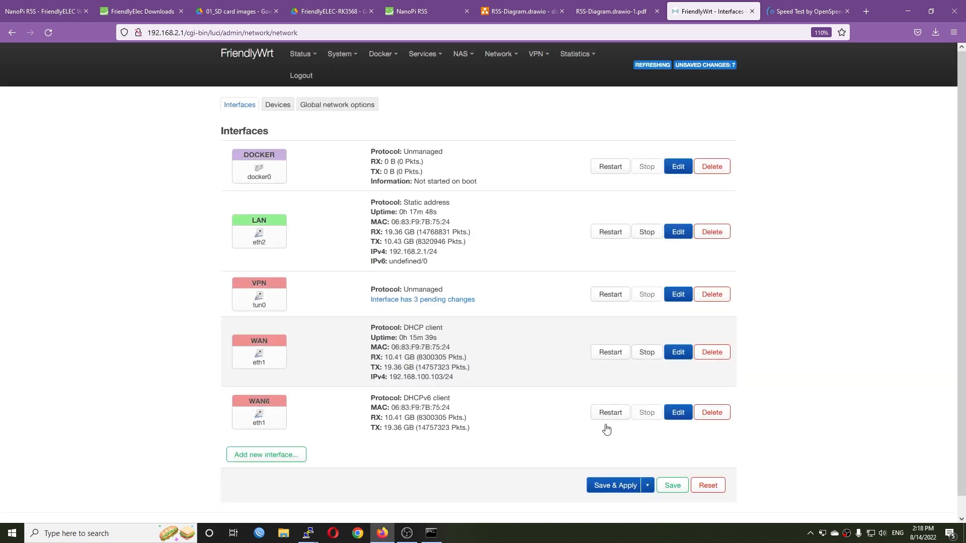
left_click(606, 486)
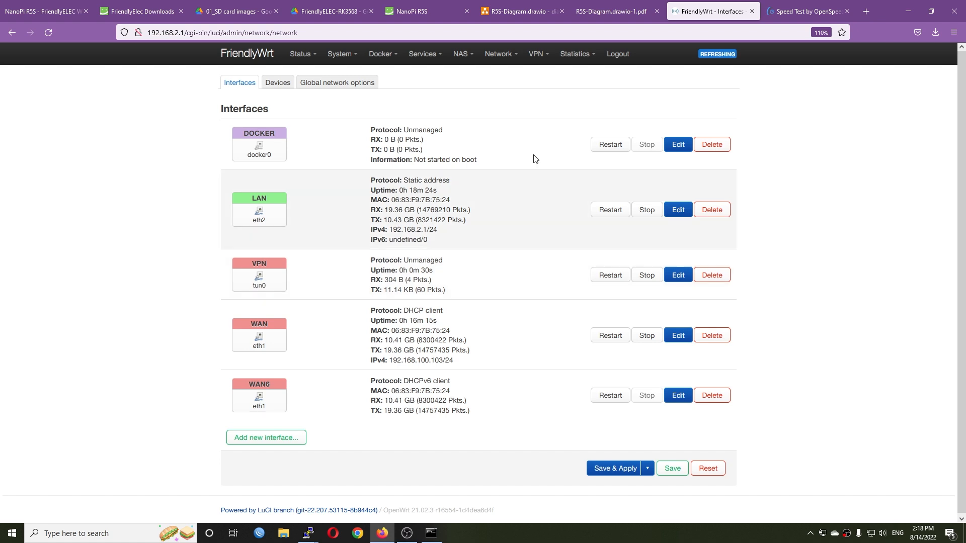
- Copy the server's OpenVPN address from the R5S diagram PDF and ping 10.8.0.1 in the Command Prompt
left_click(611, 11)
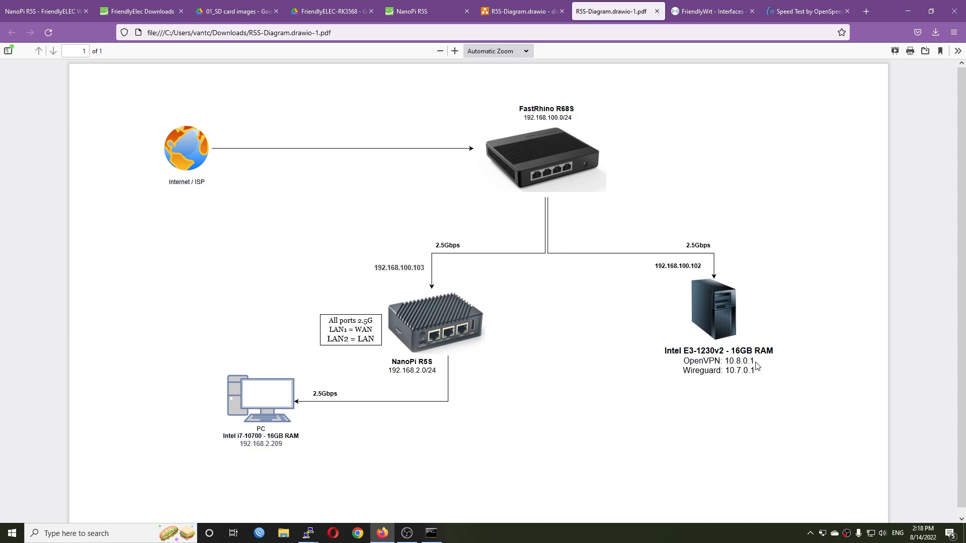
left_click_drag(725, 361, 759, 363)
key("ctrl+c")
left_click(908, 11)
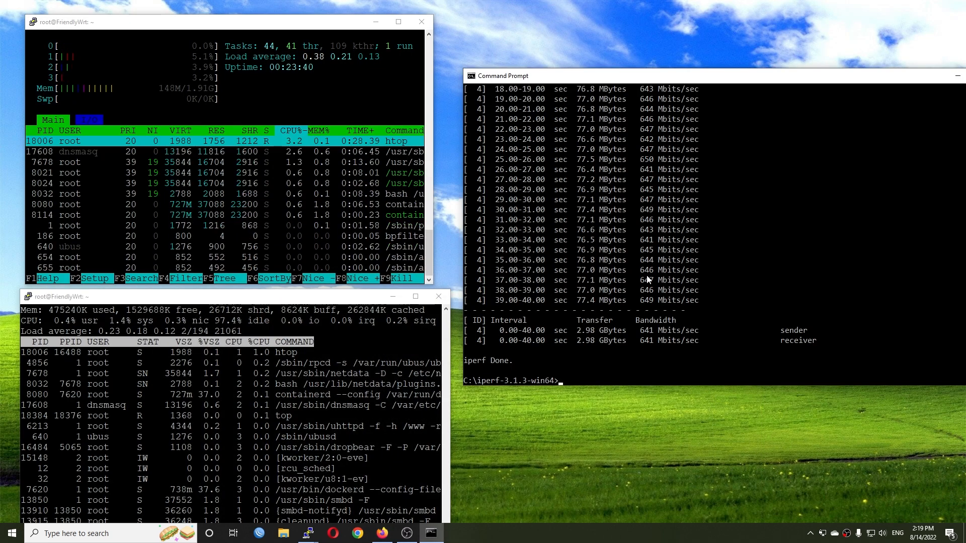
type("ing")
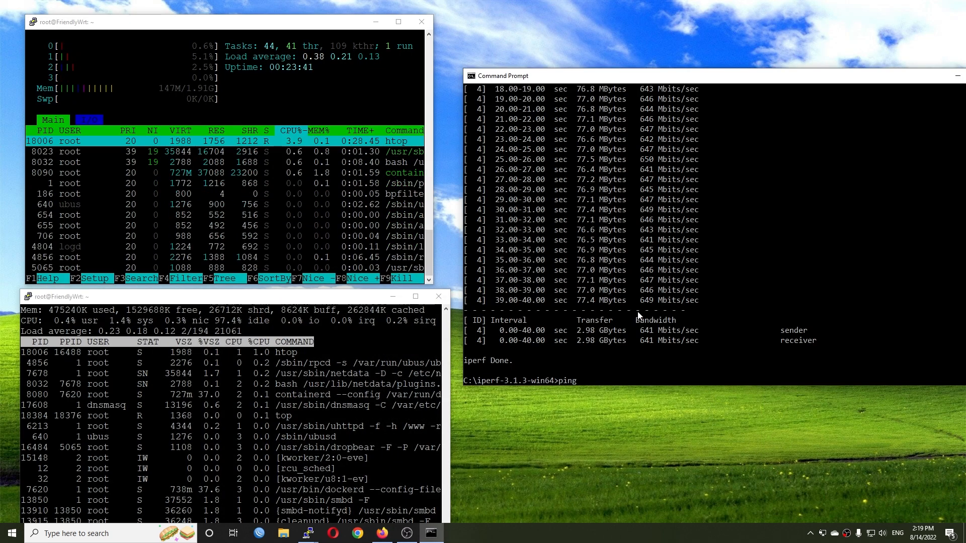
key("ctrl+v")
key("Return")
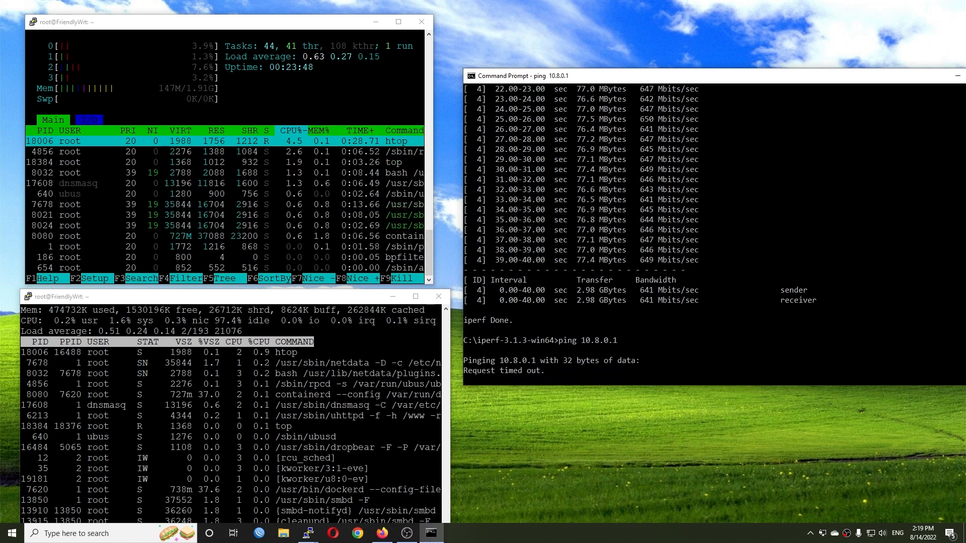
- Switch back to Firefox and check the server's Wireguard address in the network diagram
left_click(386, 534)
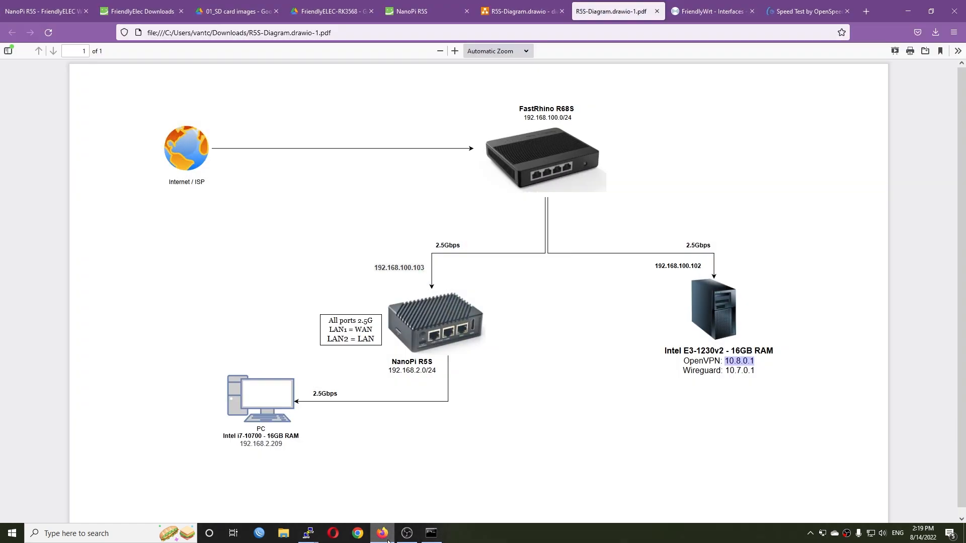
left_click_drag(755, 373, 729, 372)
left_click(773, 374)
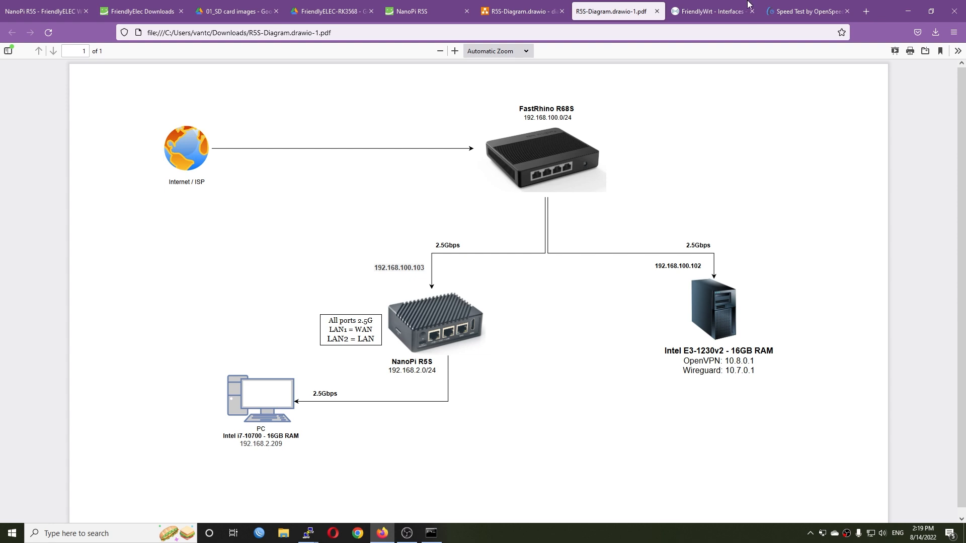
- Review the LocalVPN instance's OVPN config file and the network interfaces list in FriendlyWrt, then return to the Command Prompt
left_click(696, 13)
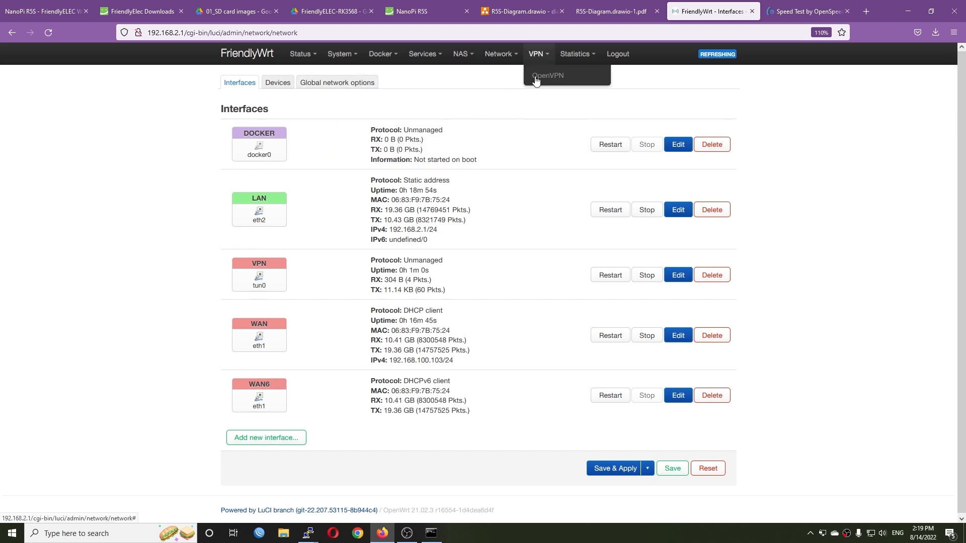
left_click(536, 80)
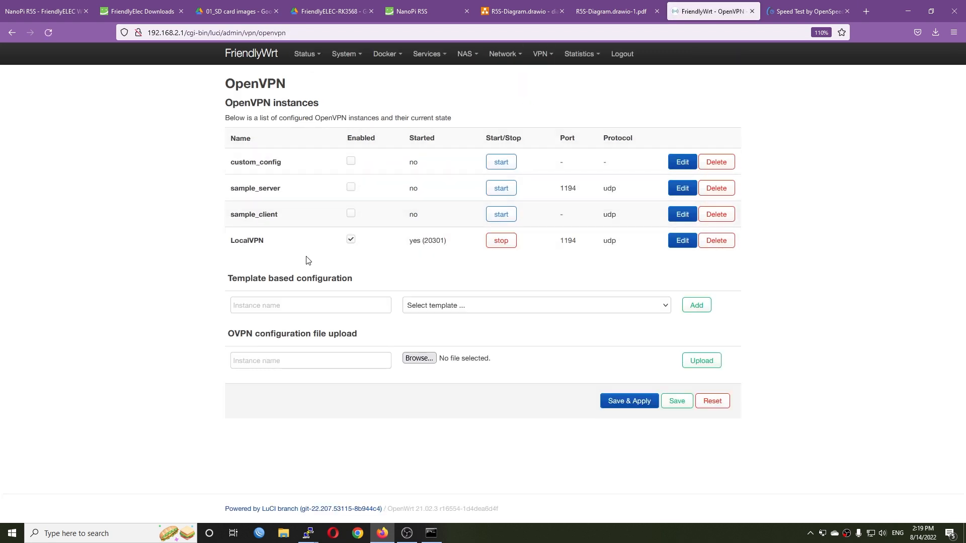
left_click(683, 241)
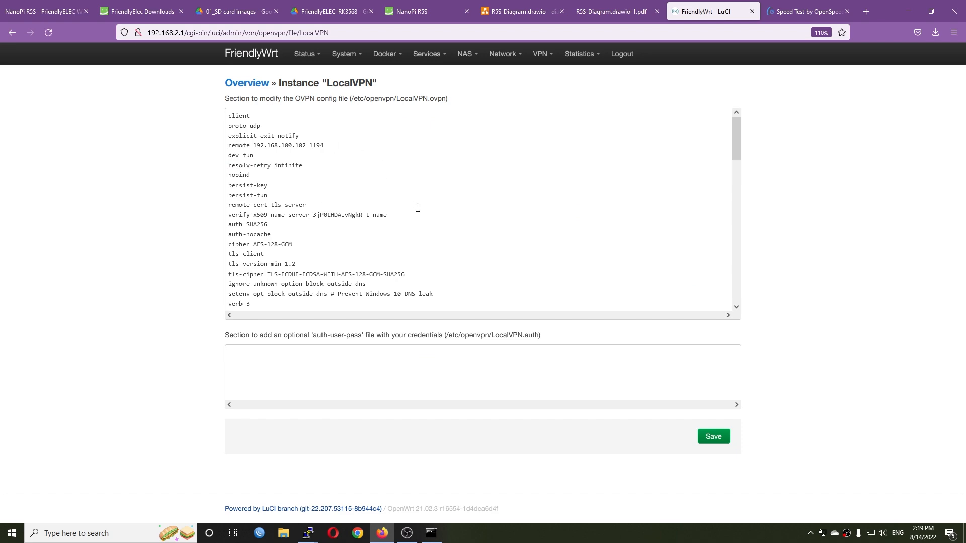
scroll(433, 212, "down", 20)
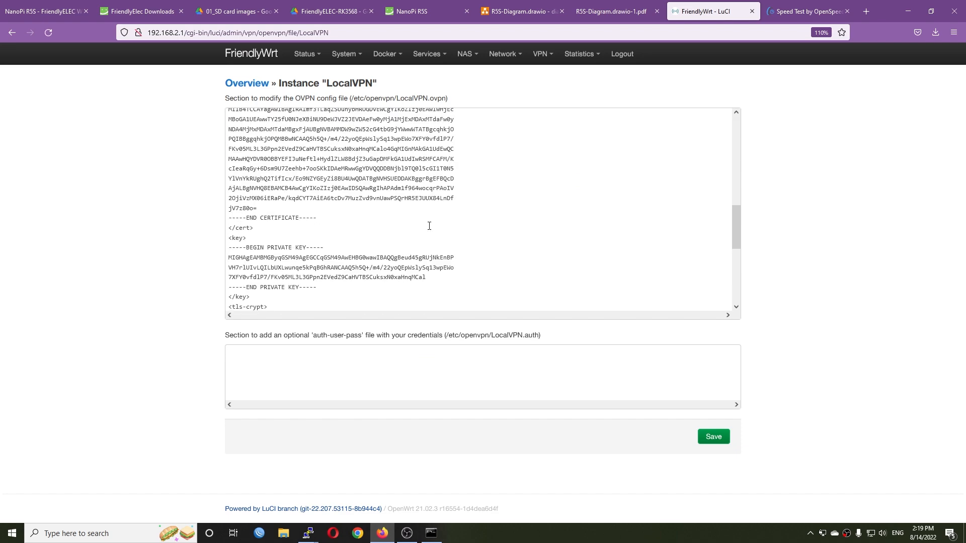
key("alt+Left")
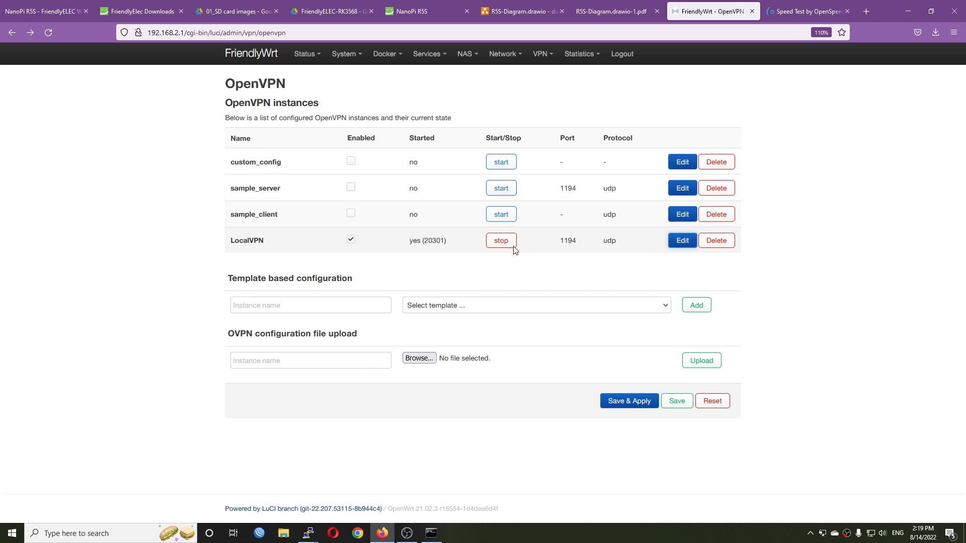
mouse_move(498, 57)
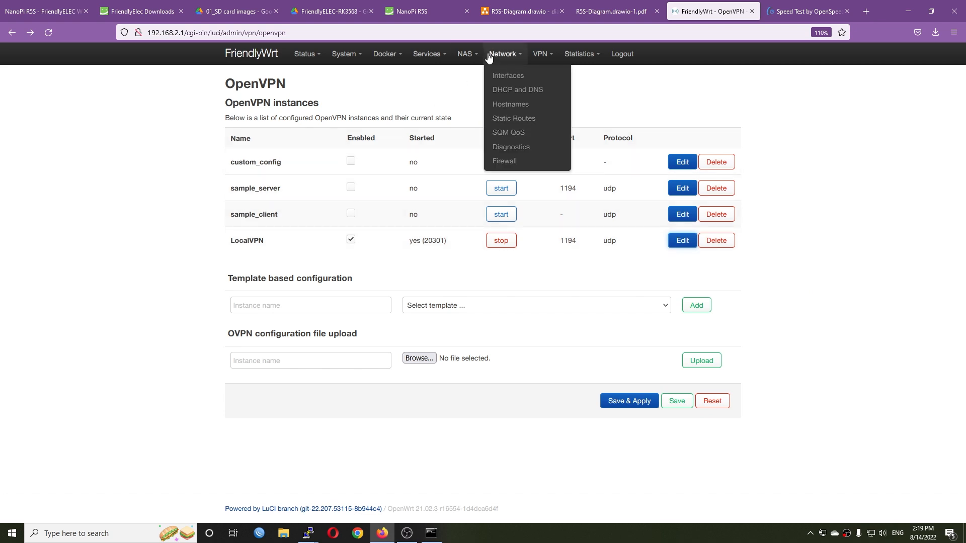
left_click(516, 78)
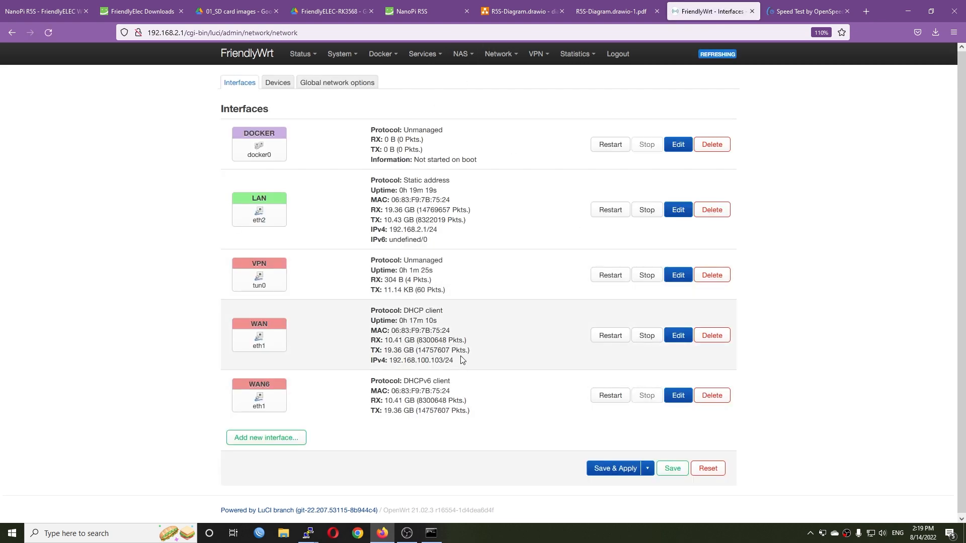
left_click(386, 539)
type("ping 10.8.0")
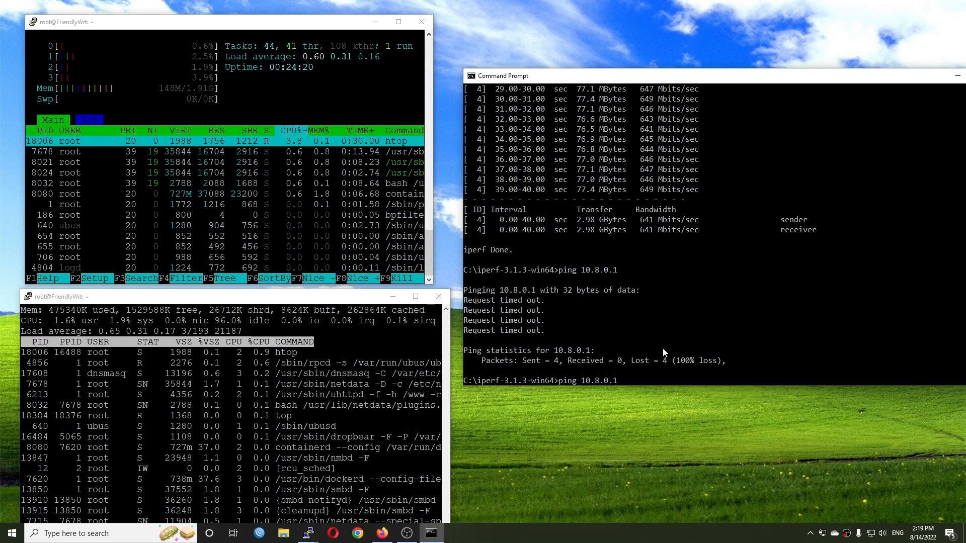
type(".1")
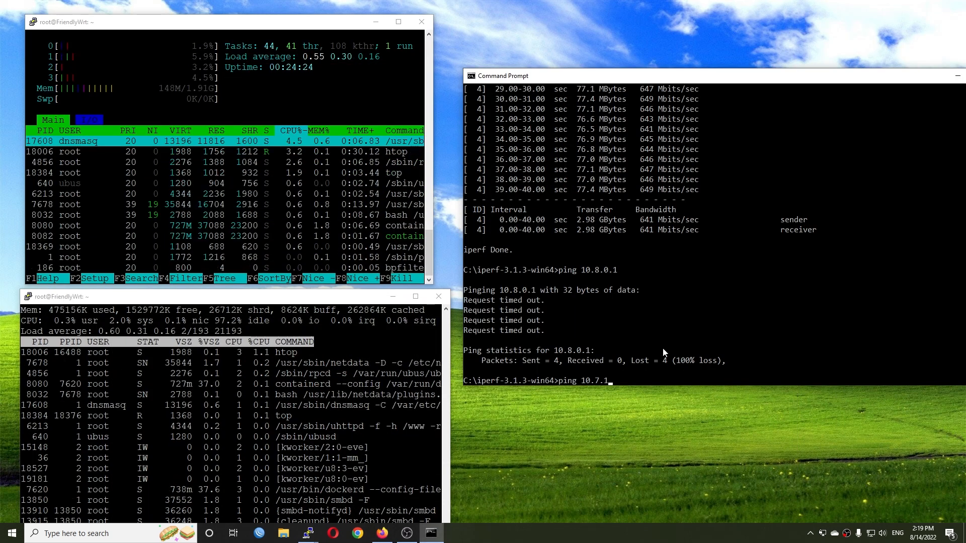
key("Return")
key("ctrl+c")
- Ping 10.7.0.1 from the Command Prompt and abort the running ping
type("ping 10.0")
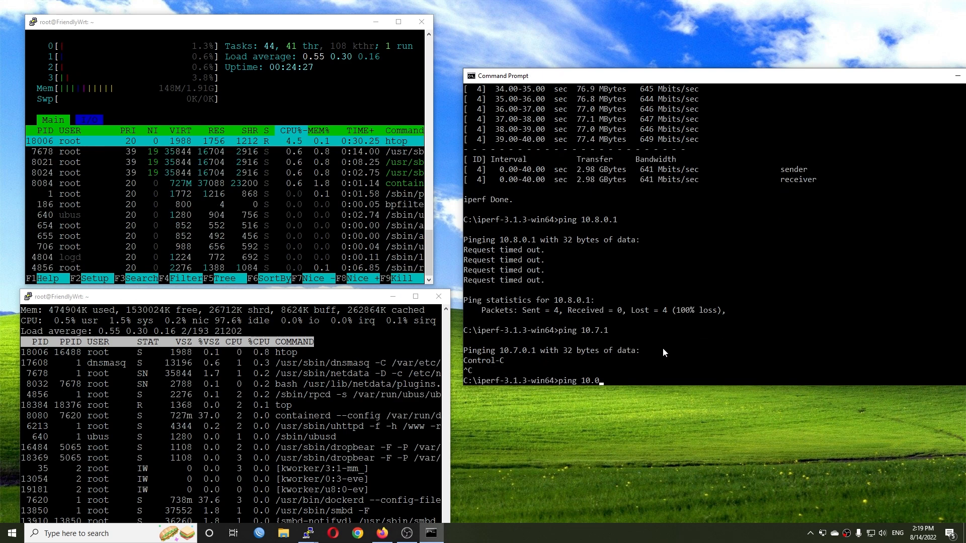
key("BackSpace")
type("7.0.1")
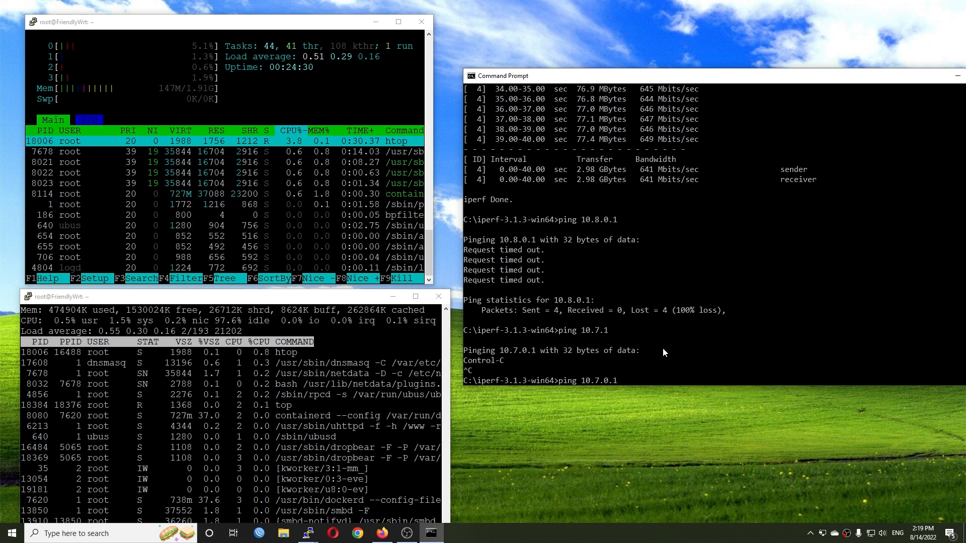
key("Return")
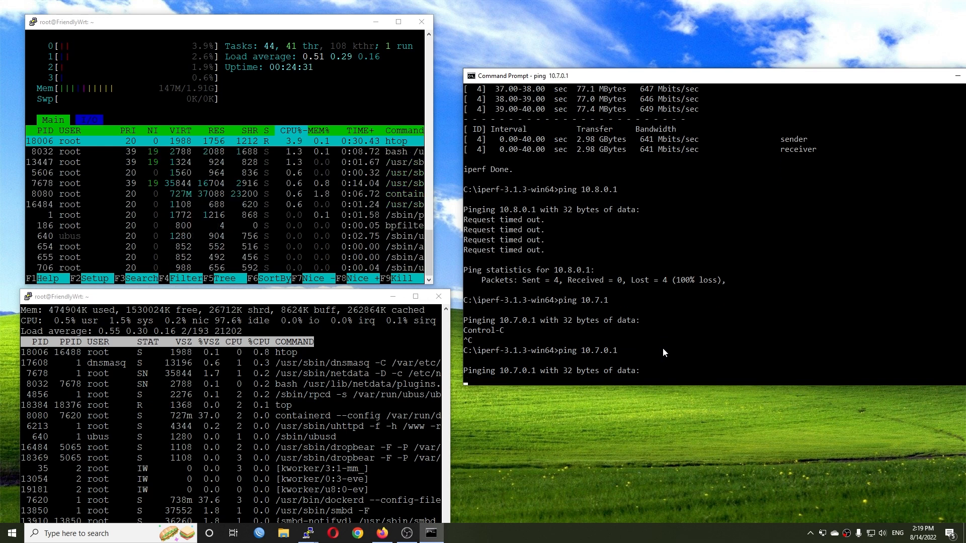
key("ctrl+c")
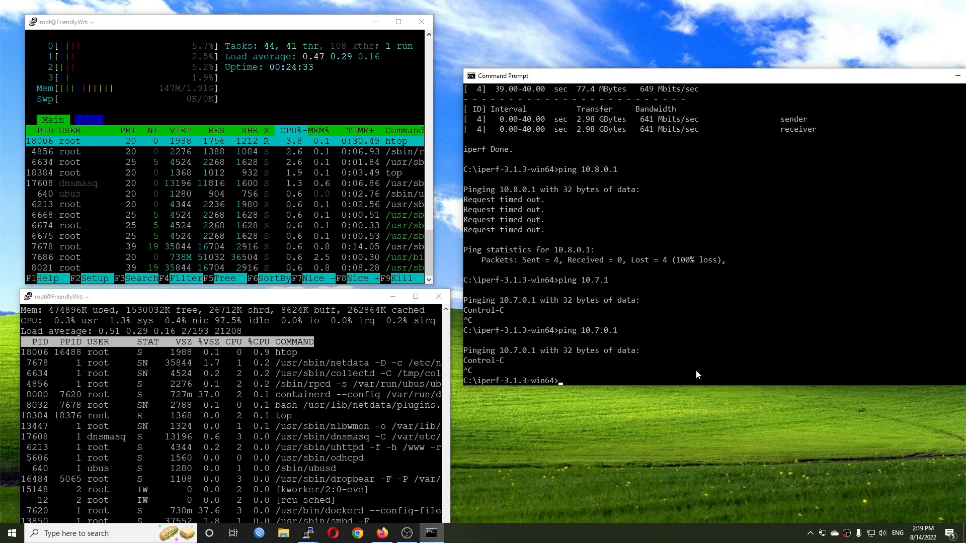
- Switch to Firefox, reboot the router from FriendlyWrt's system settings, and minimize the browser
left_click(381, 534)
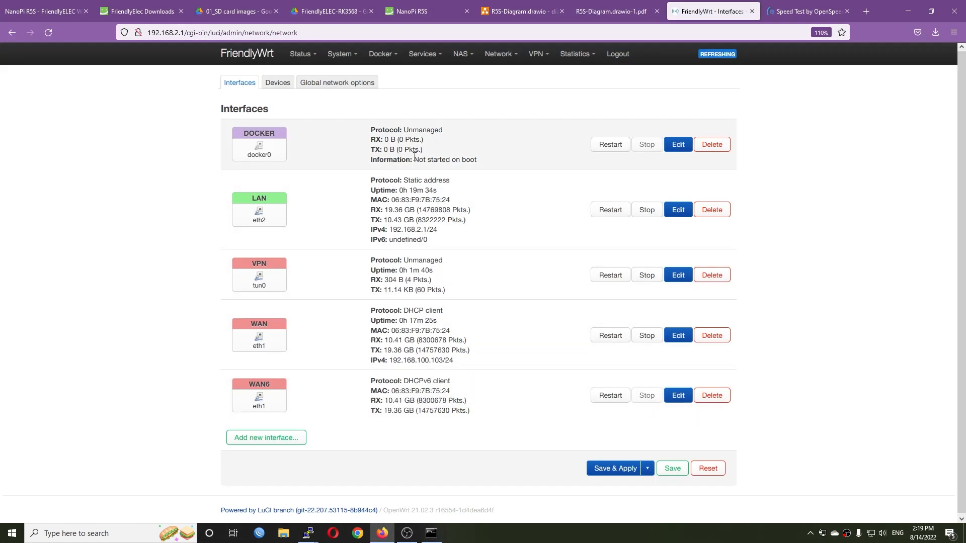
mouse_move(356, 66)
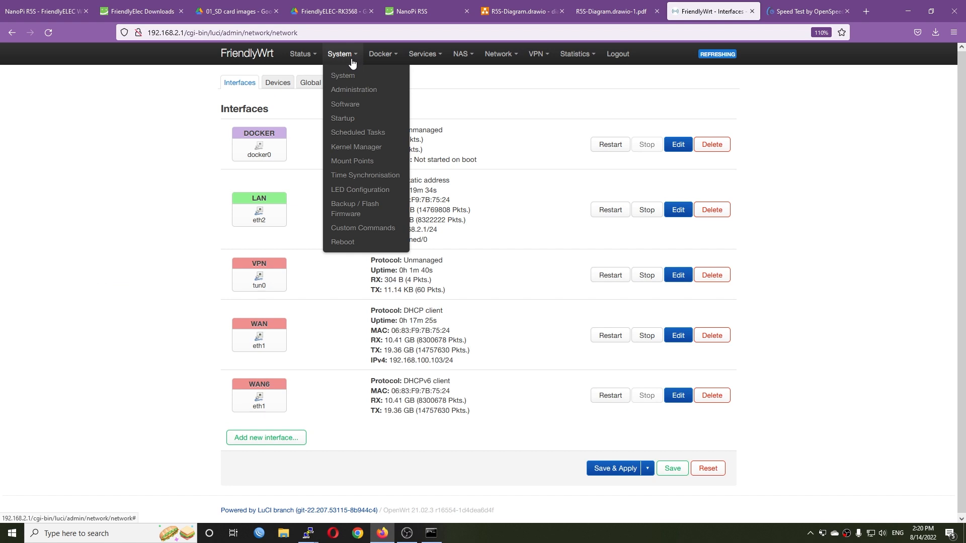
left_click(342, 242)
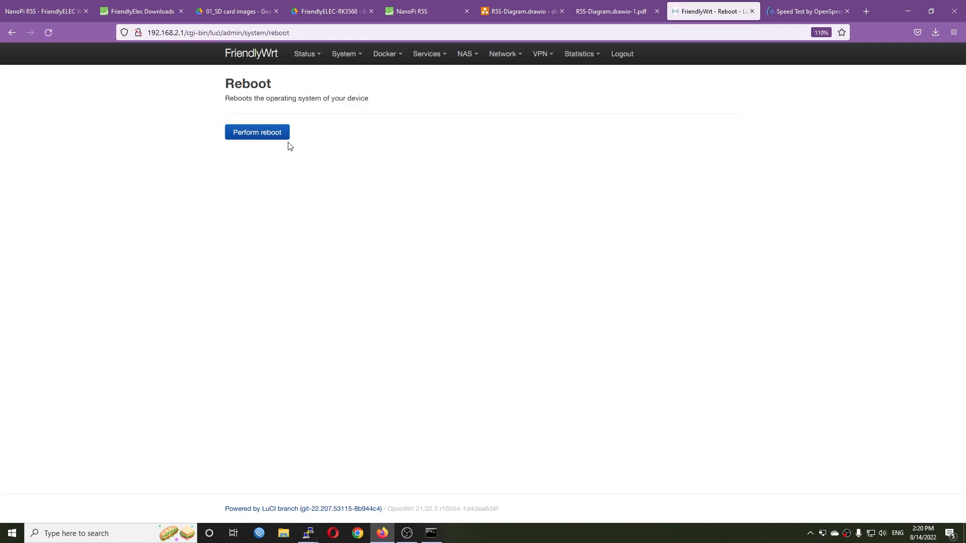
left_click(267, 135)
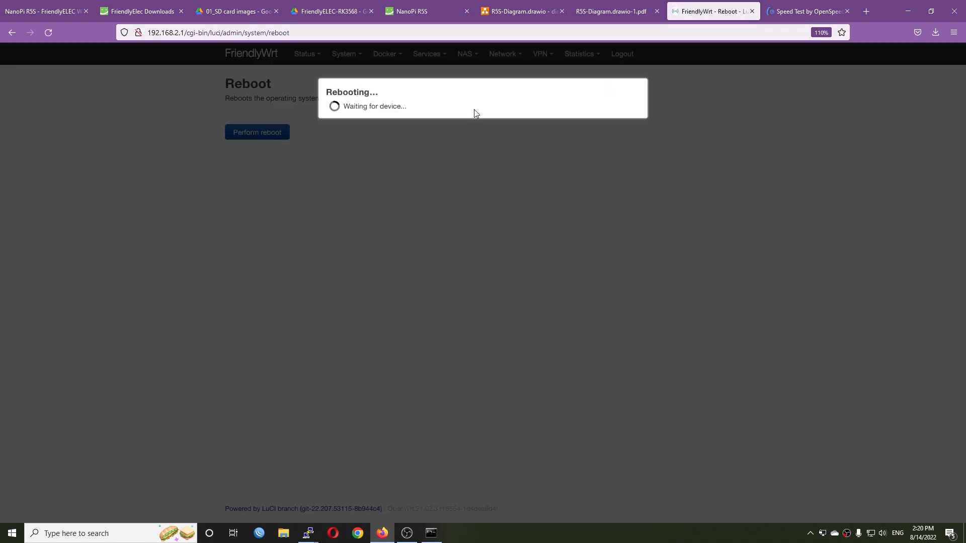
left_click(908, 6)
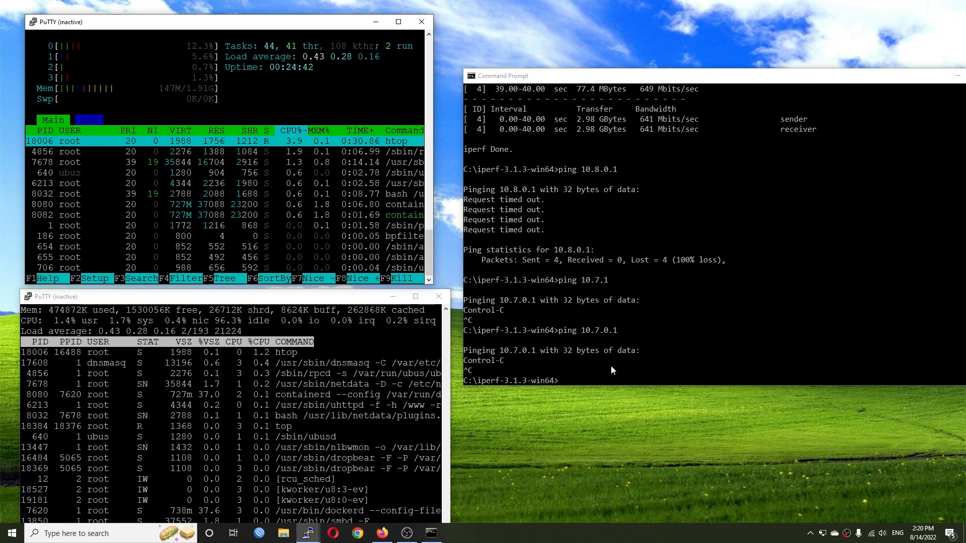
- Restart the upper inactive PuTTY session, log in as root with the account password, and run htop
right_click(111, 22)
left_click(170, 134)
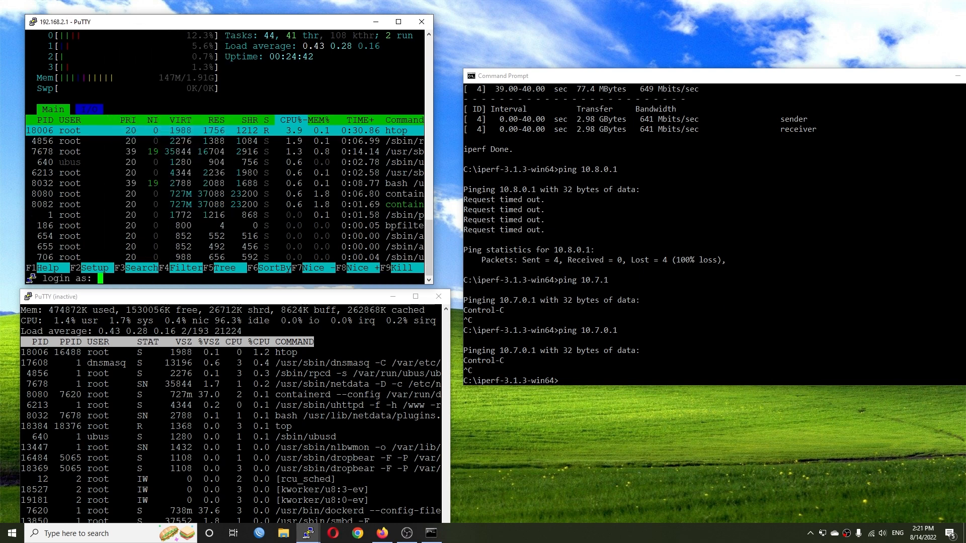
type("root")
key("Return")
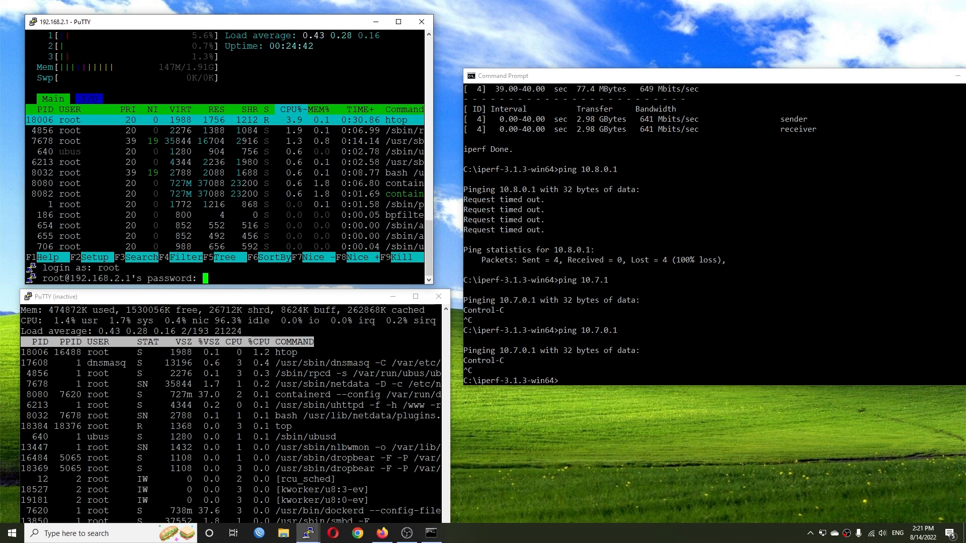
key("Return")
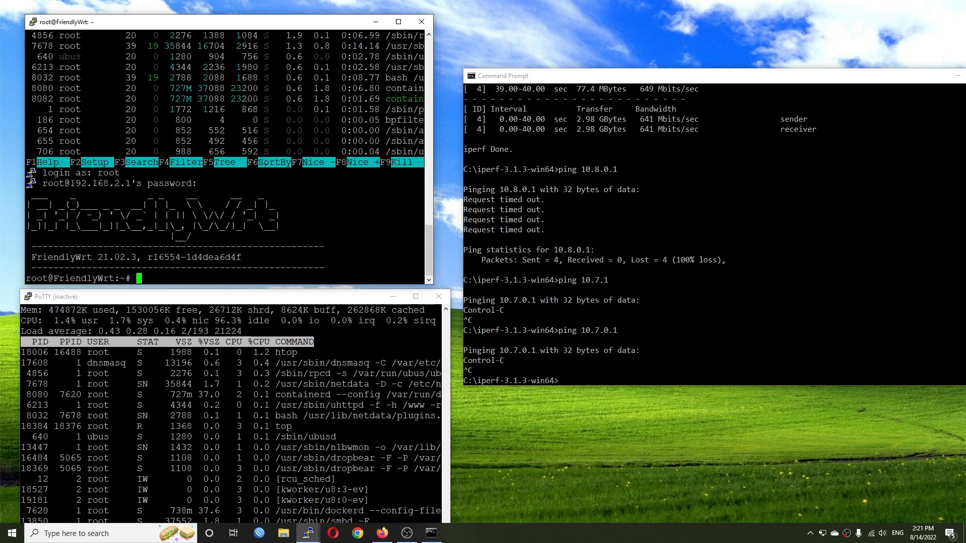
type("htop")
key("Return")
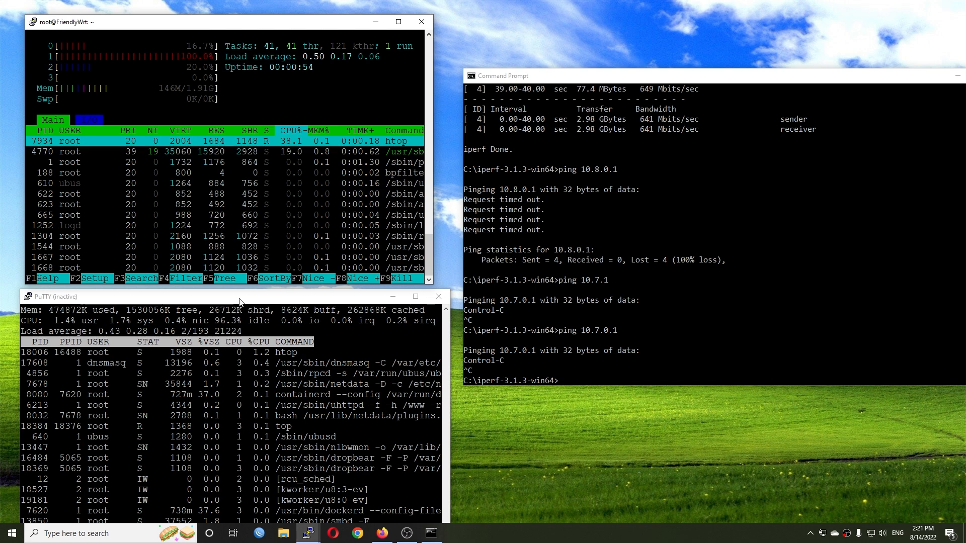
- Restart the lower inactive PuTTY session, log in as root with the account password, and run top
right_click(239, 302)
left_click(292, 411)
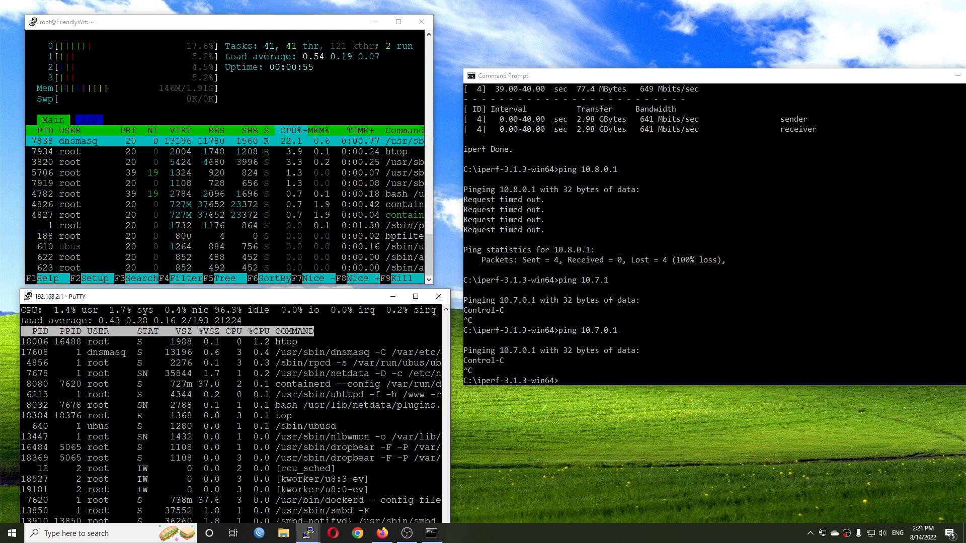
type("root")
key("Return")
type("password")
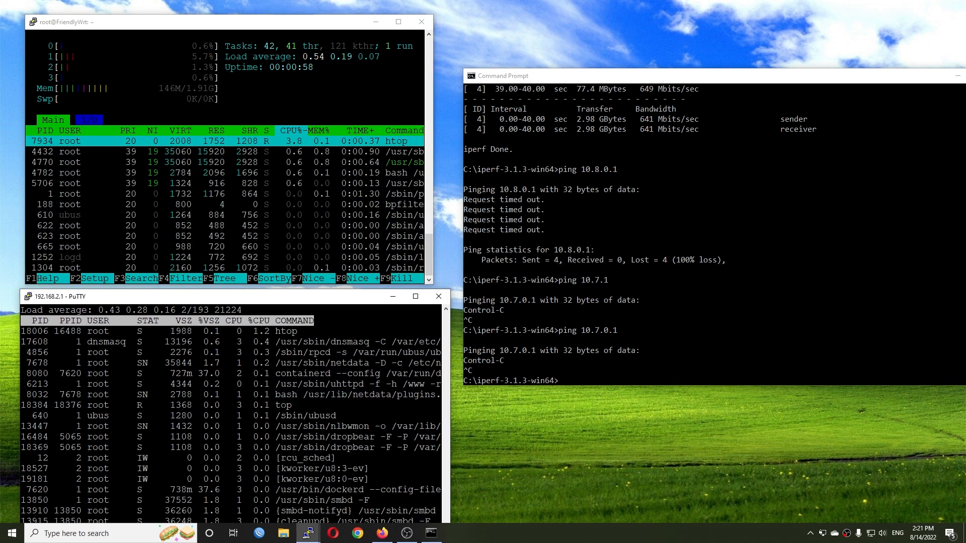
key("Return")
type("top")
key("Return")
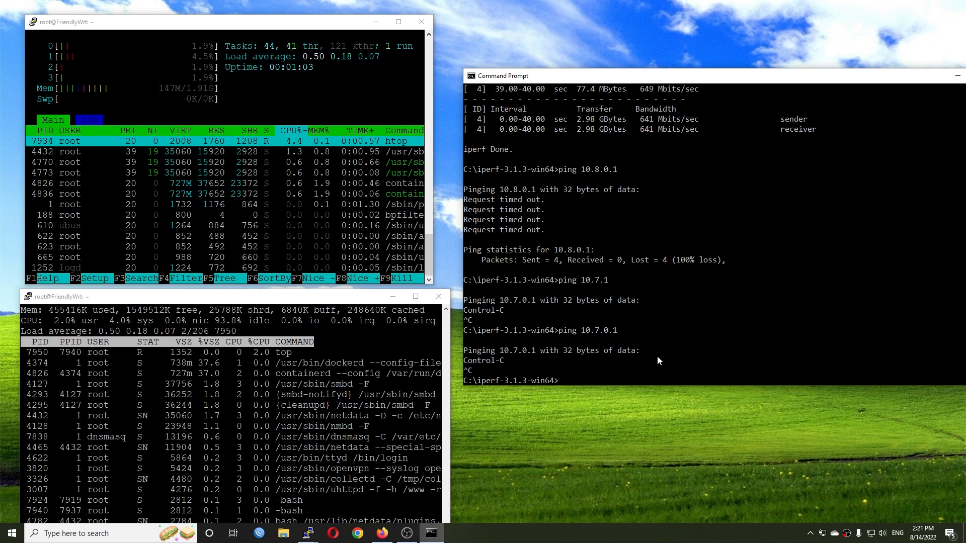
- Repeat the ping to 10.8.0.1 in the Command Prompt
key("Up")
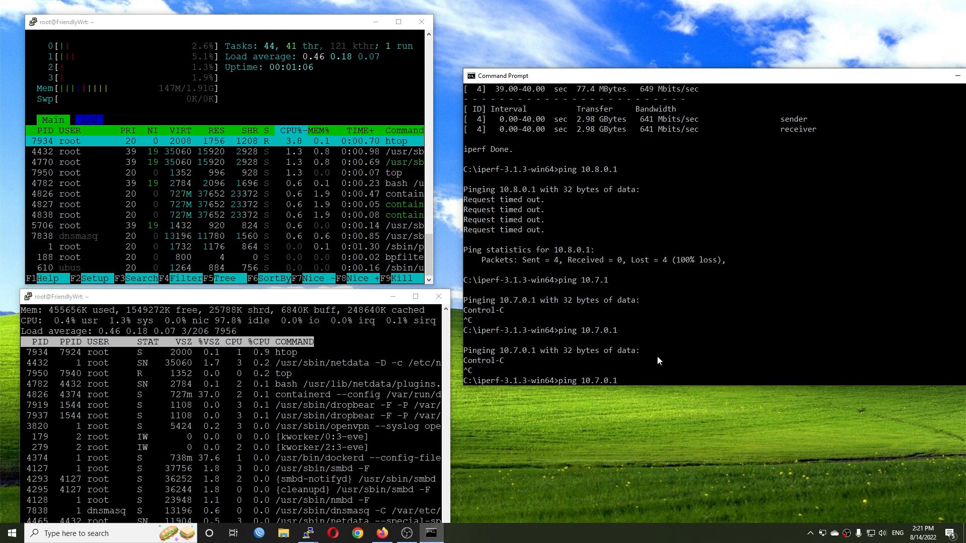
key("Up")
key("Up")
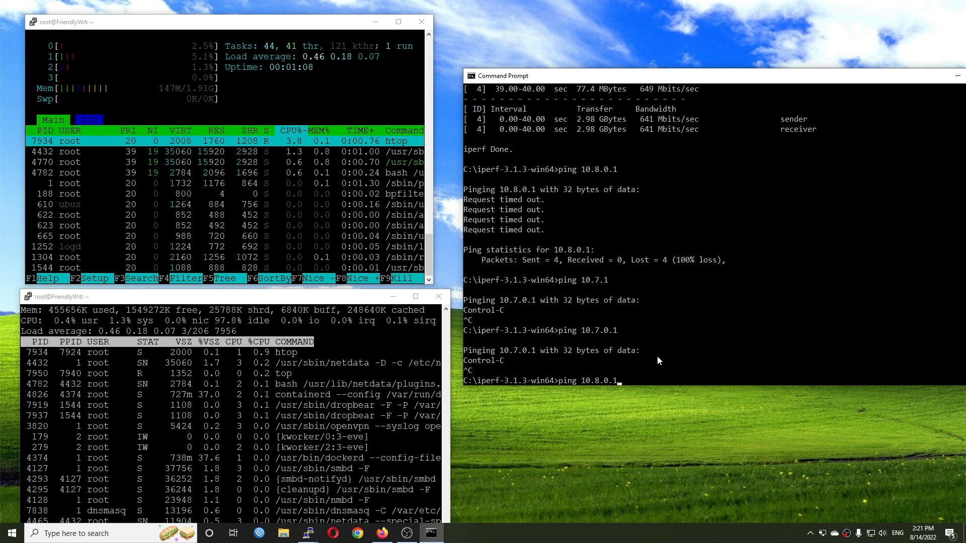
key("Return")
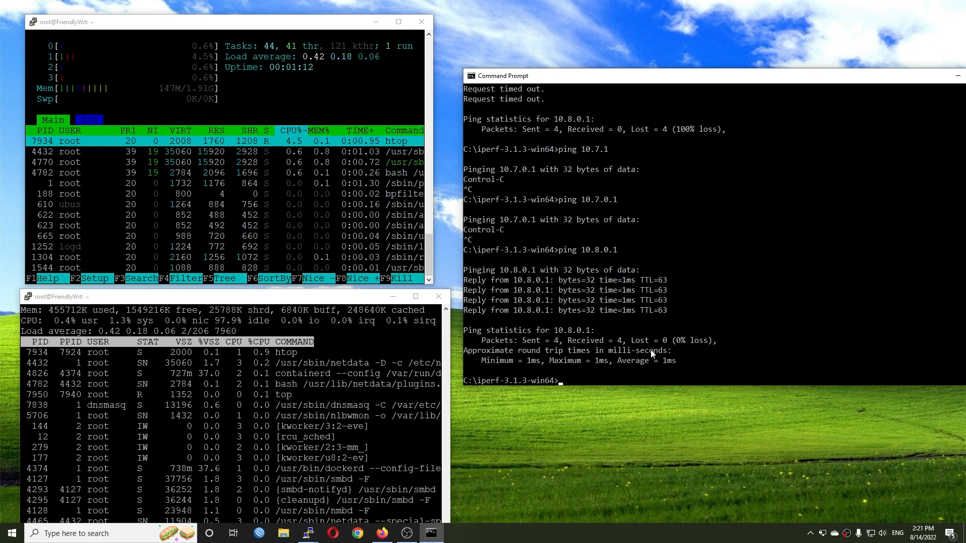
- Switch to Firefox, log in to FriendlyWrt again, and check the VPN interface's traffic in the interfaces list
left_click(382, 533)
left_click(520, 180)
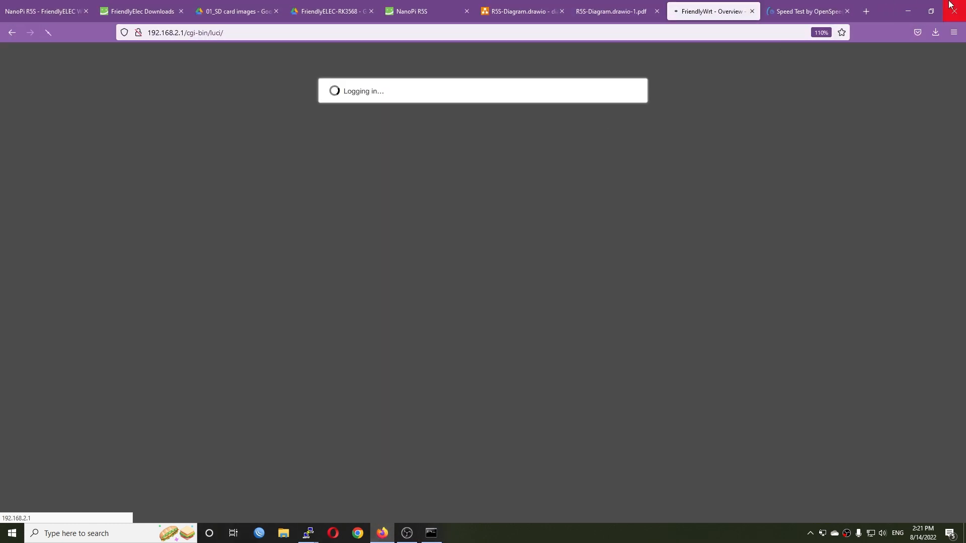
mouse_move(500, 54)
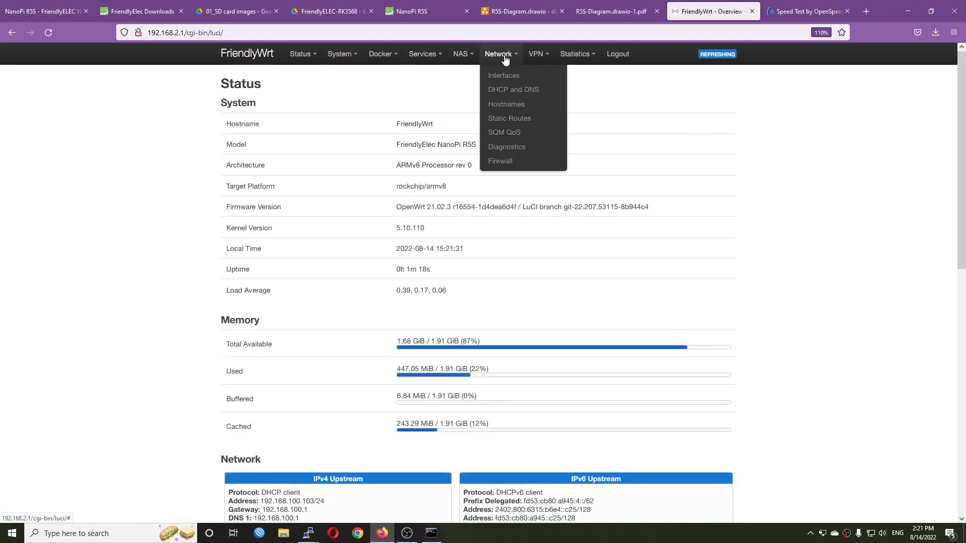
left_click(505, 77)
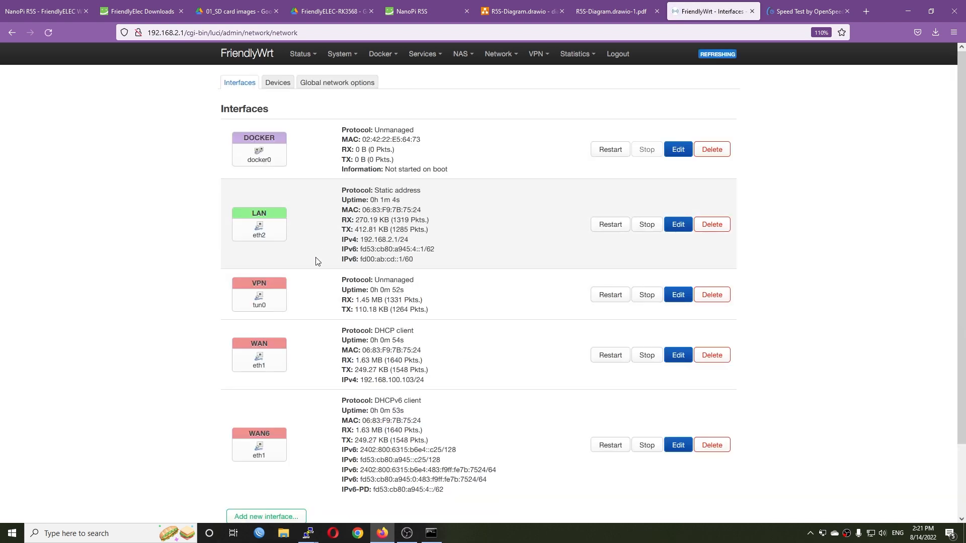
left_click_drag(349, 300, 465, 315)
- Restore the browser window beside the terminals on the speed test tab and load 10.8.0.1:3000
left_click(802, 12)
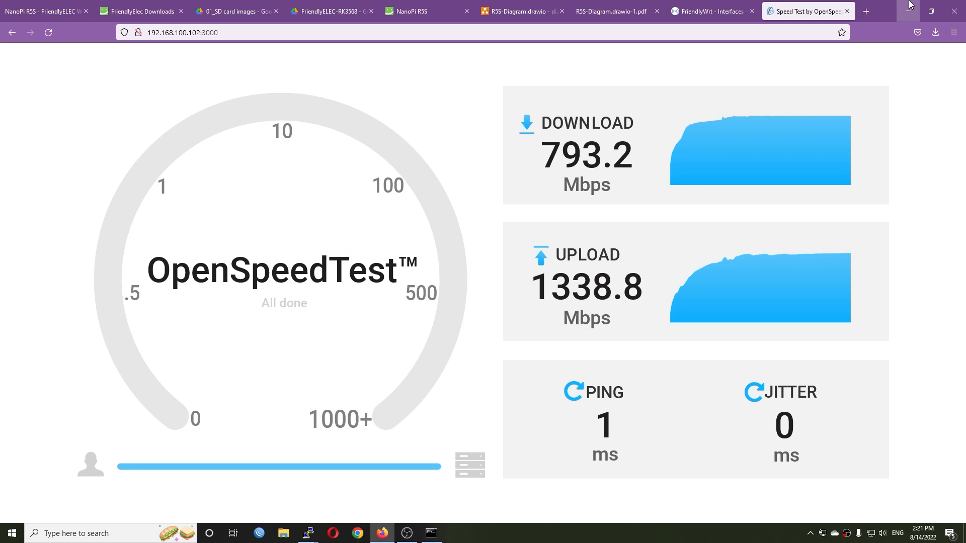
left_click(931, 11)
left_click(629, 37)
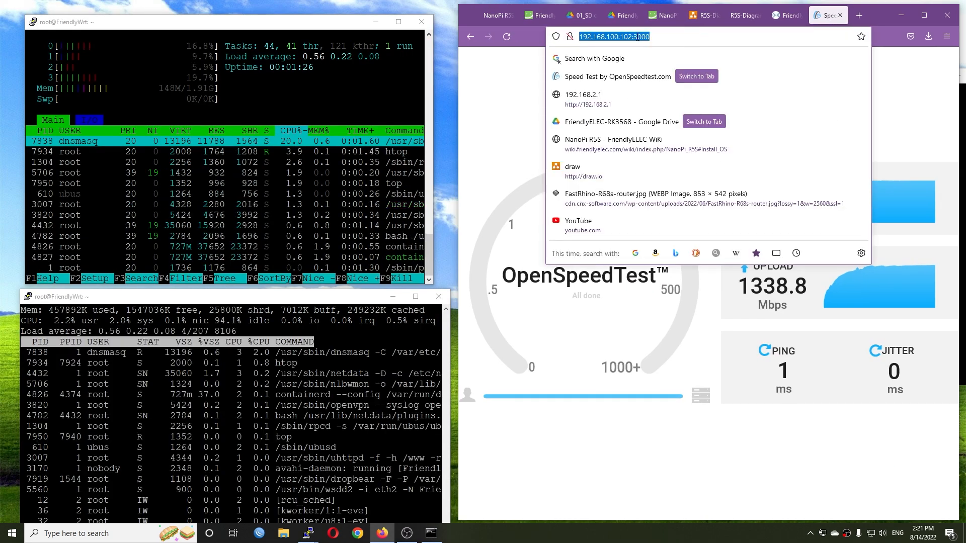
left_click(630, 37)
left_click_drag(633, 36, 548, 45)
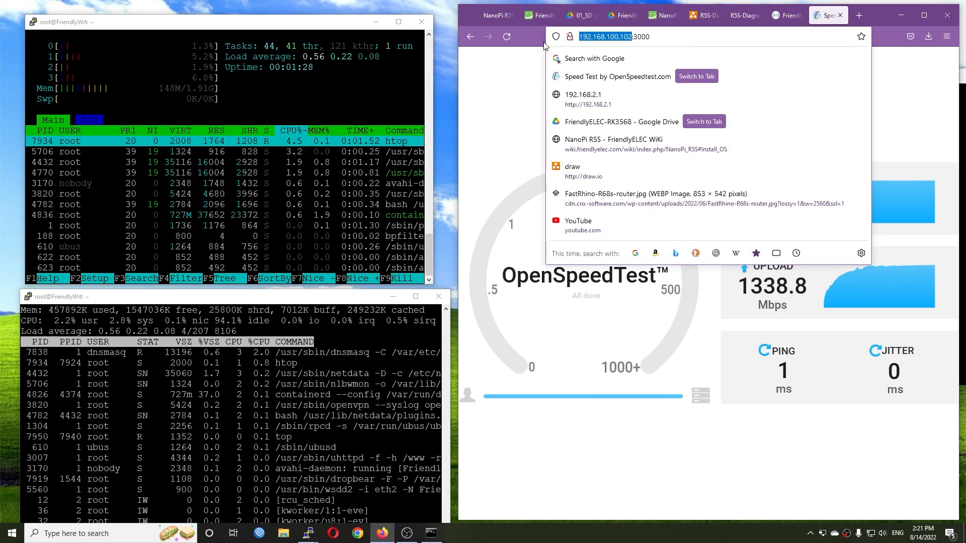
type("10.8")
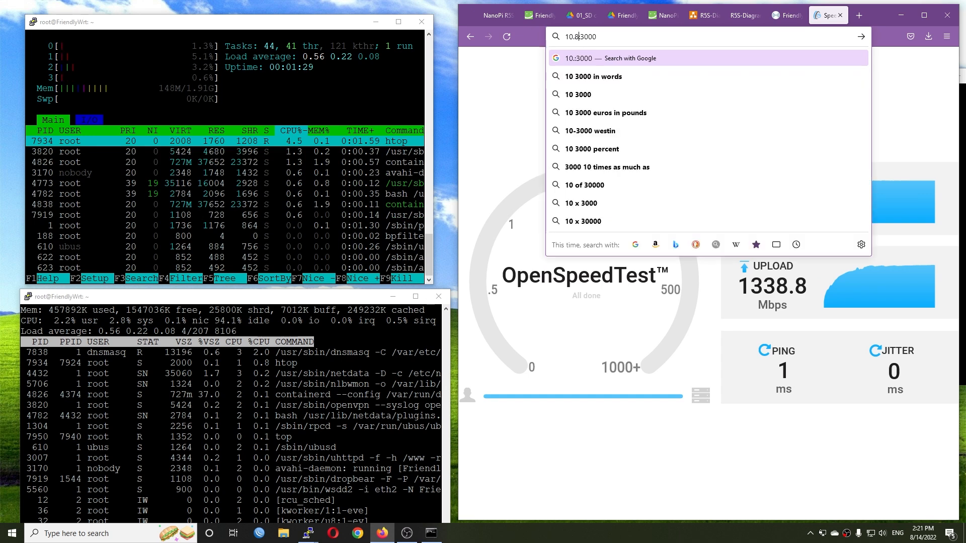
type(".0.1")
key("Return")
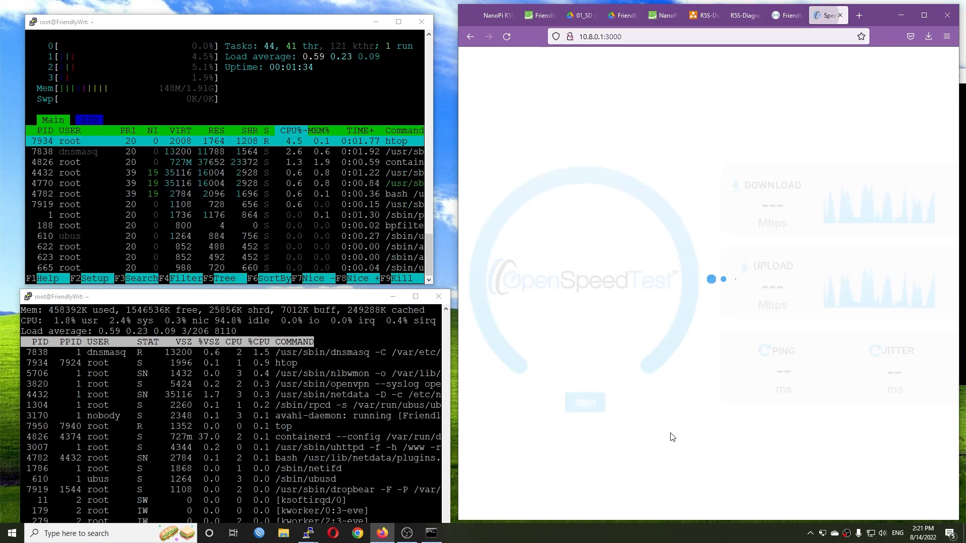
- Run OpenSpeedTest over the VPN, reload the page to repeat the test, and minimize Firefox
left_click(597, 403)
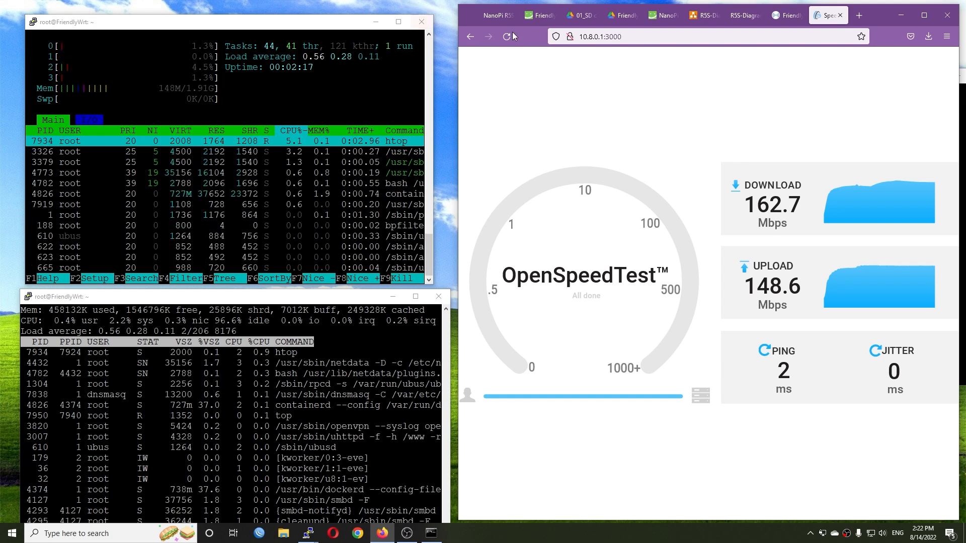
left_click(507, 43)
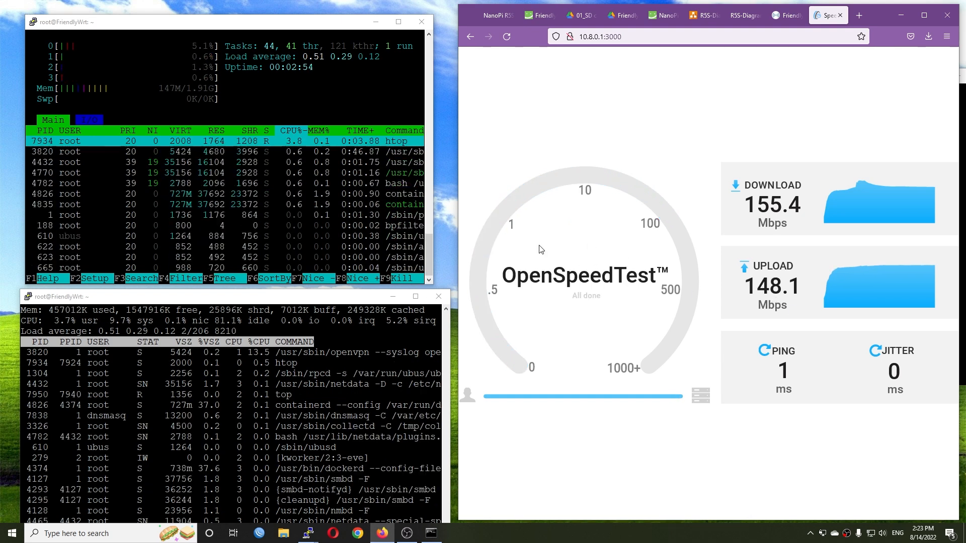
left_click(901, 15)
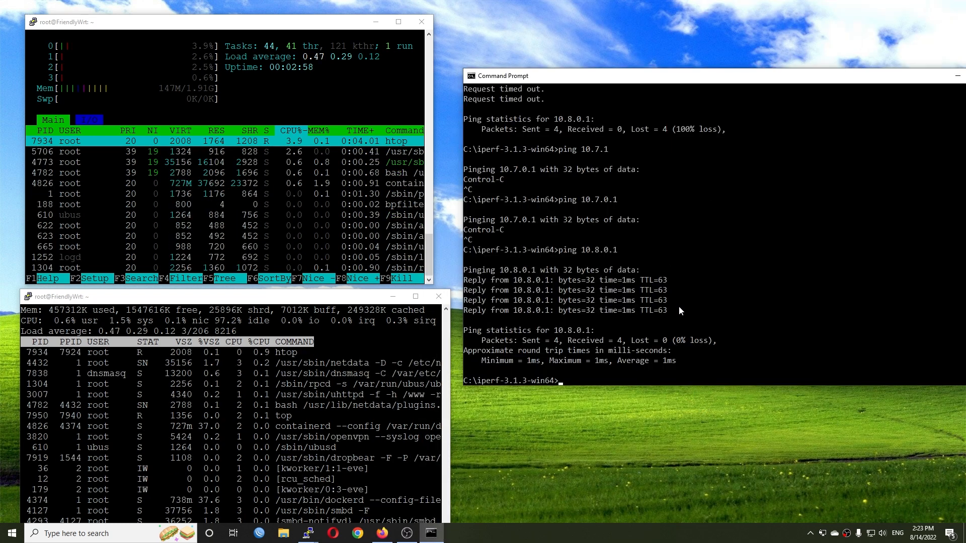
- Run an iperf3 client test against 10.8.0.1 for 40 seconds from the Command Prompt
type("iperf")
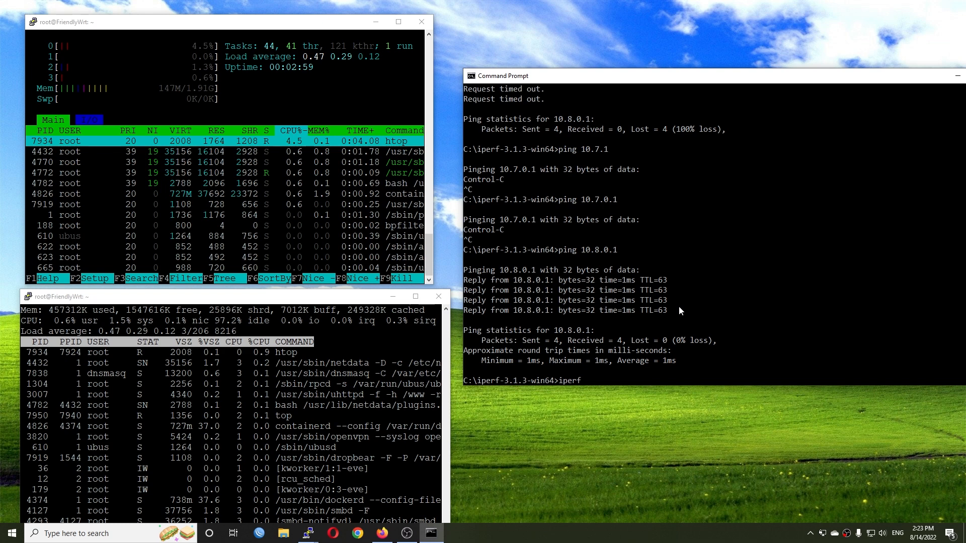
type("3 -c")
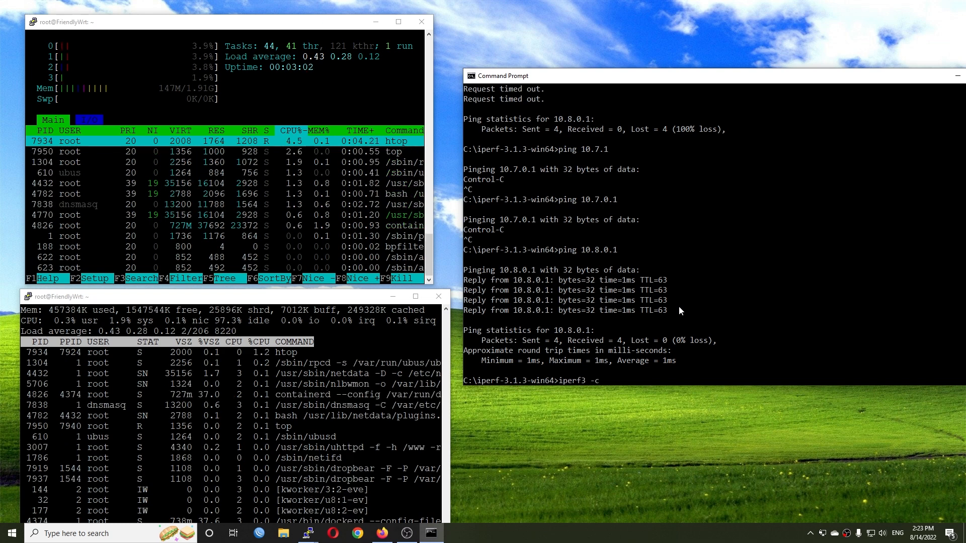
type(" 10")
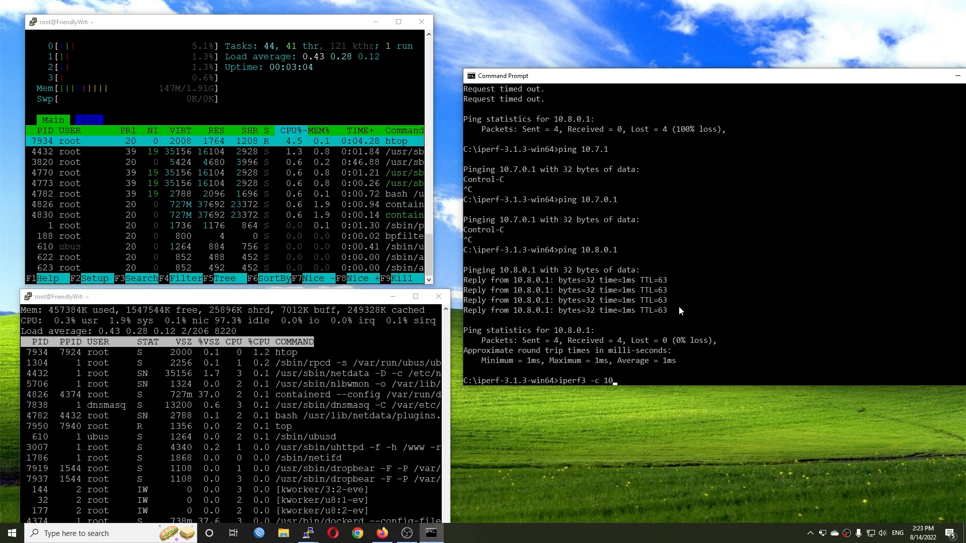
type(".8.0.")
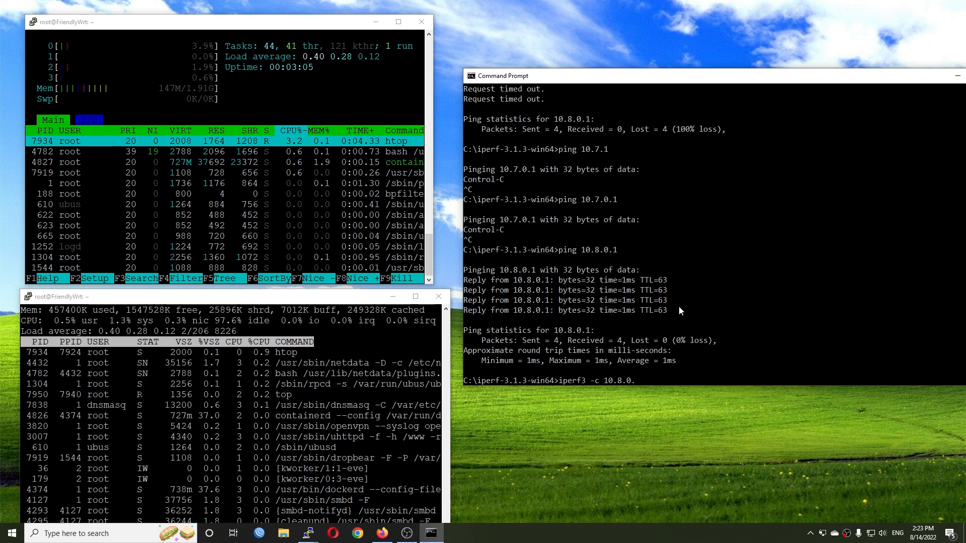
type("1 -t40")
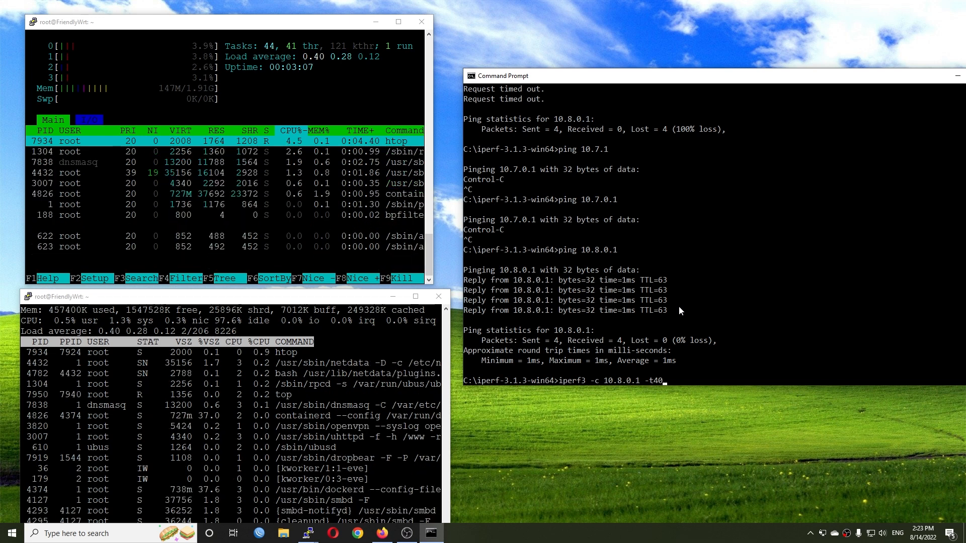
key("Return")
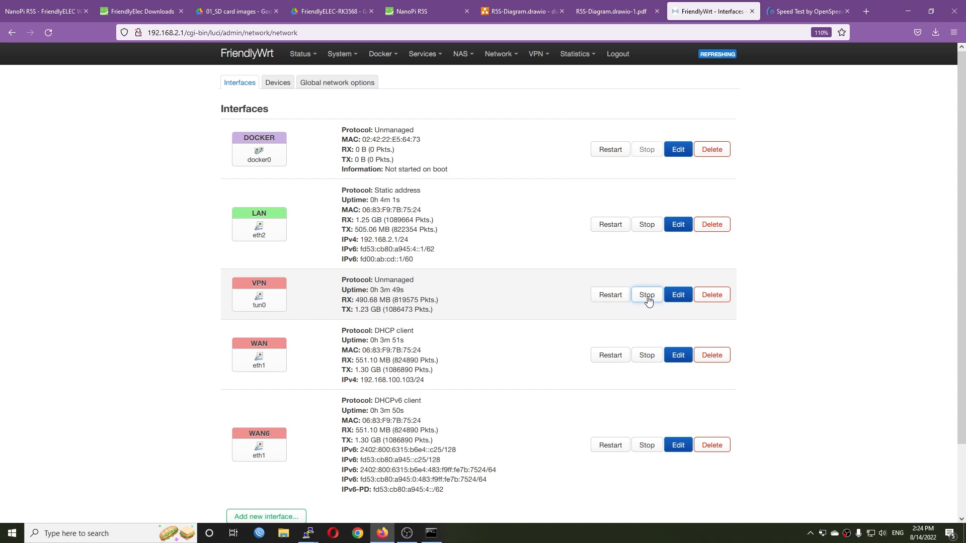
- Stop the VPN interface in FriendlyWrt, and disable and stop the LocalVPN OpenVPN instance, applying the change
left_click(648, 300)
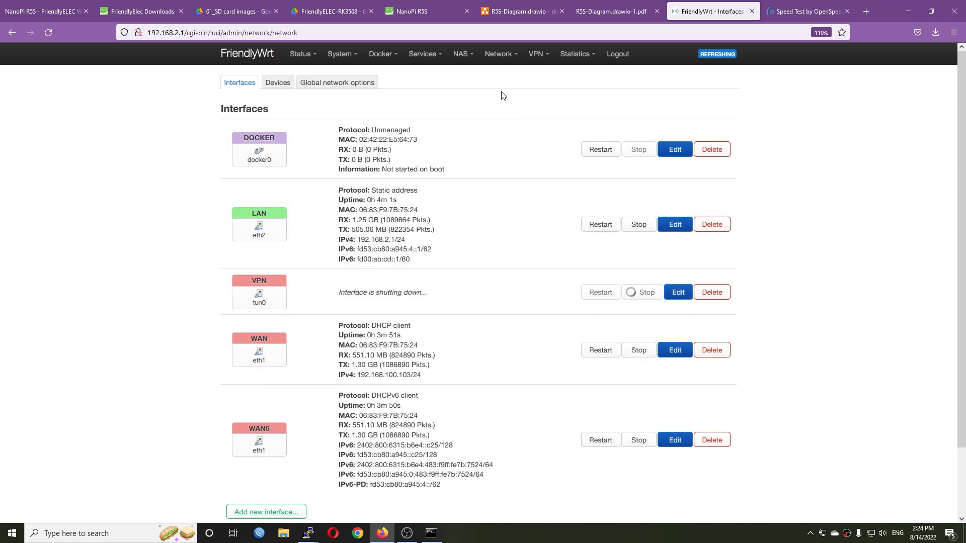
mouse_move(536, 55)
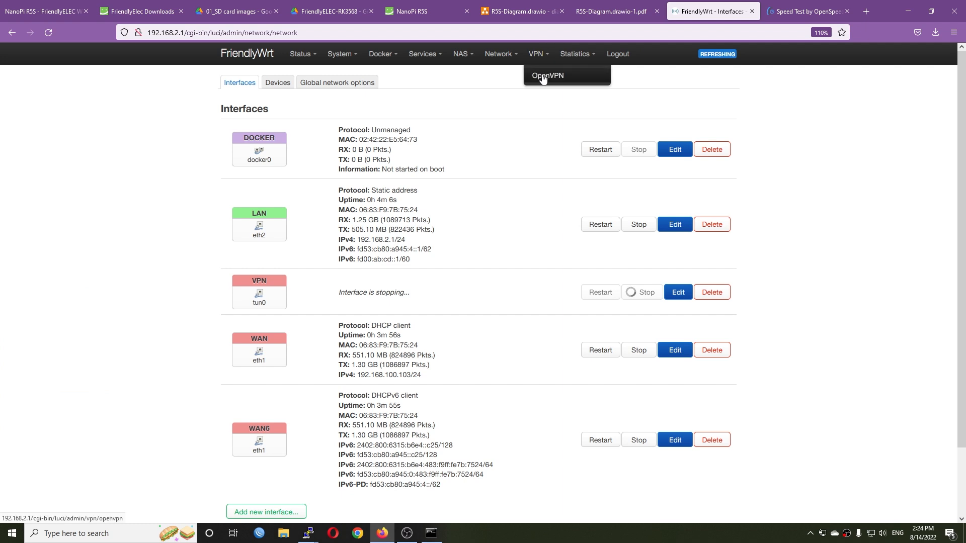
left_click(543, 77)
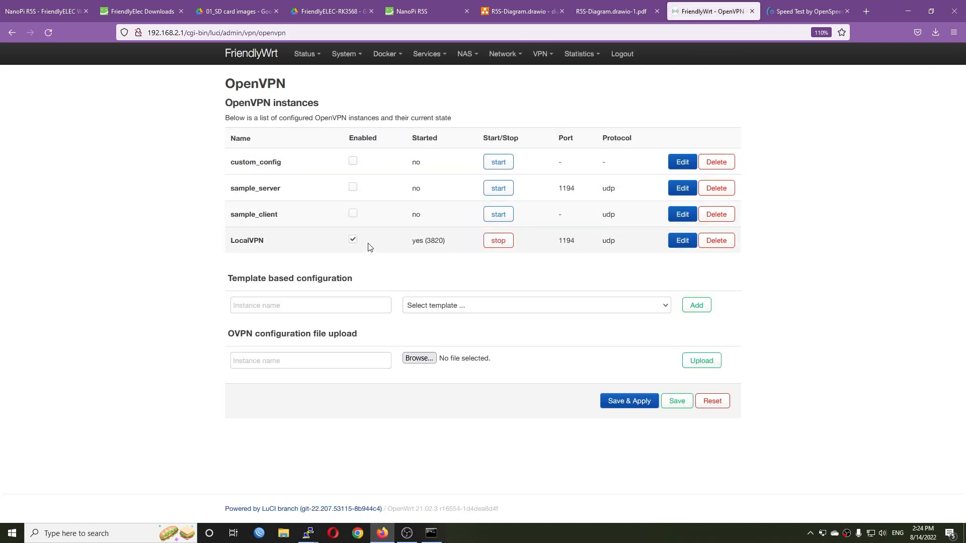
left_click(498, 243)
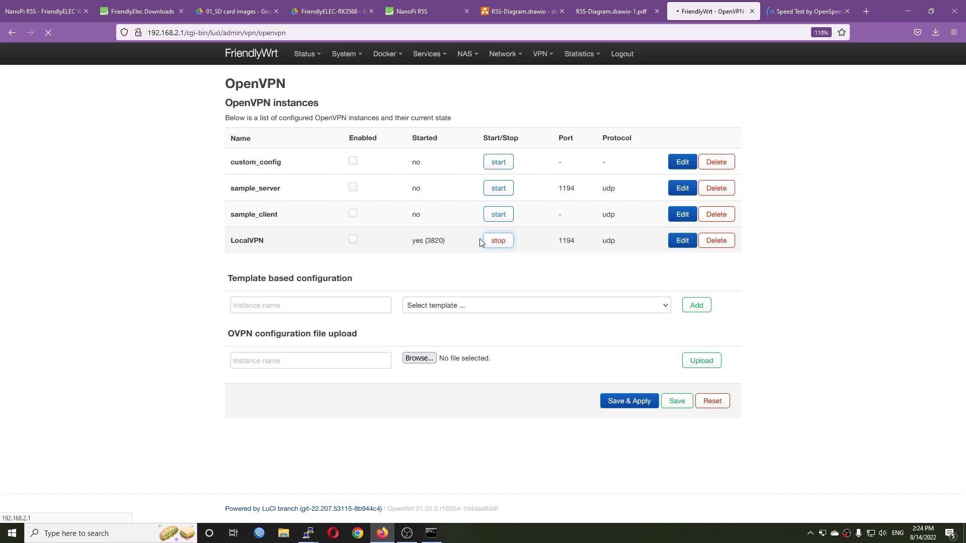
left_click(620, 406)
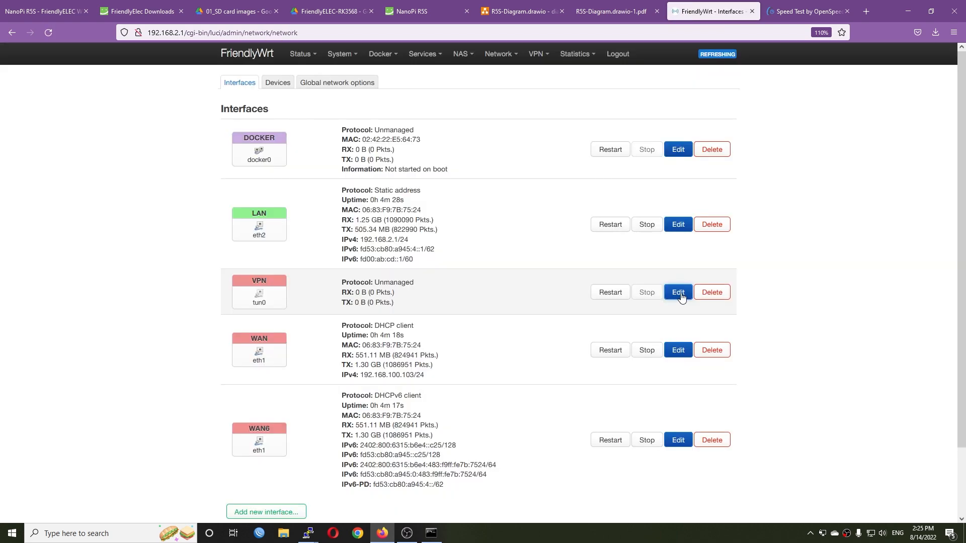
- Turn off bring up on boot for the VPN interface, then save and apply the change
left_click(682, 294)
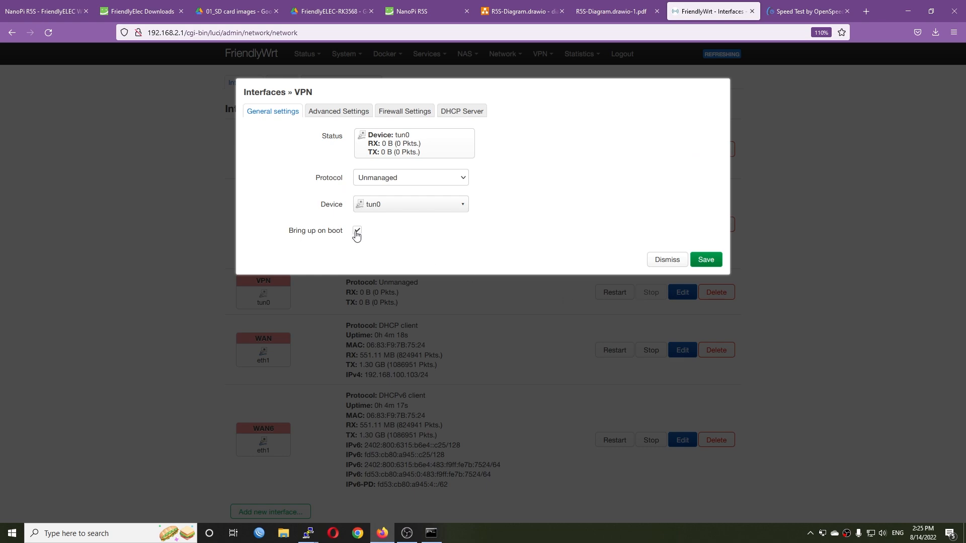
left_click(356, 231)
left_click(720, 264)
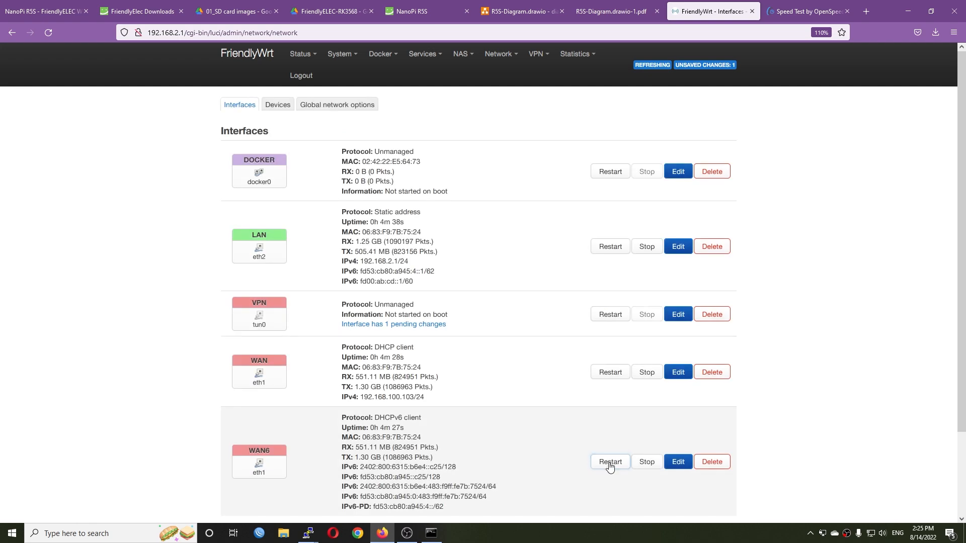
scroll(609, 463, "down", 3)
left_click(618, 470)
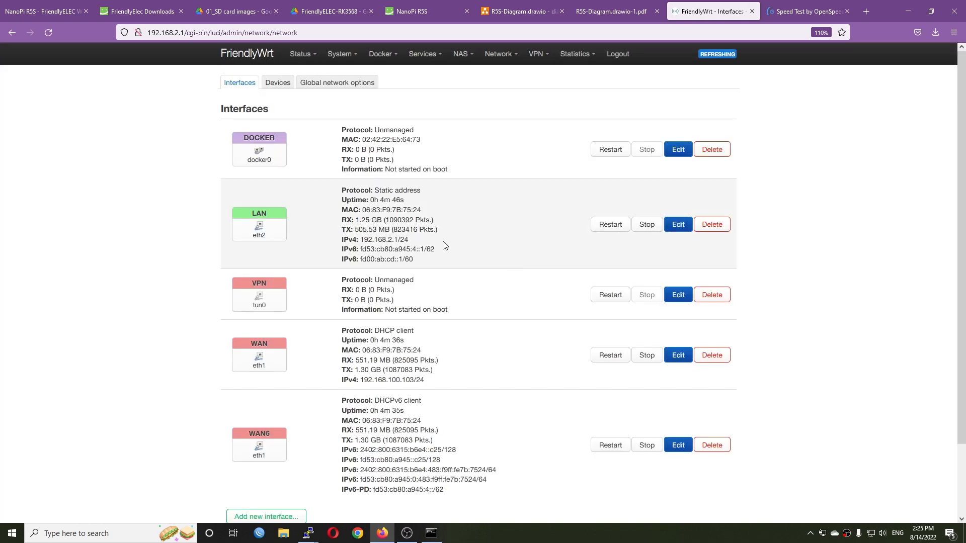
- Update the package lists on FriendlyWrt's Software page and dismiss the package manager output
mouse_move(342, 53)
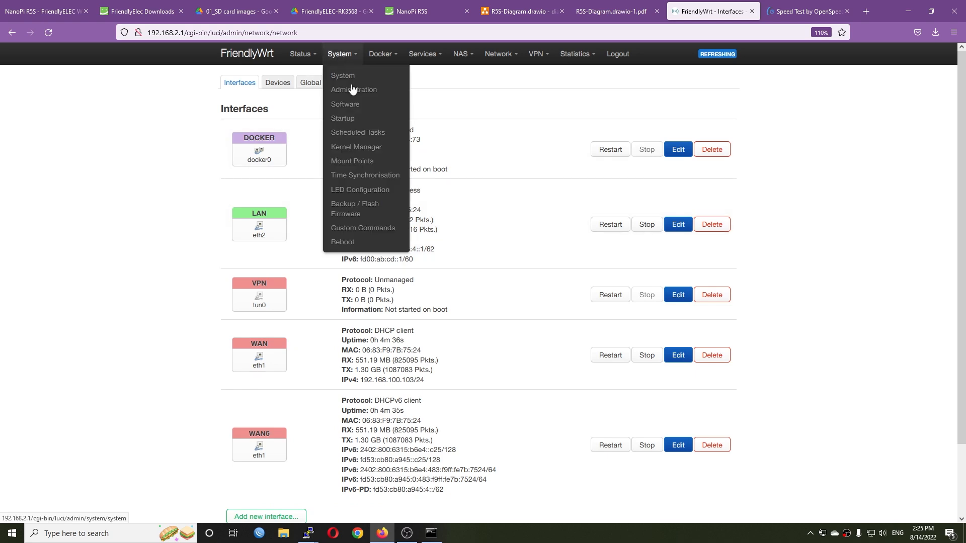
left_click(359, 103)
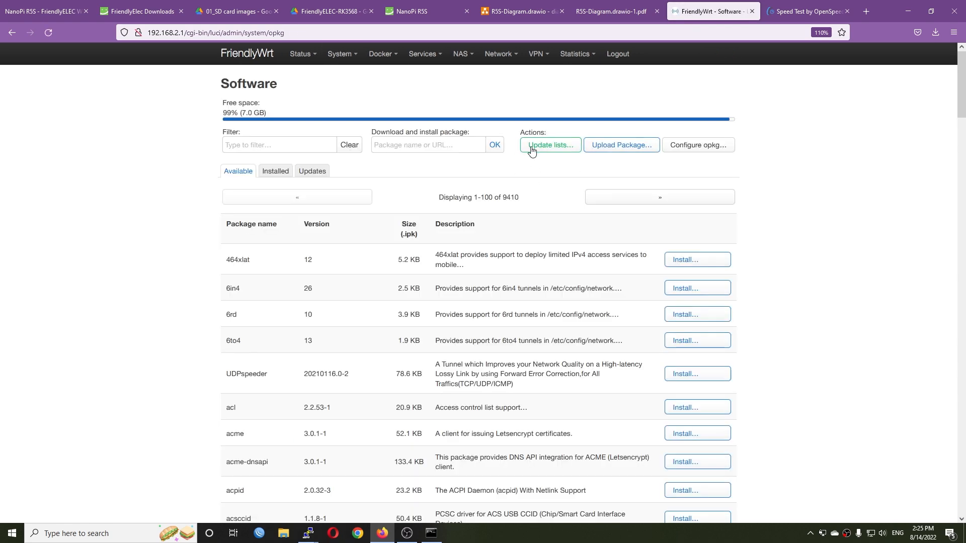
left_click(532, 149)
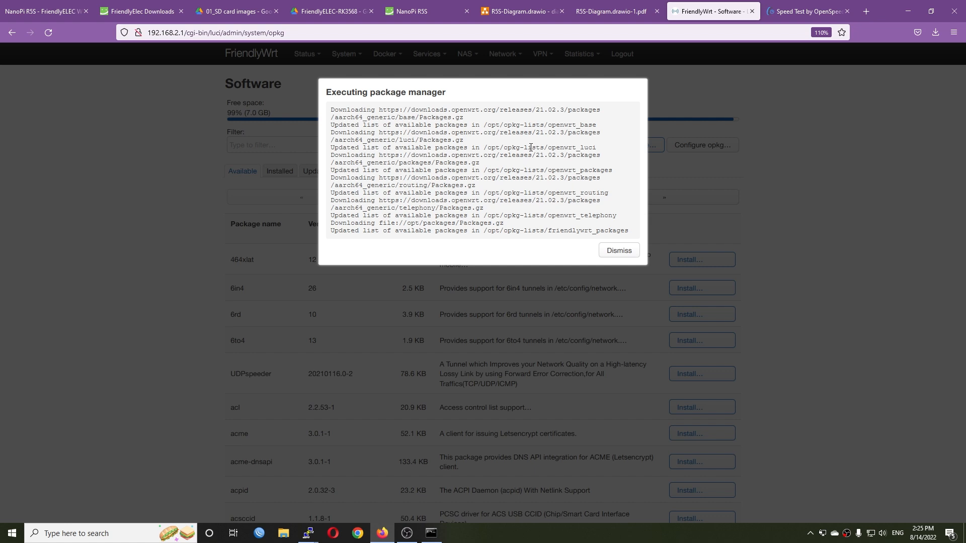
left_click(619, 250)
- View the system status overview and return to the Software page
mouse_move(302, 54)
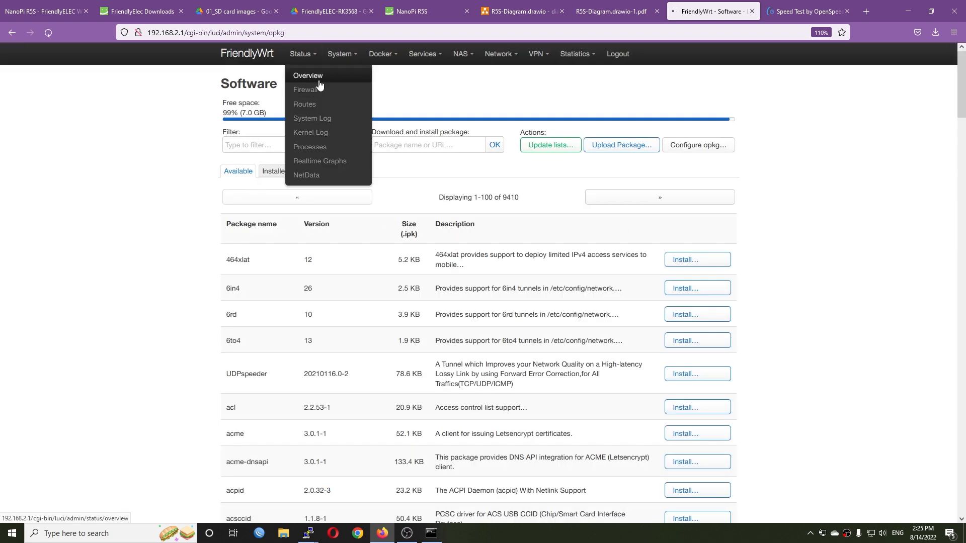
left_click(319, 85)
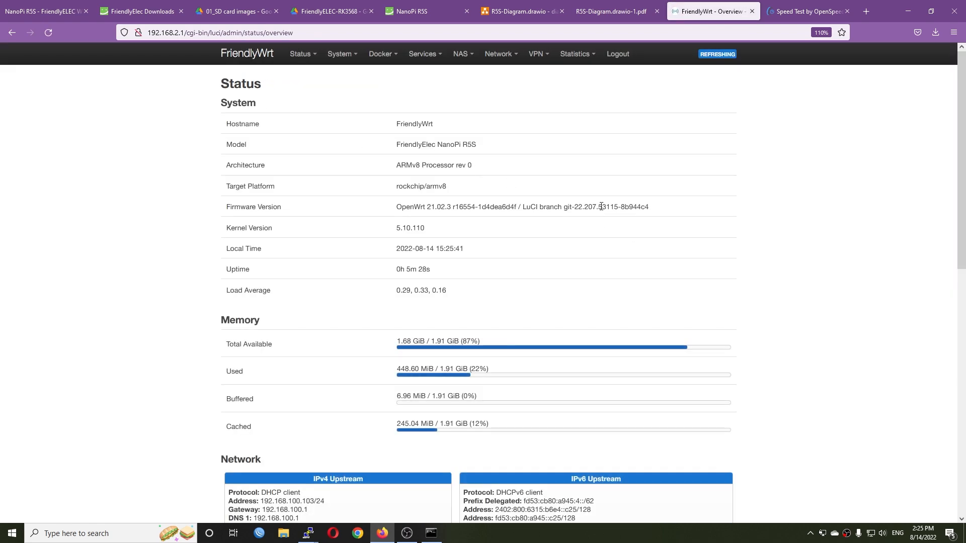
key("alt+Left")
- Filter the available packages by wireguard and install luci-app-wireguard with its dependencies
left_click(266, 145)
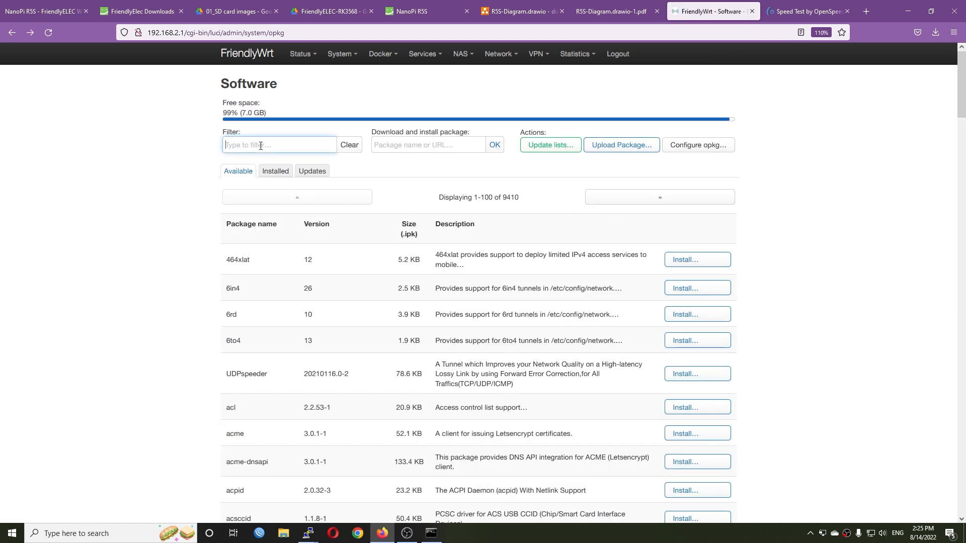
type("wireguard")
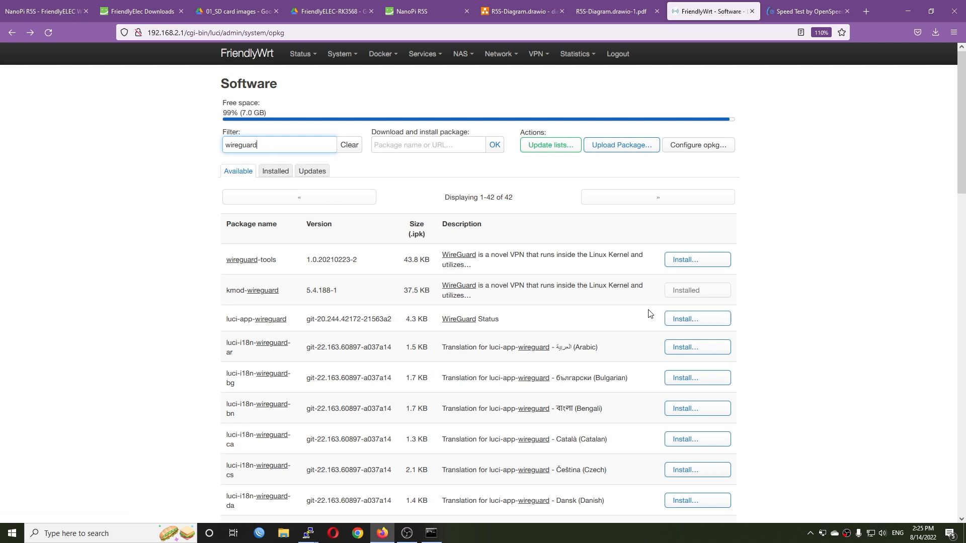
left_click(677, 320)
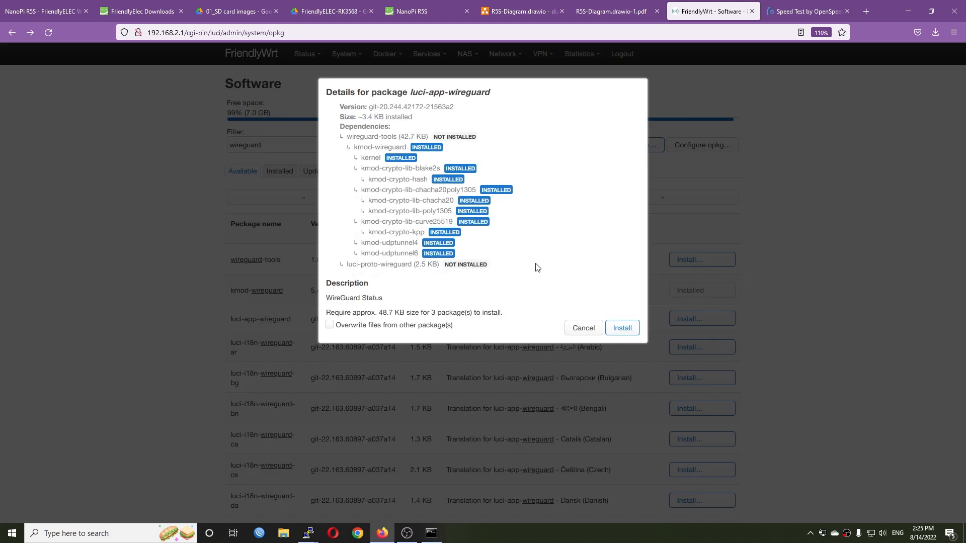
left_click(629, 326)
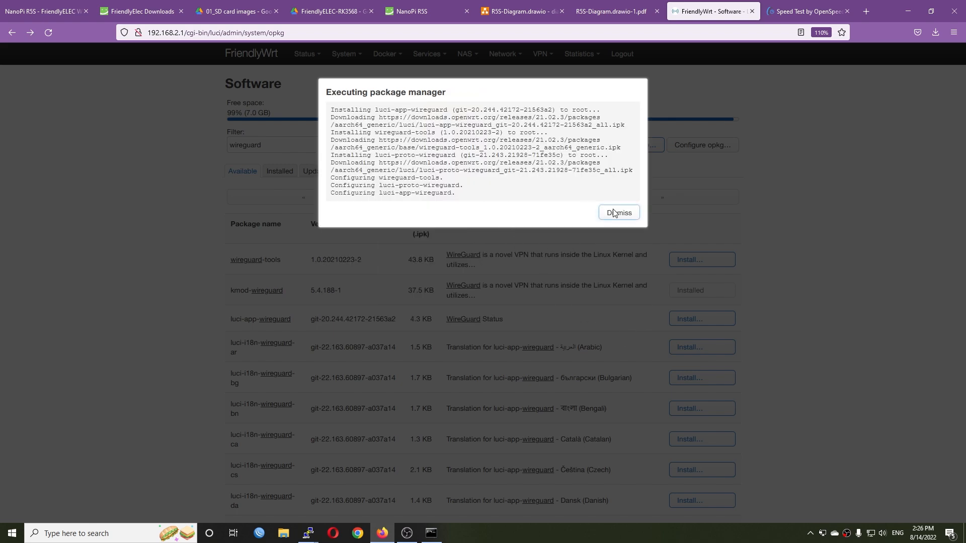
left_click(619, 211)
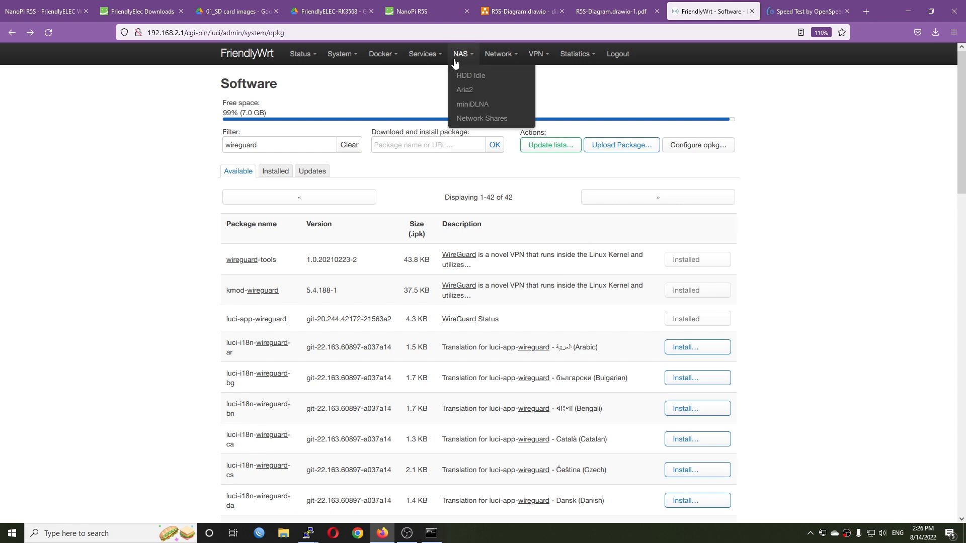
- Check the protocols offered for a new network interface for WireGuard, and cancel without creating one
mouse_move(501, 55)
left_click(512, 76)
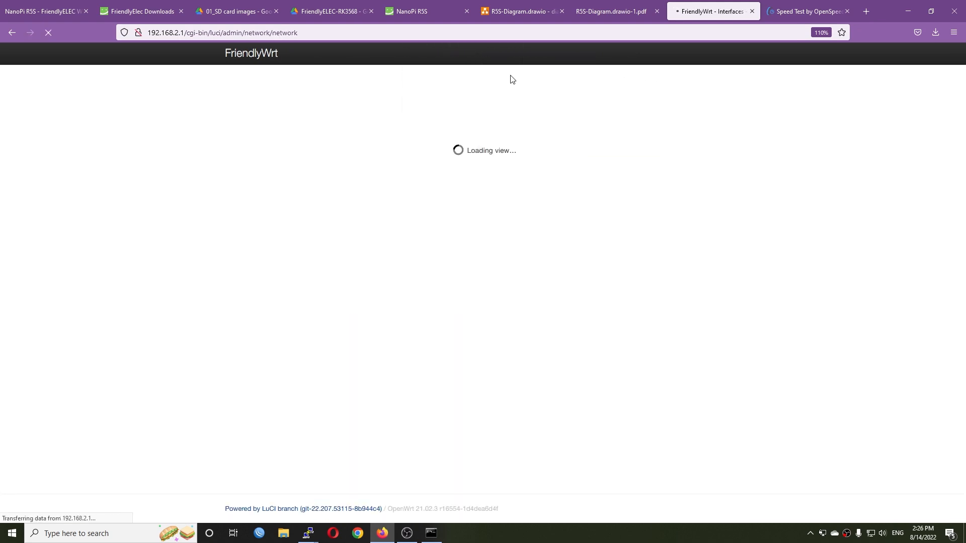
scroll(282, 453, "down", 2)
left_click(262, 440)
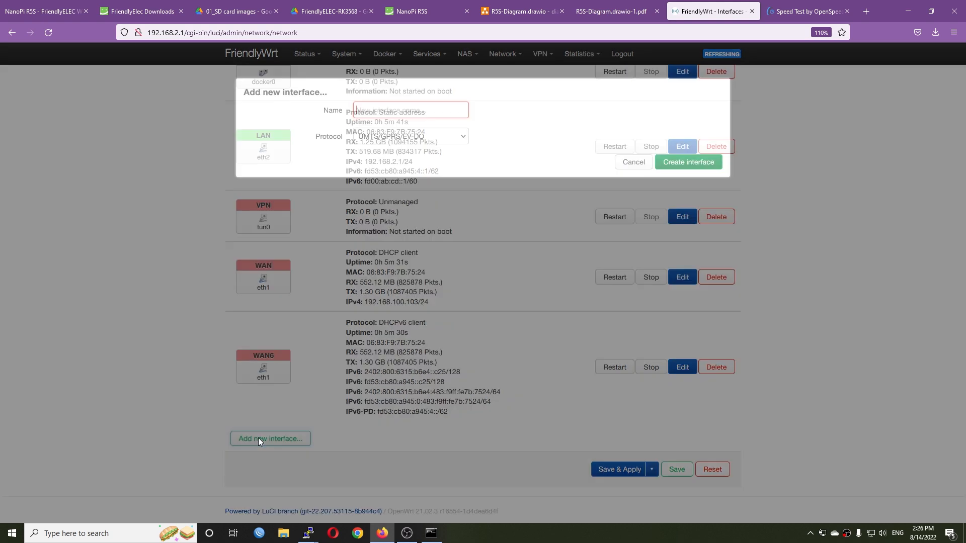
left_click(416, 136)
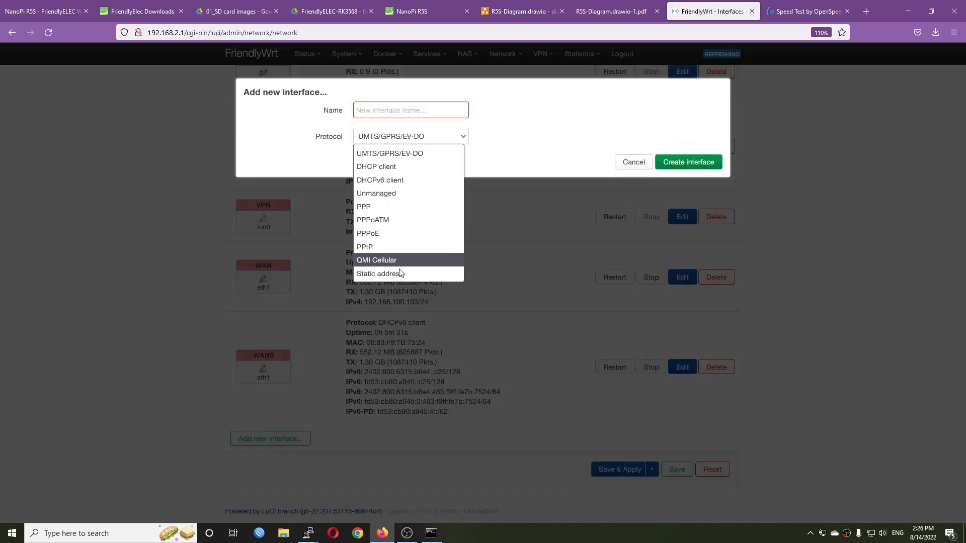
left_click(633, 162)
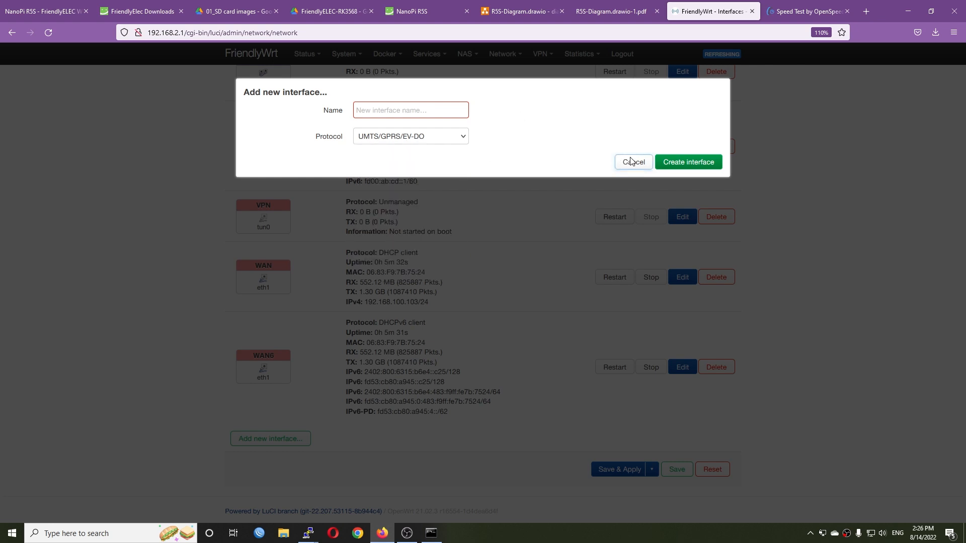
left_click(634, 162)
- Find httpd among the startup services and start the uhttpd service
mouse_move(491, 59)
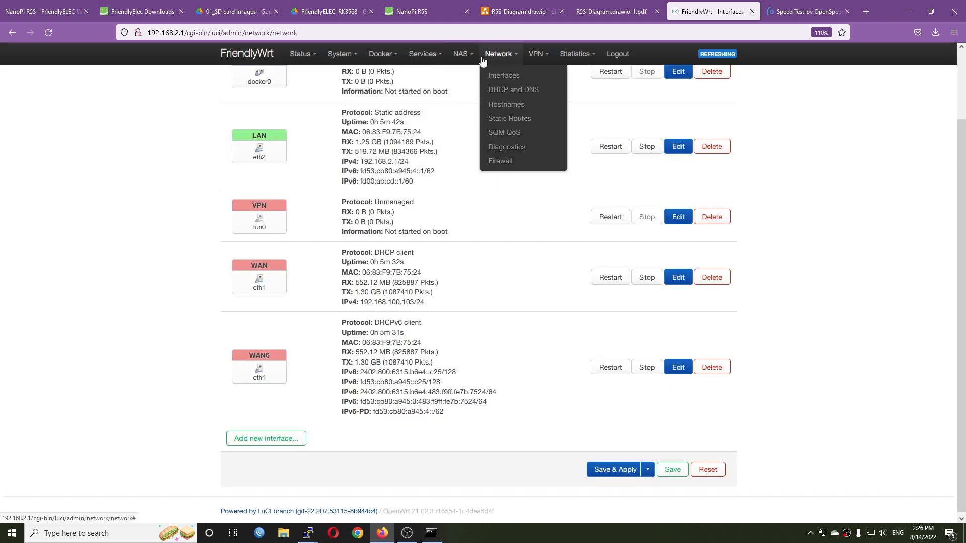
mouse_move(342, 59)
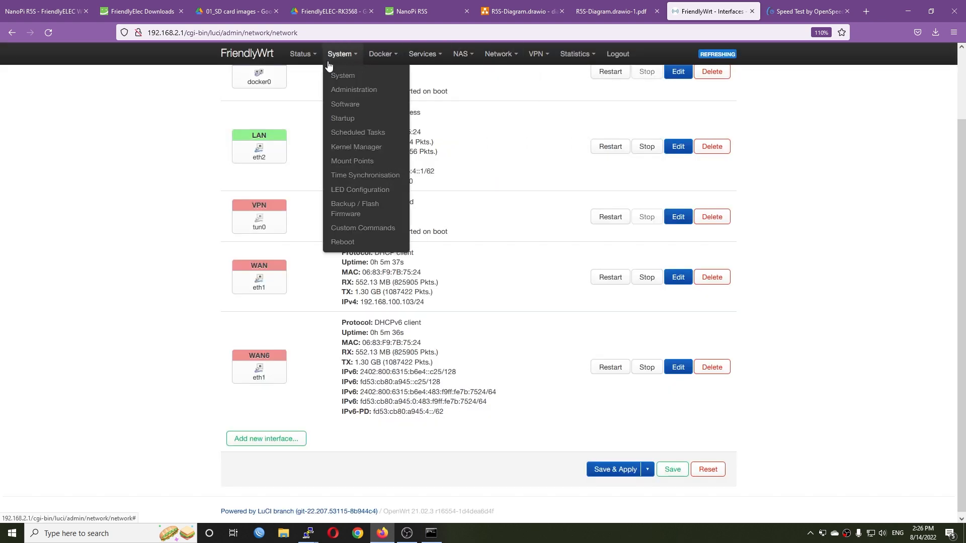
left_click(351, 119)
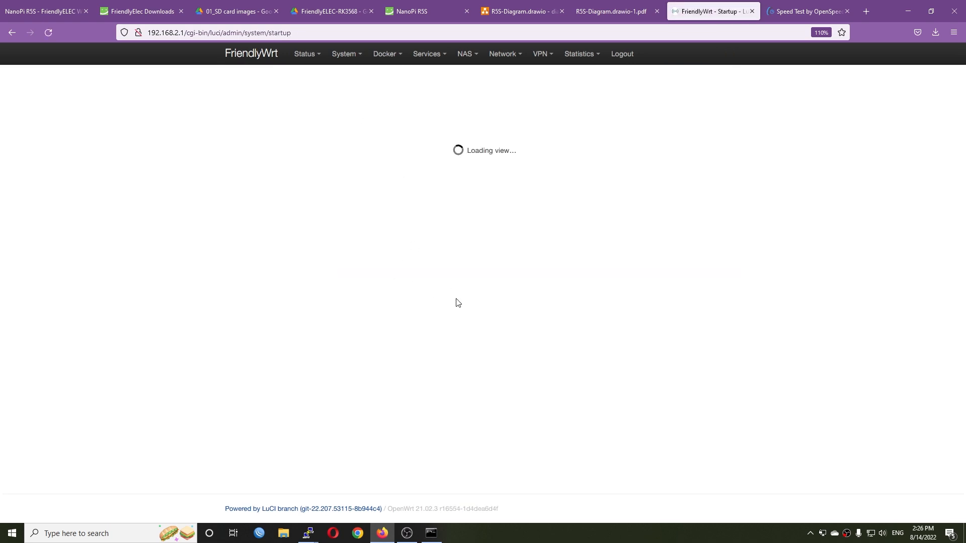
scroll(471, 308, "down", 15)
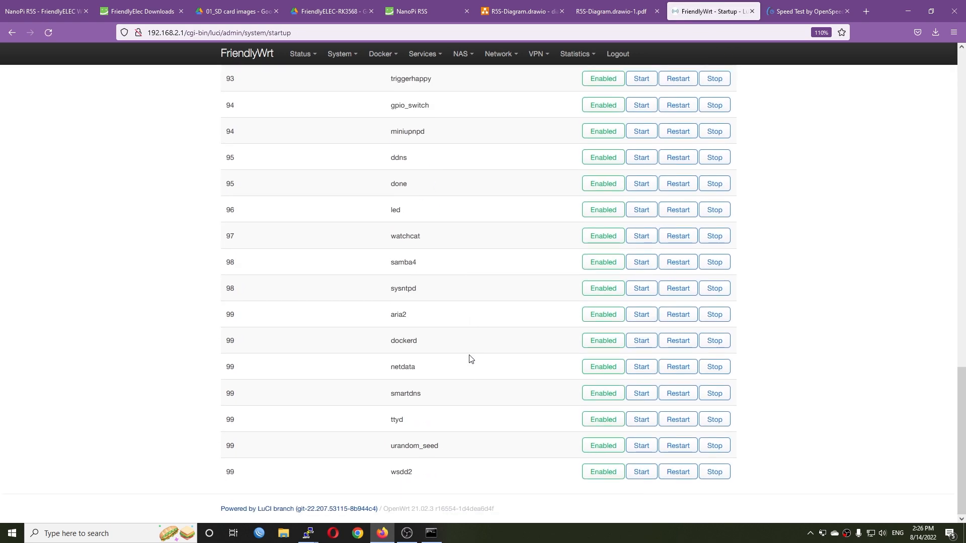
key("ctrl+f")
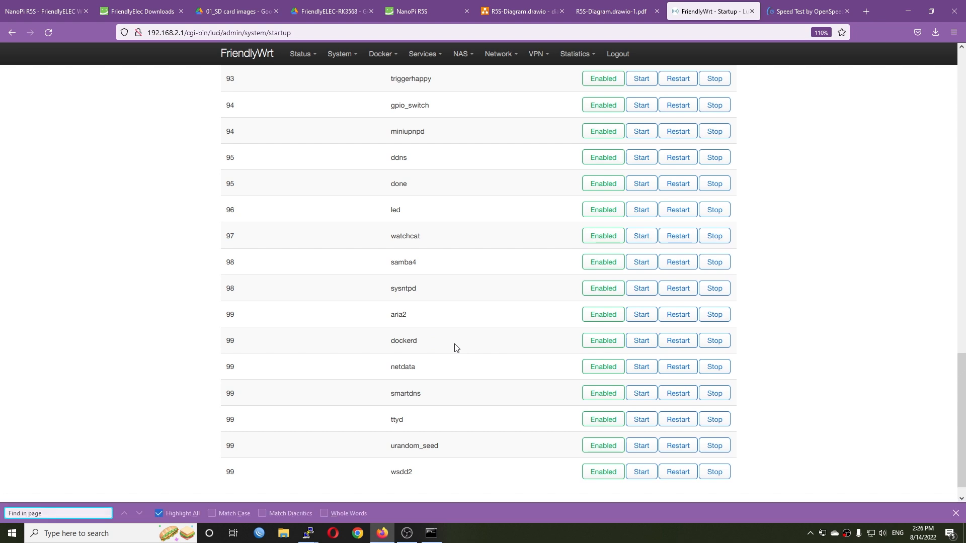
type("httpd")
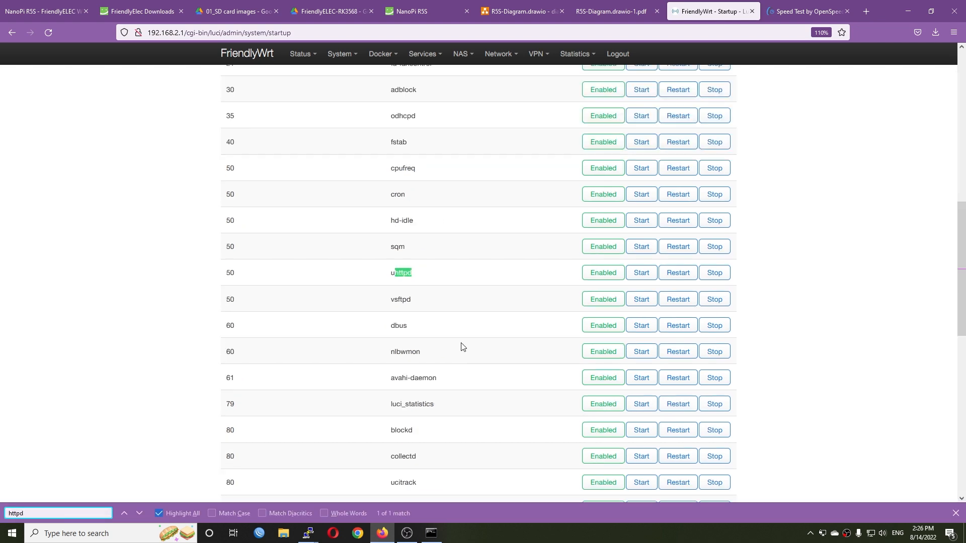
left_click(641, 272)
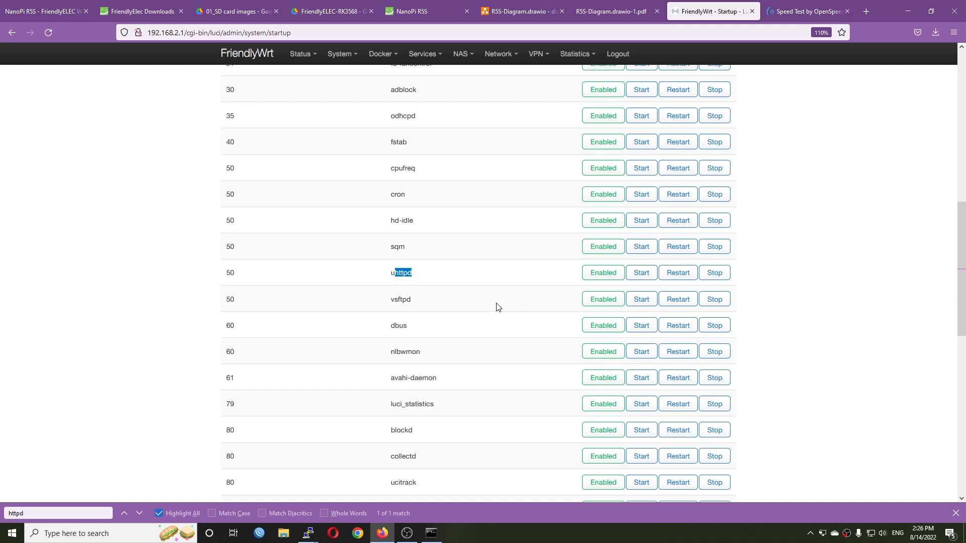
- Find network among the startup services, restart it, and reload the Startup page
scroll(461, 312, "down", 2)
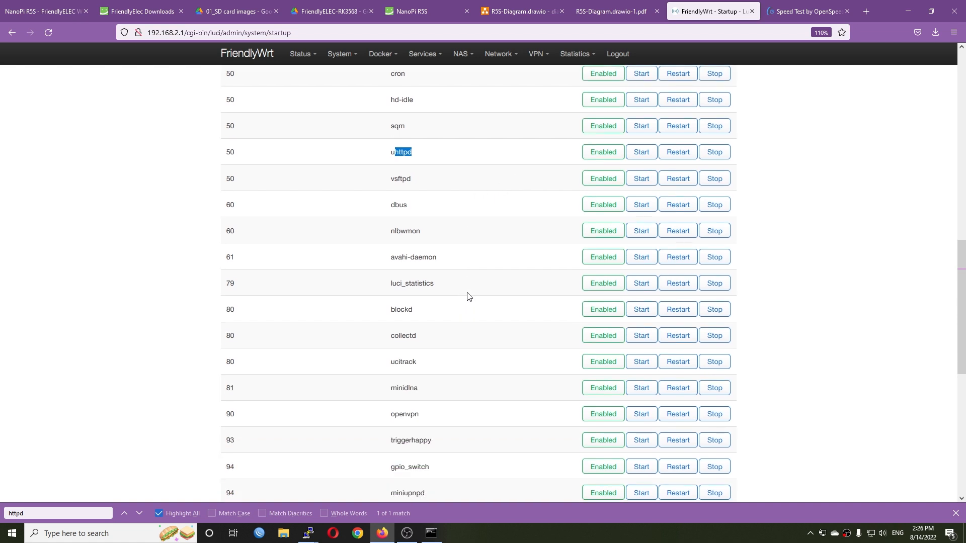
scroll(468, 296, "down", 6)
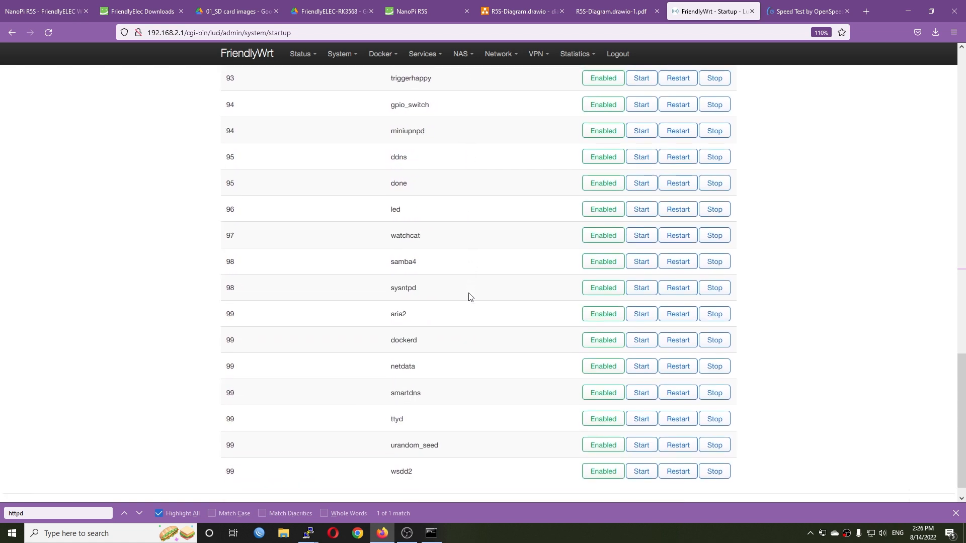
scroll(469, 297, "down", 1)
left_click(69, 509)
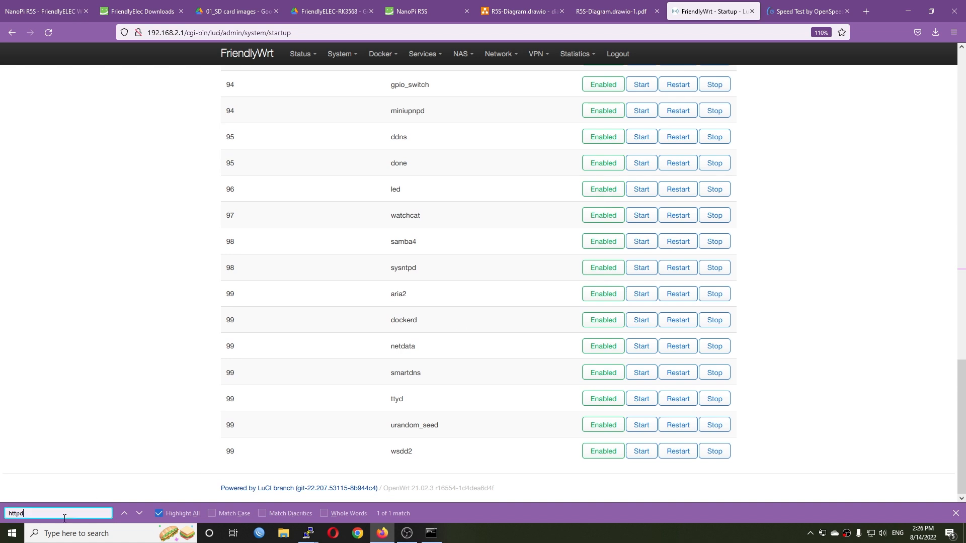
type("network")
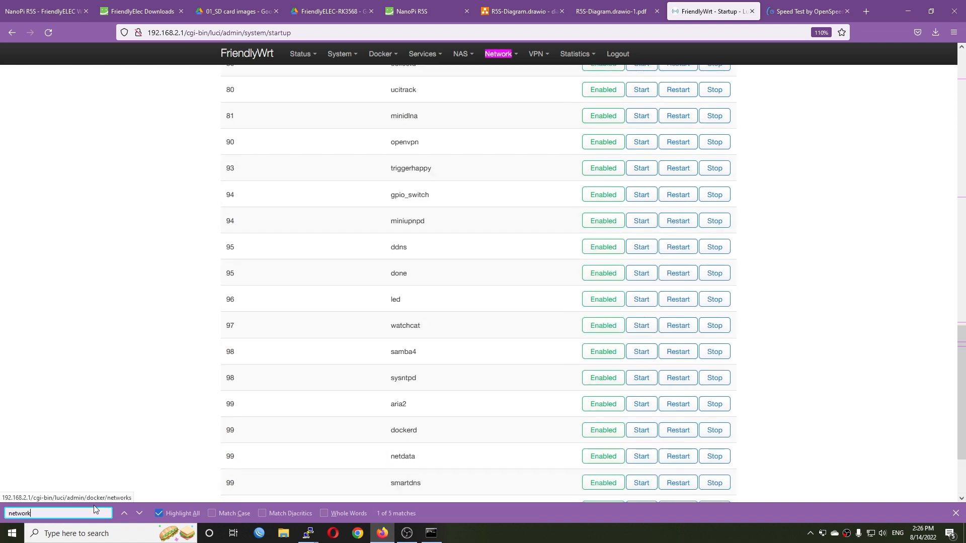
key("Return")
key("Return")
key("Return")
key("Return")
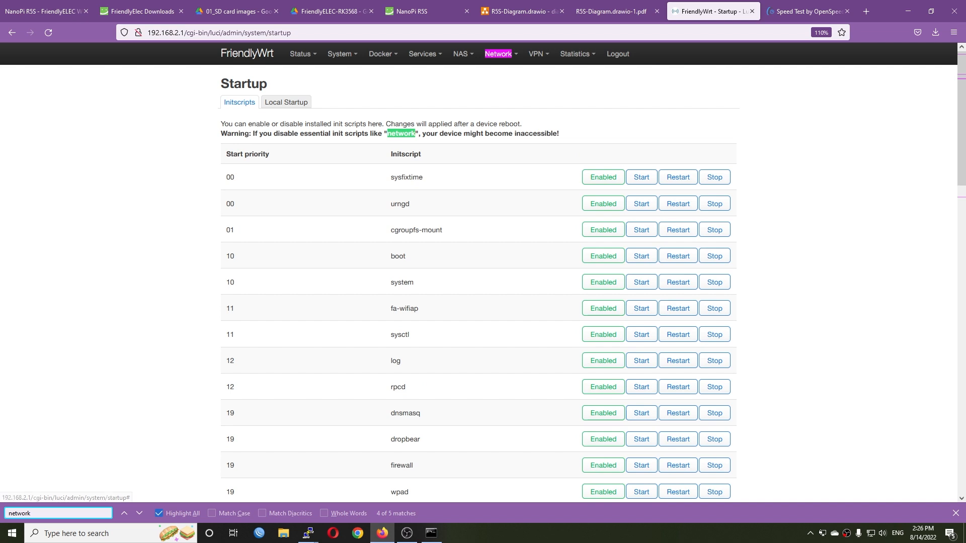
left_click(679, 275)
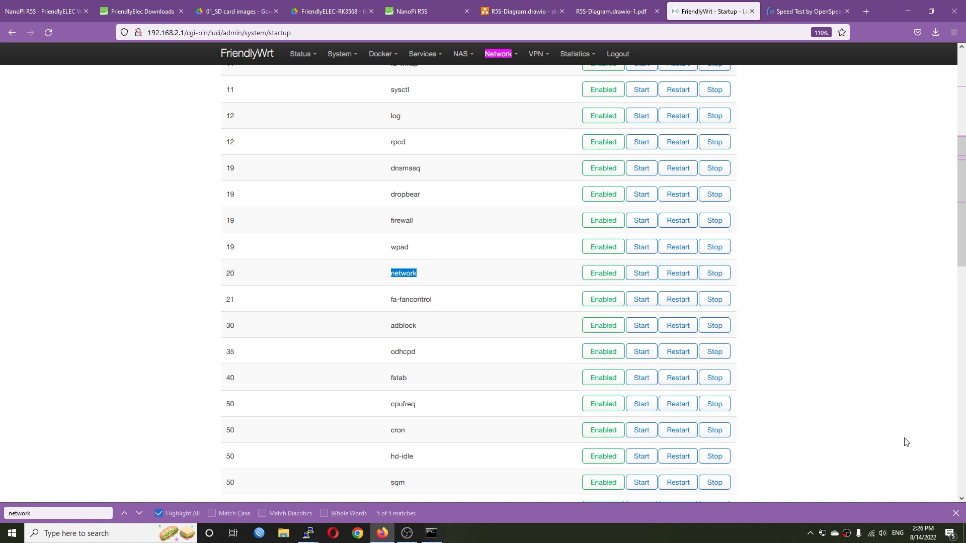
left_click(956, 513)
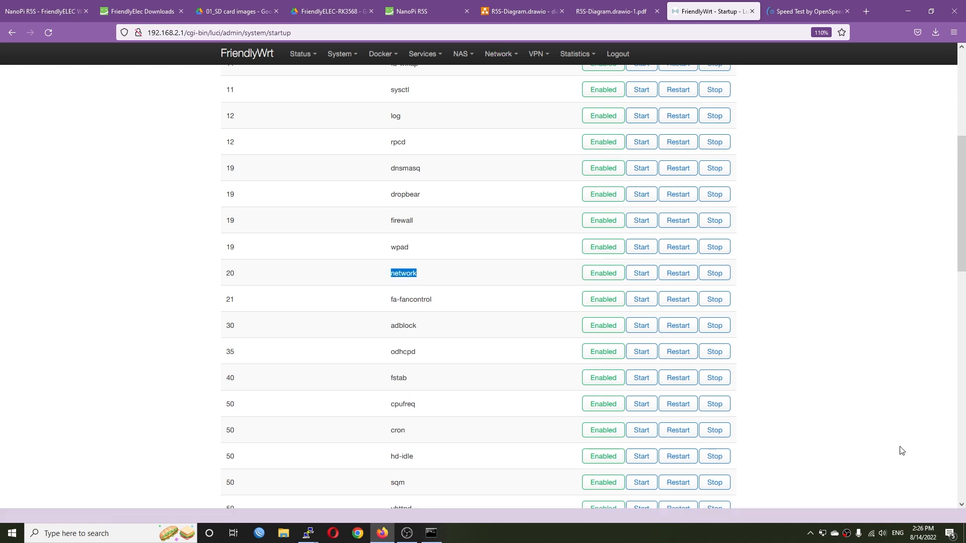
left_click(48, 32)
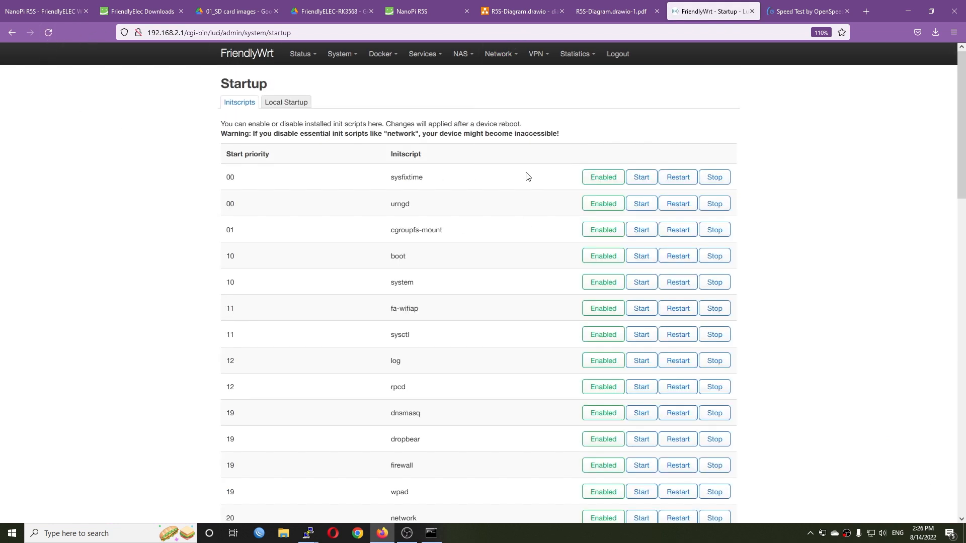
- Create a new network interface named wg with the WireGuard VPN protocol
mouse_move(498, 54)
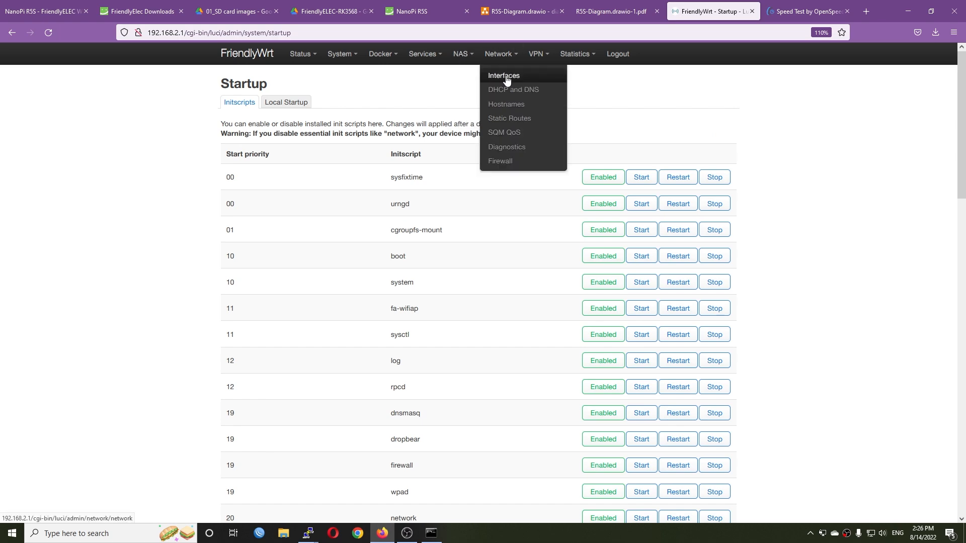
left_click(506, 75)
scroll(286, 453, "down", 3)
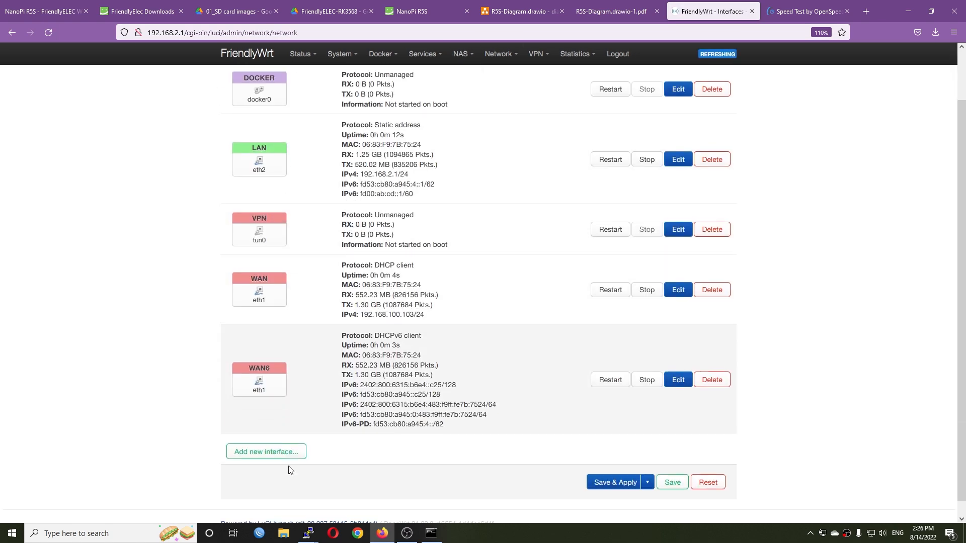
left_click(269, 439)
left_click(401, 141)
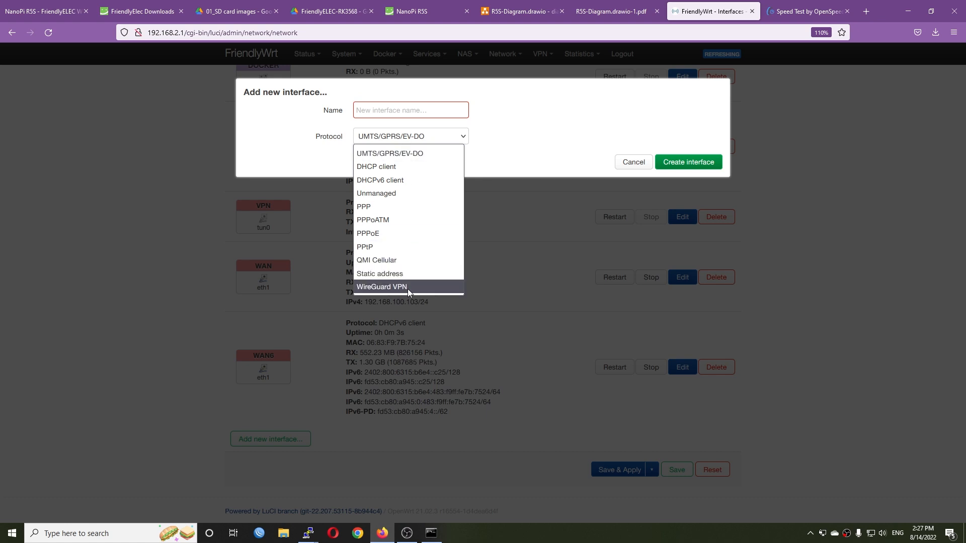
left_click(403, 108)
left_click(403, 110)
type("w")
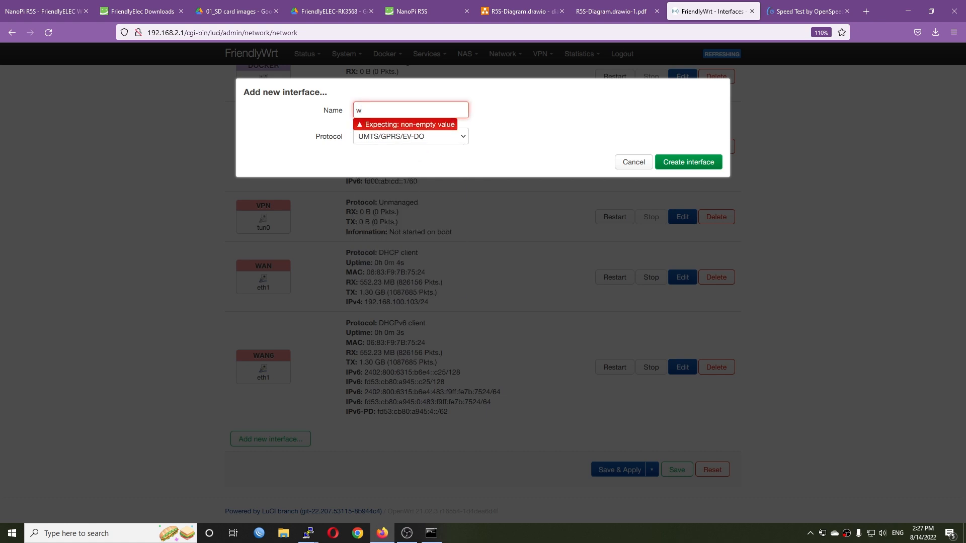
type("g")
left_click(387, 136)
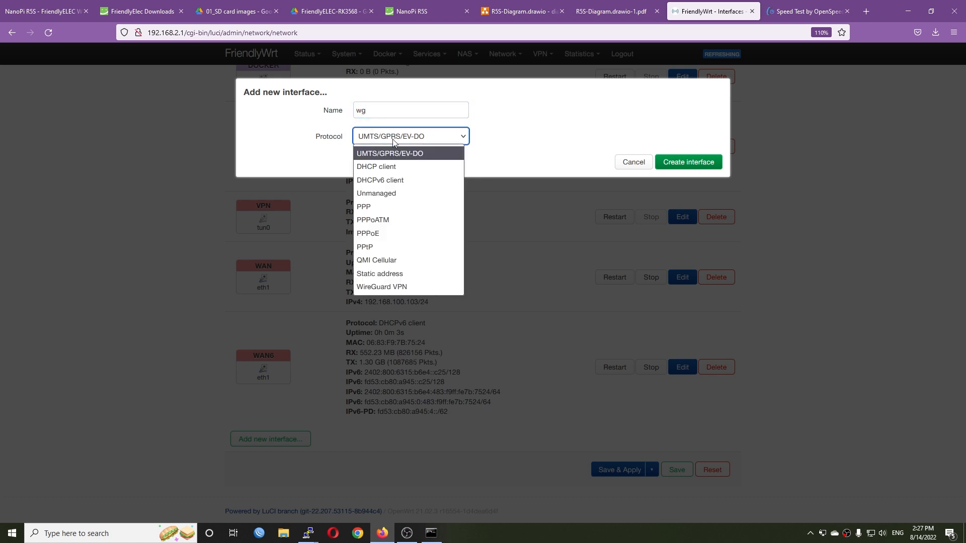
left_click(382, 288)
left_click(687, 161)
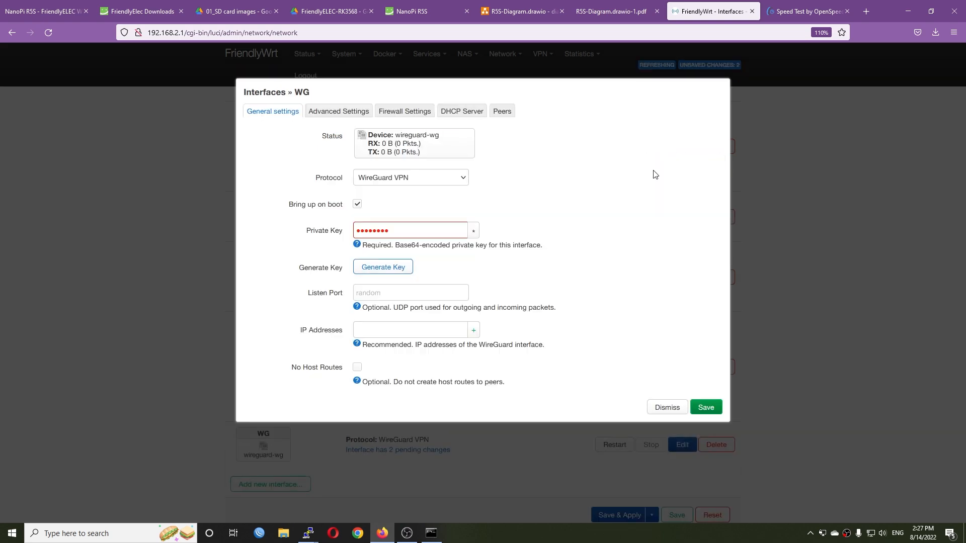
- Open wg.conf from the NanoPi R5S folder in Notepad and place its window beside the interface's private key and address fields
key("alt+Tab")
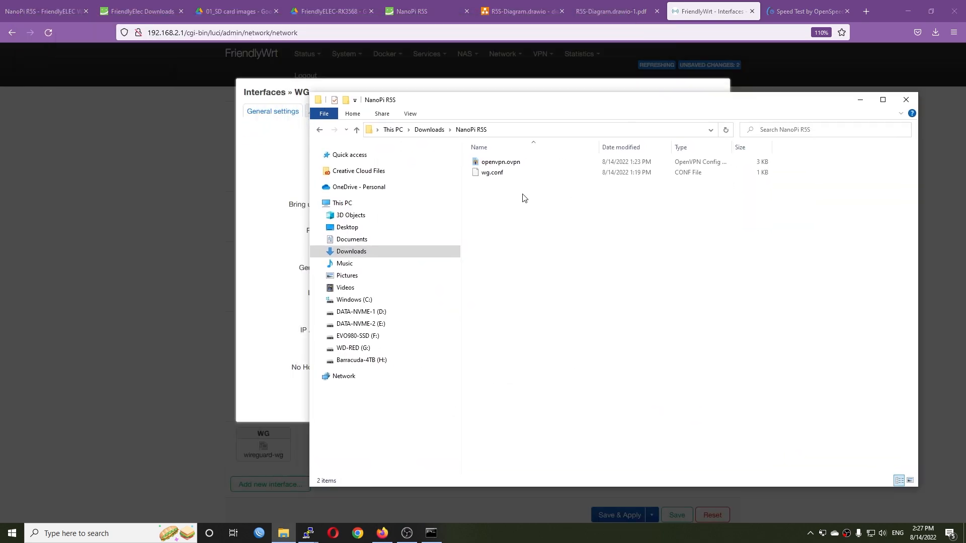
double_click(509, 173)
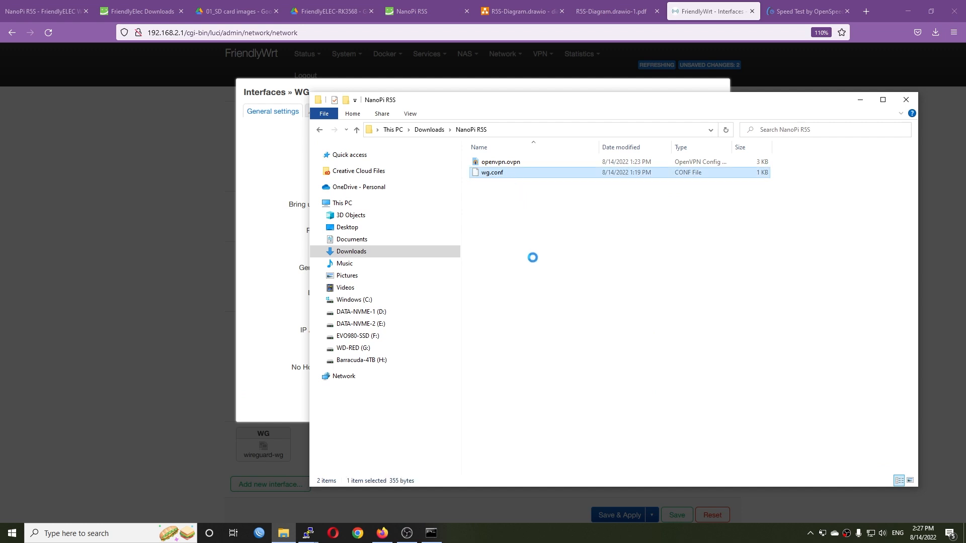
right_click(508, 173)
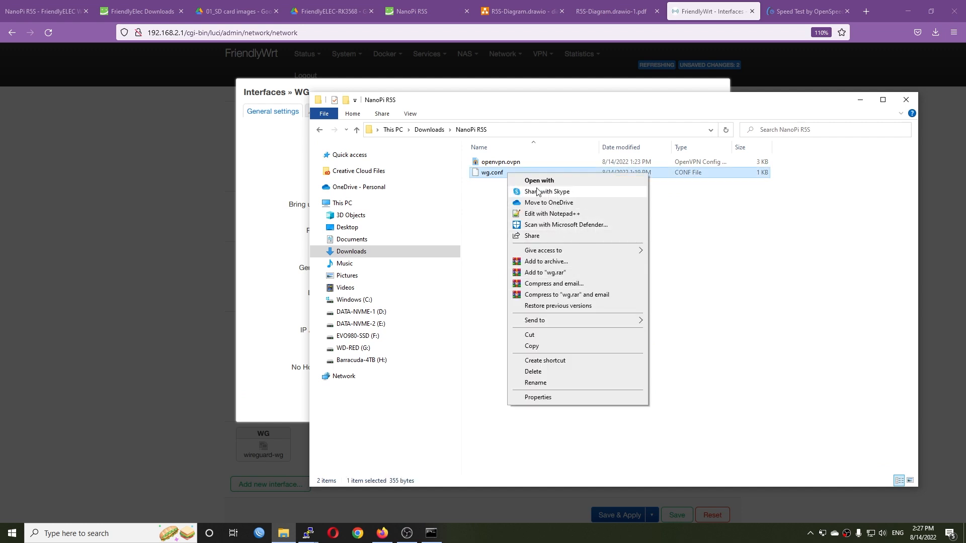
left_click(554, 180)
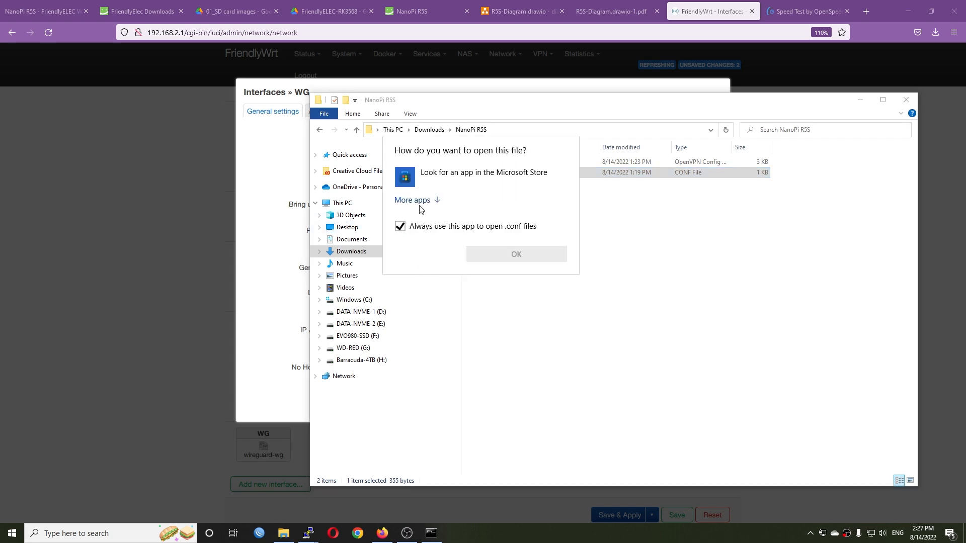
left_click(424, 203)
scroll(468, 282, "down", 3)
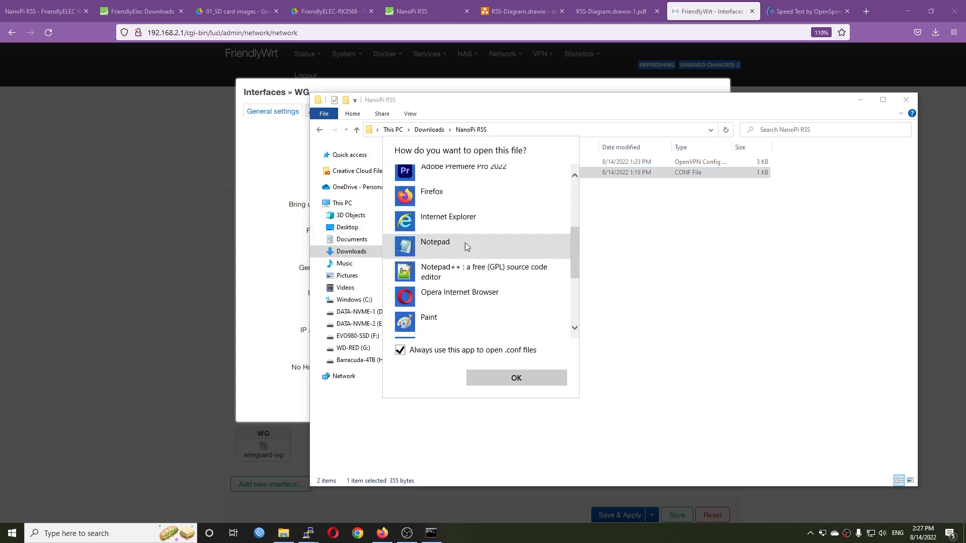
double_click(466, 246)
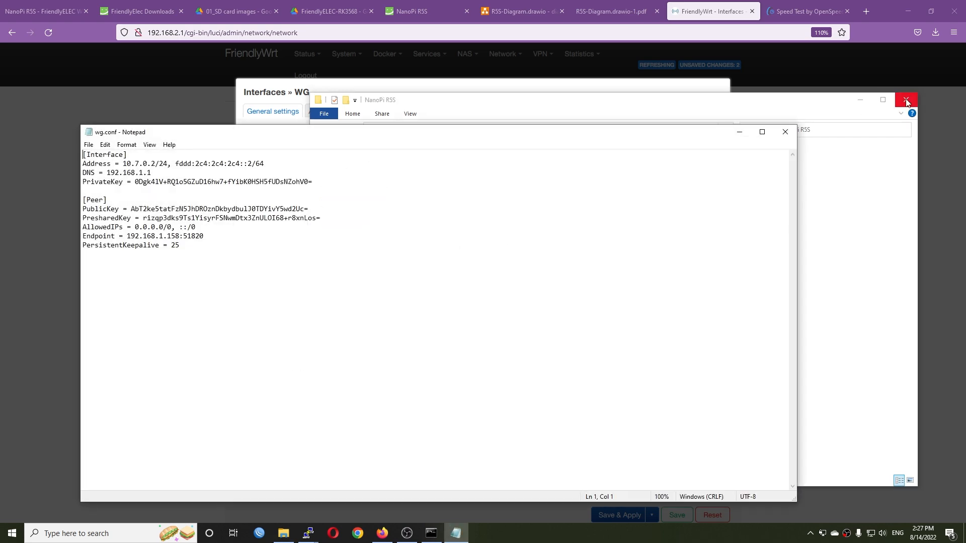
left_click(906, 99)
left_click_drag(296, 136, 692, 165)
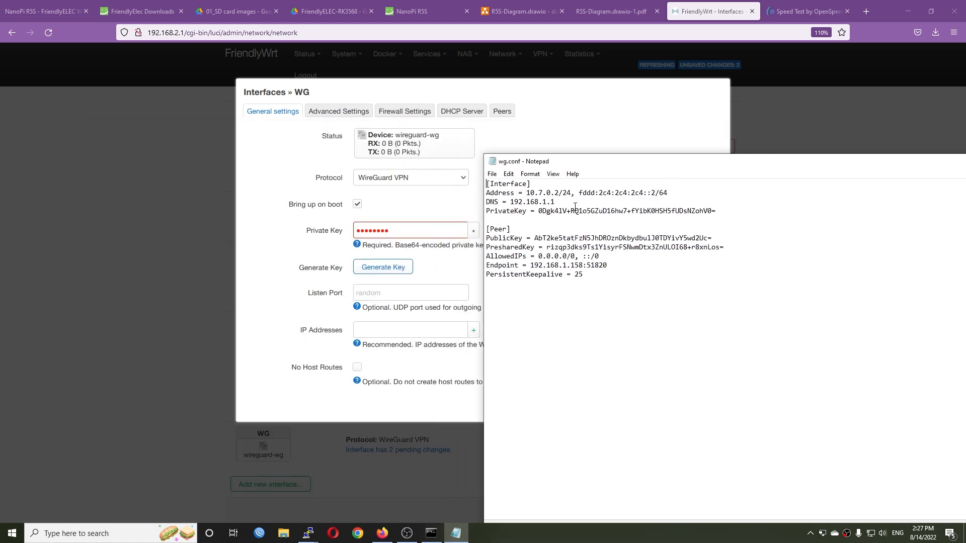
- Replace the WG interface's private key with the private key copied from wg.conf
left_click_drag(718, 211, 538, 212)
double_click(393, 231)
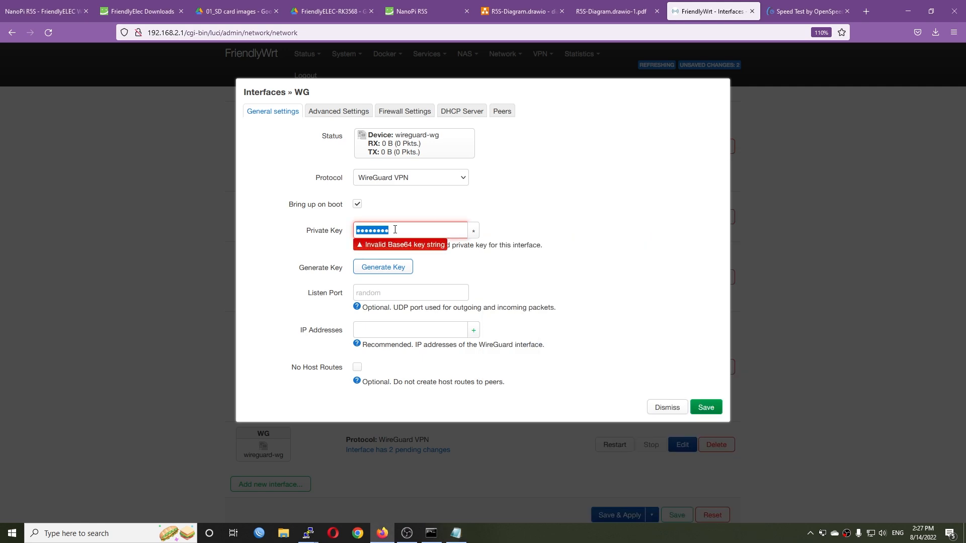
key("ctrl+v")
- Add the IP addresses 10.7.0.2/24 and fddd:2c4:2c4:2c4::2/64 from wg.conf to the WG interface
key("alt+Tab")
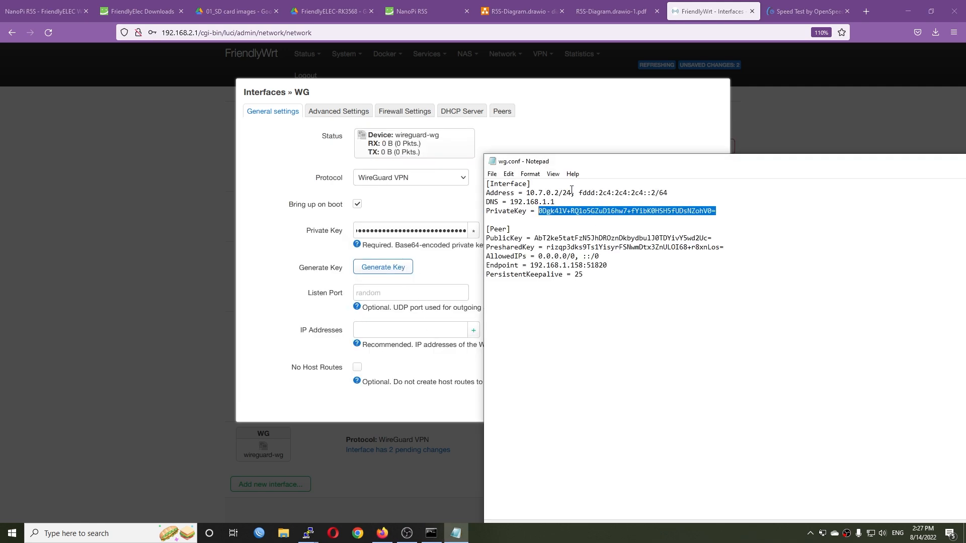
left_click_drag(571, 191, 527, 191)
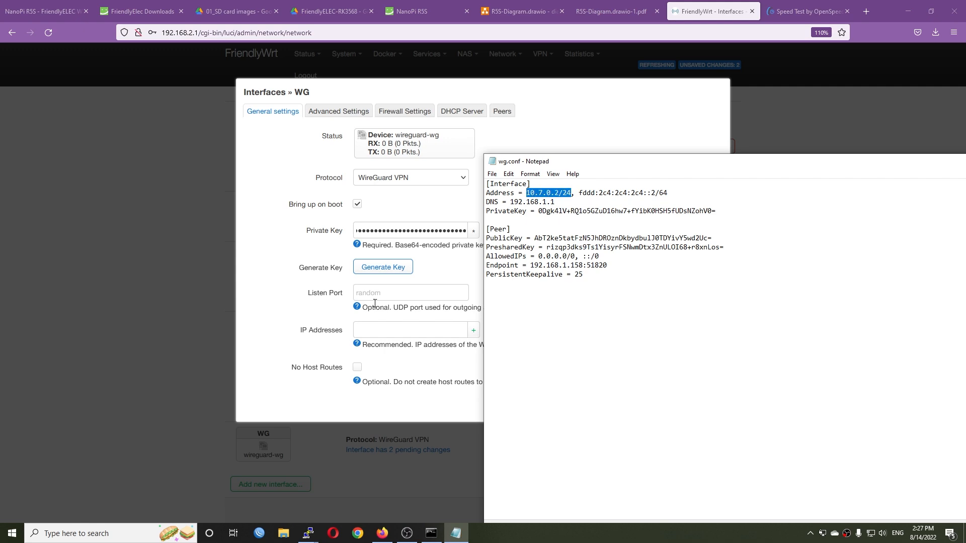
left_click(388, 330)
key("ctrl+v")
left_click(473, 330)
key("alt+Tab")
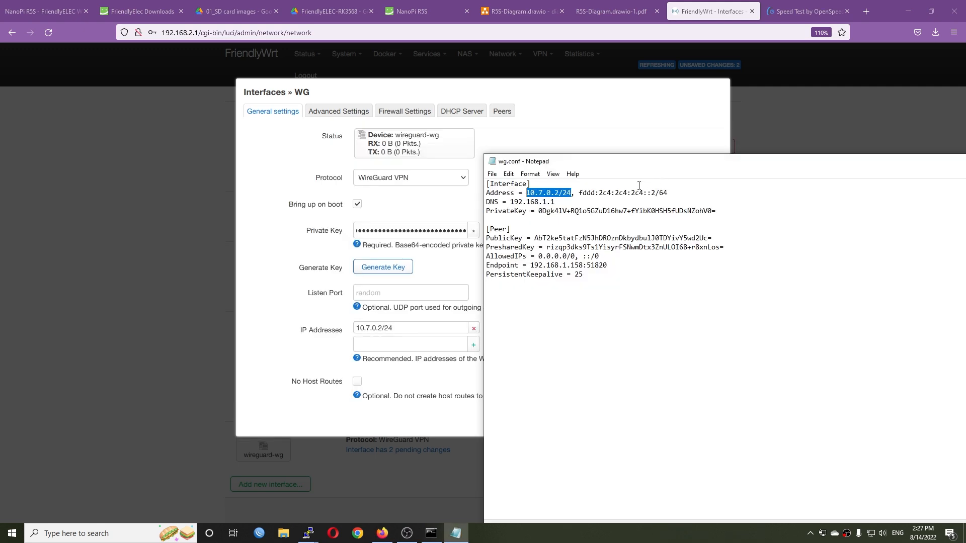
left_click_drag(668, 193, 580, 195)
left_click(422, 342)
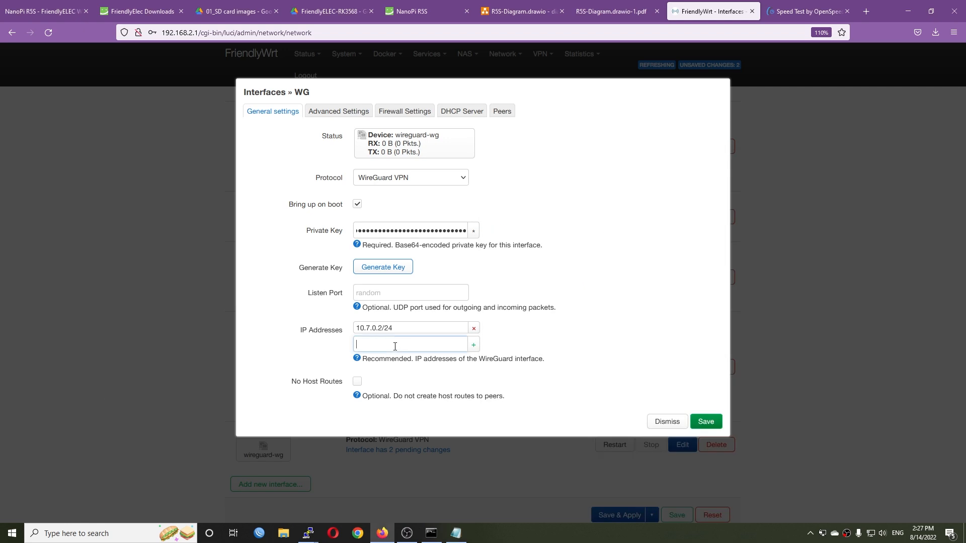
key("ctrl+v")
left_click(473, 345)
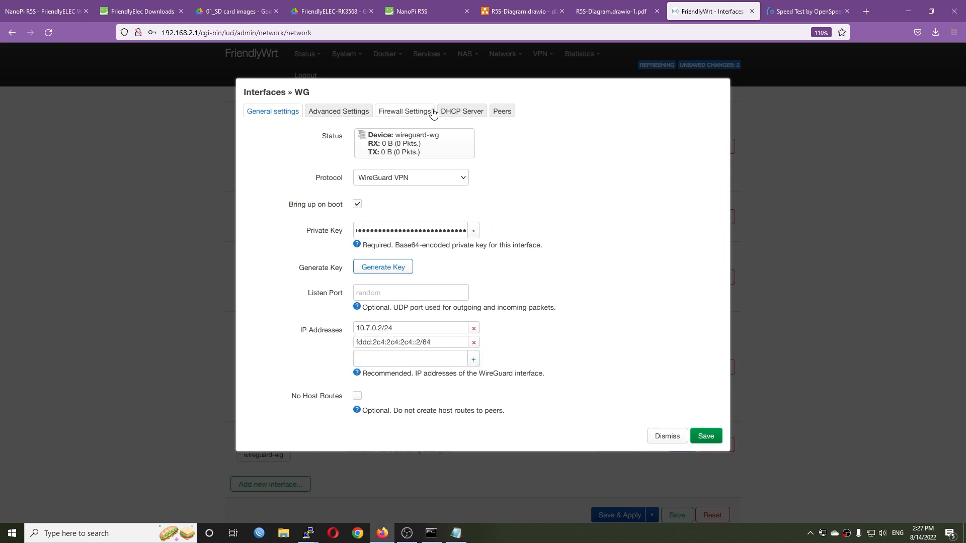
- Assign the WG interface to the wan firewall zone
left_click(407, 111)
left_click(413, 137)
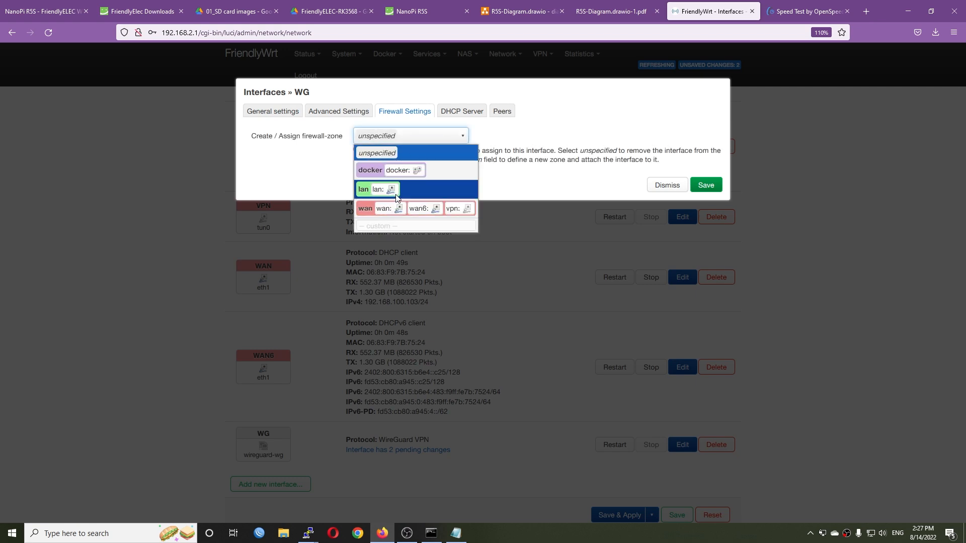
left_click(405, 209)
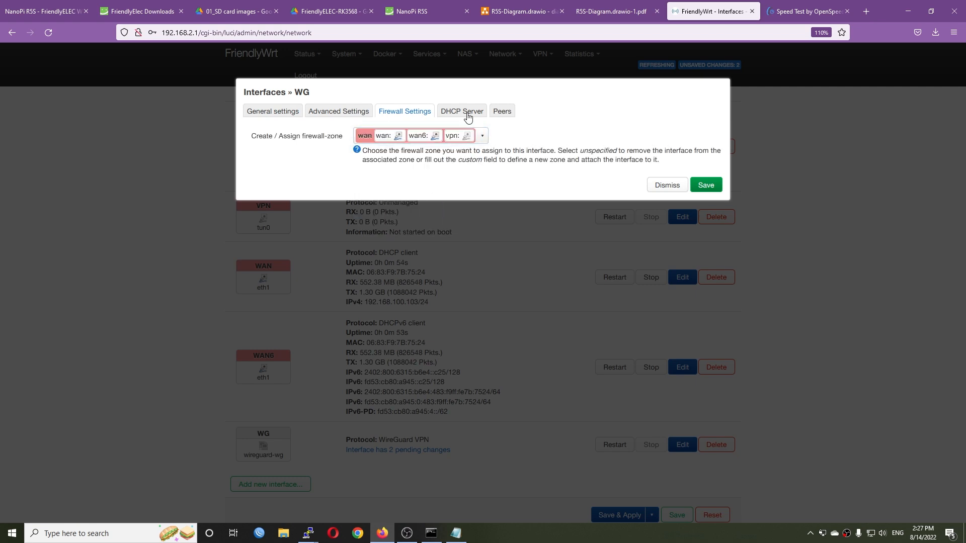
- Add a peer to the WG interface, decline the saved-login update, and fill in the peer's public key from wg.conf
left_click(501, 112)
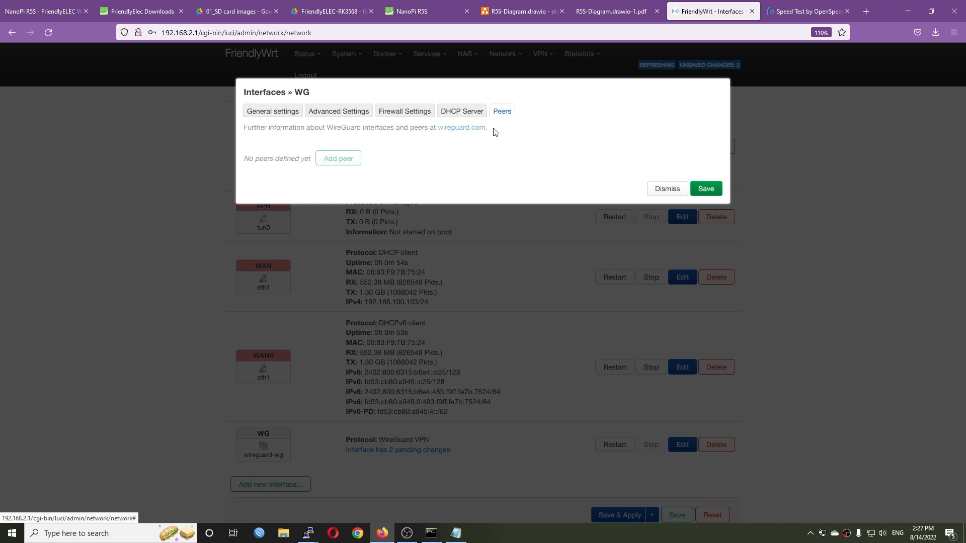
left_click(339, 160)
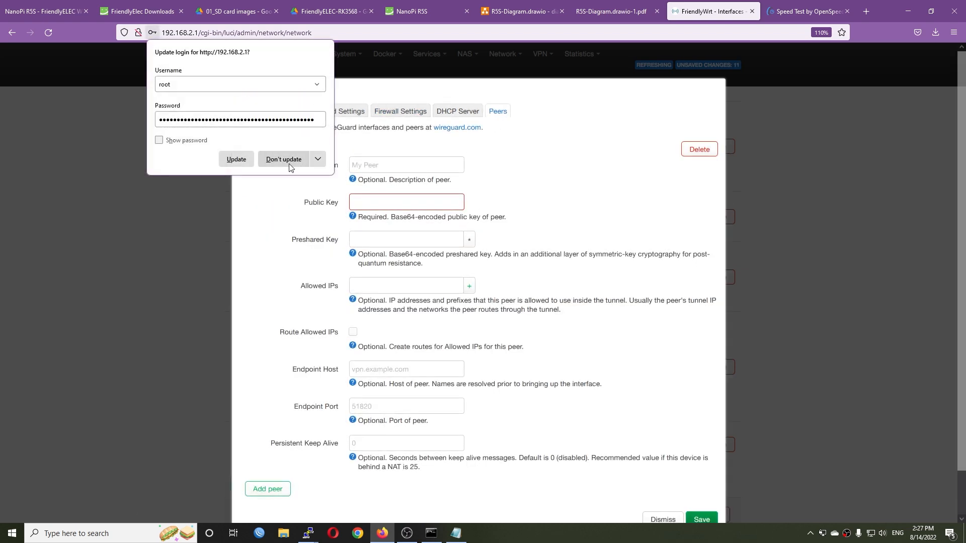
left_click(276, 160)
key("alt+Tab")
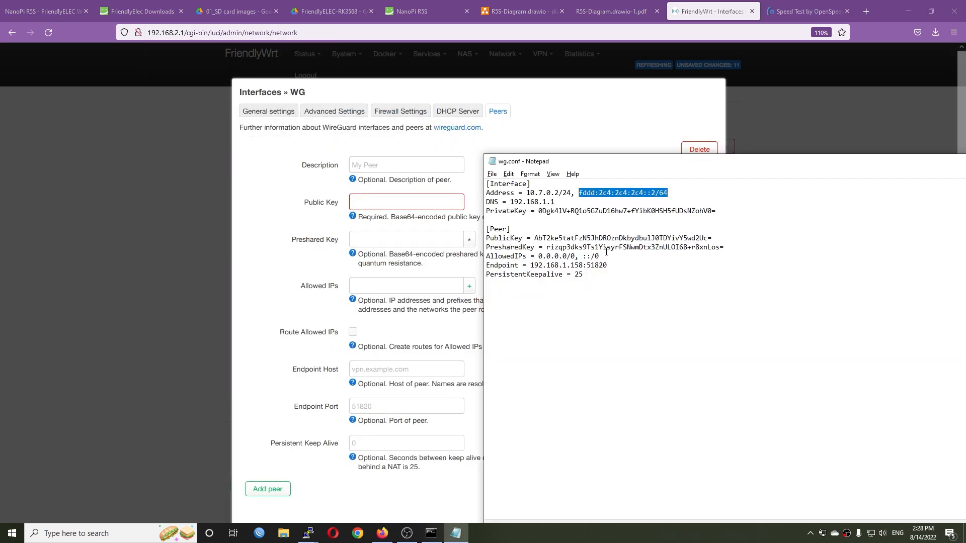
left_click_drag(720, 235, 535, 239)
key("ctrl+c")
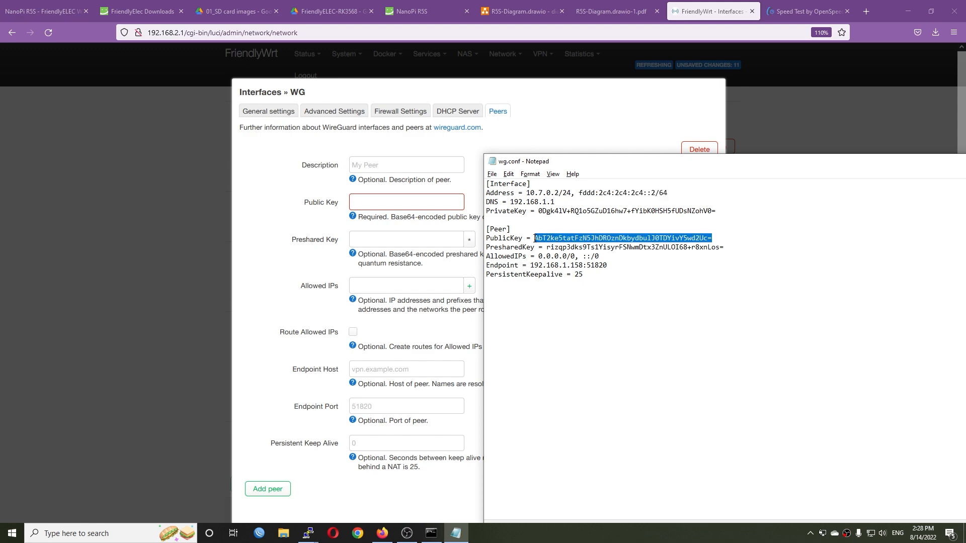
left_click(414, 211)
key("ctrl+v")
- Fill in the WG peer's preshared key with the preshared key from wg.conf
key("alt+Tab")
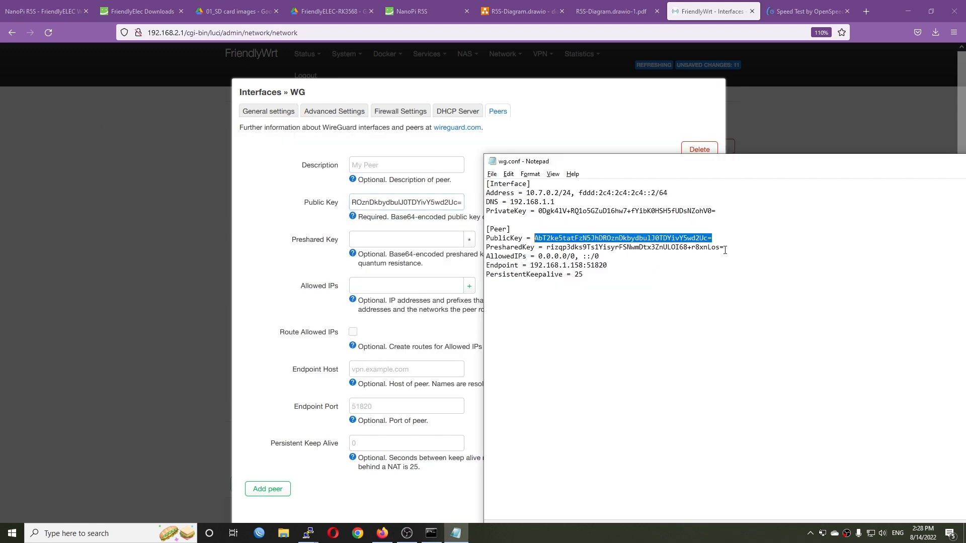
left_click_drag(725, 247, 551, 252)
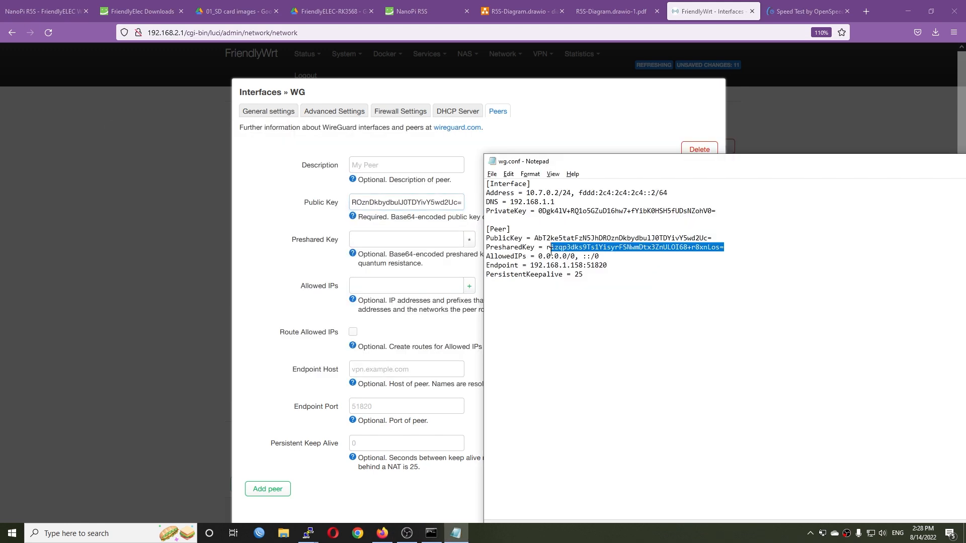
left_click(416, 237)
key("ctrl+v")
- Add 0.0.0.0/0 and ::/0 from wg.conf to the peer's allowed IPs
key("alt+Tab")
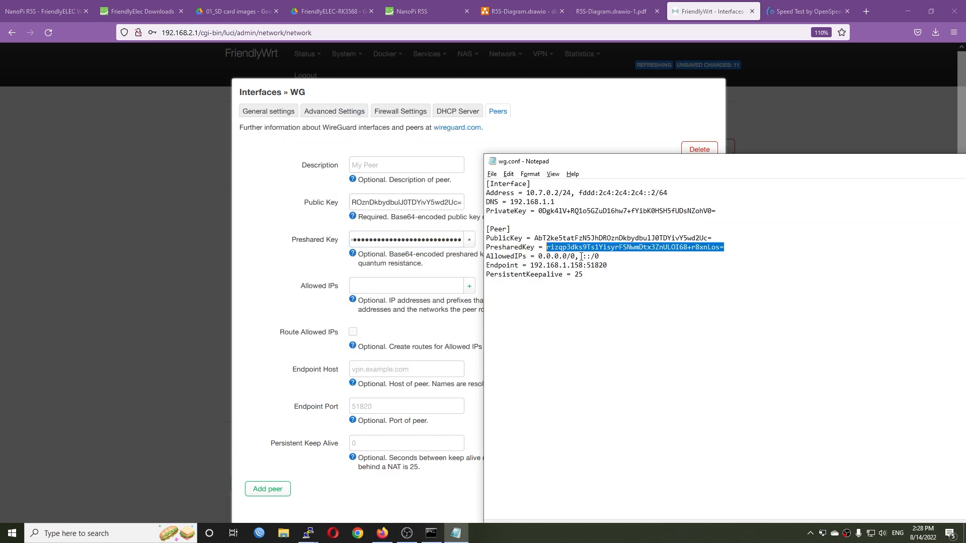
left_click_drag(576, 257, 540, 258)
key("ctrl+c")
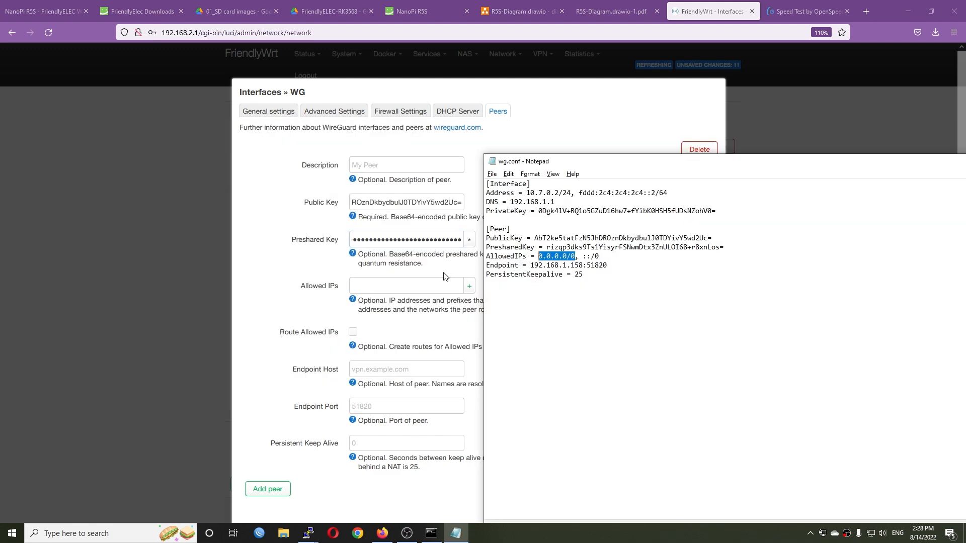
left_click(403, 284)
key("ctrl+v")
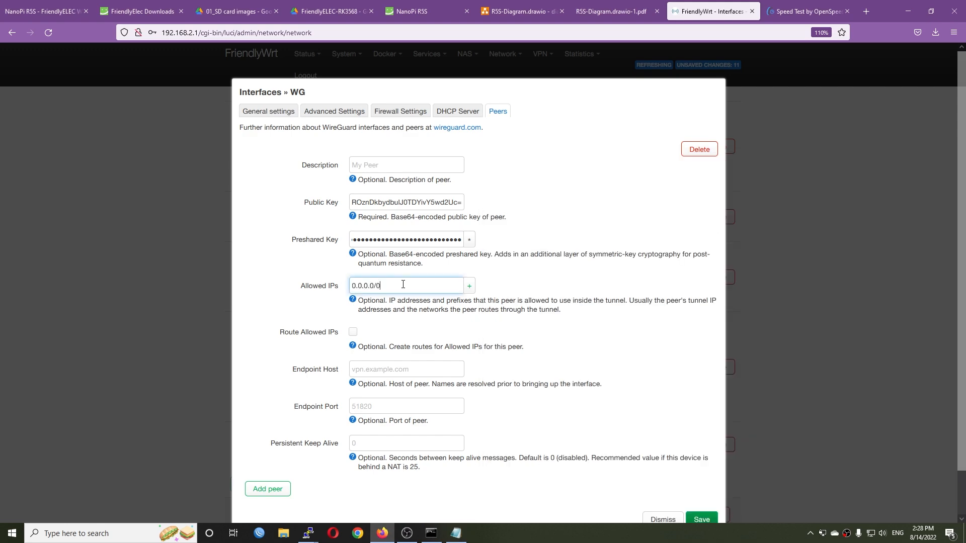
left_click(469, 285)
key("alt+Tab")
left_click_drag(600, 257, 584, 257)
key("ctrl+c")
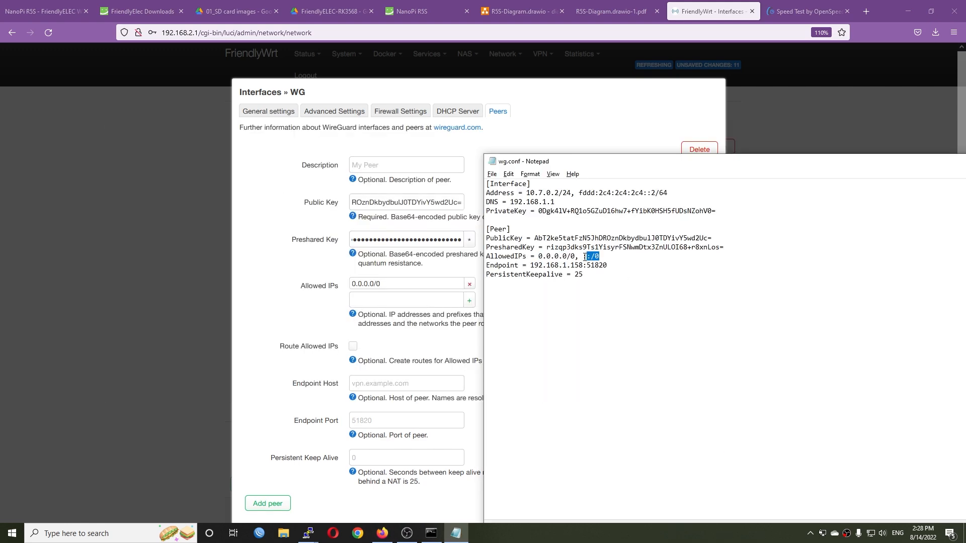
left_click(422, 300)
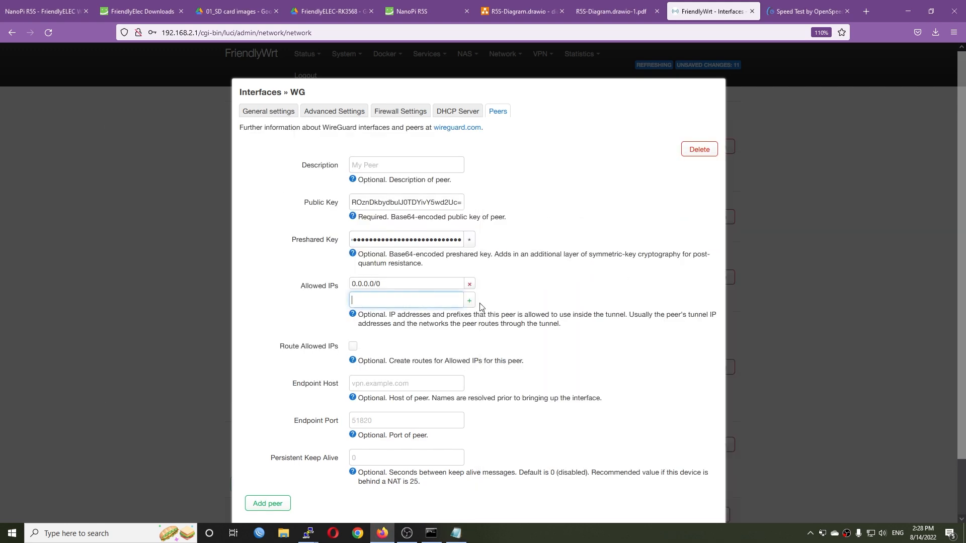
key("ctrl+v")
left_click(469, 301)
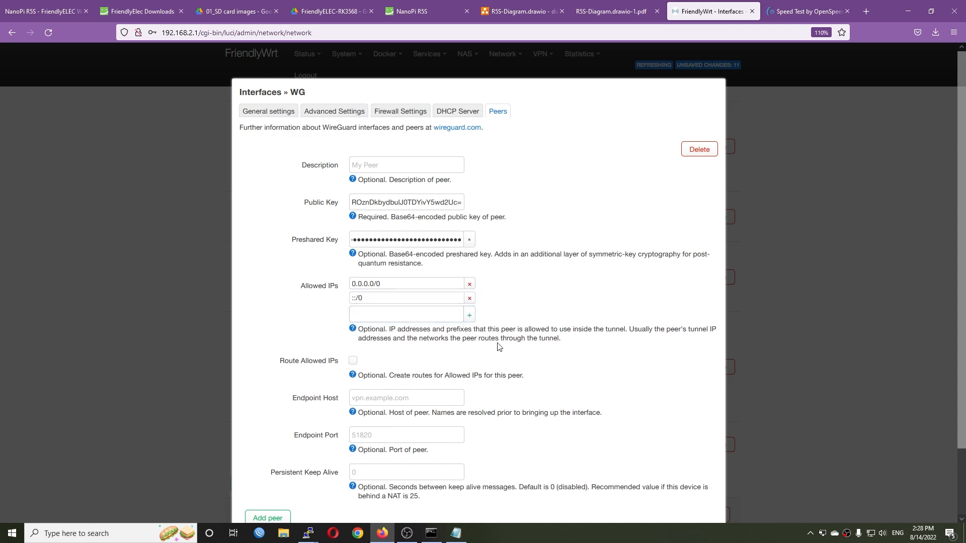
- Enable routing of the allowed IPs and set the peer's endpoint host to 192.168.1.158 and endpoint port to 51820
left_click(353, 361)
key("alt+Tab")
left_click_drag(618, 265, 531, 266)
key("ctrl+c")
left_click(383, 398)
key("ctrl+v")
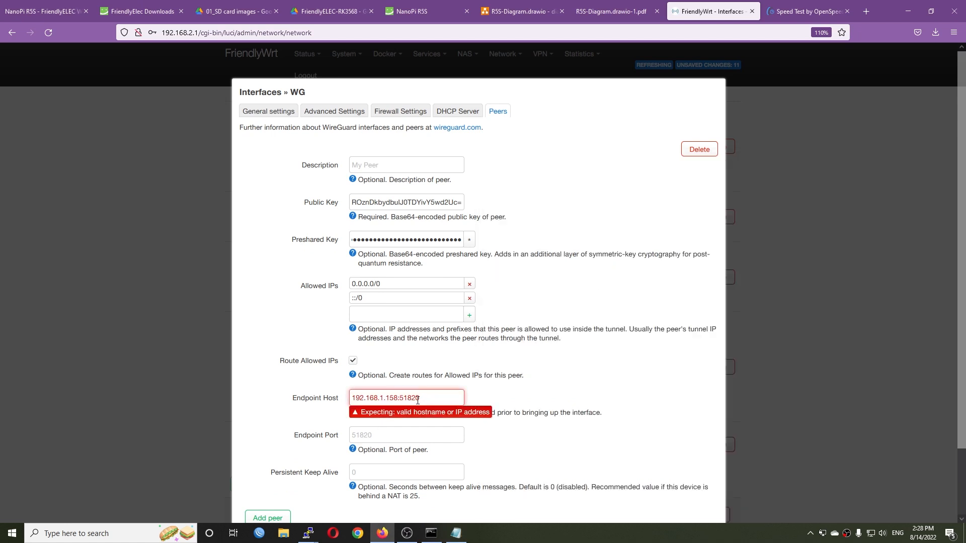
key("shift+Left")
key("shift+Left")
key("shift+Left")
key("shift+Left")
key("shift+Left")
key("BackSpace")
key("BackSpace")
left_click(410, 435)
type("51820")
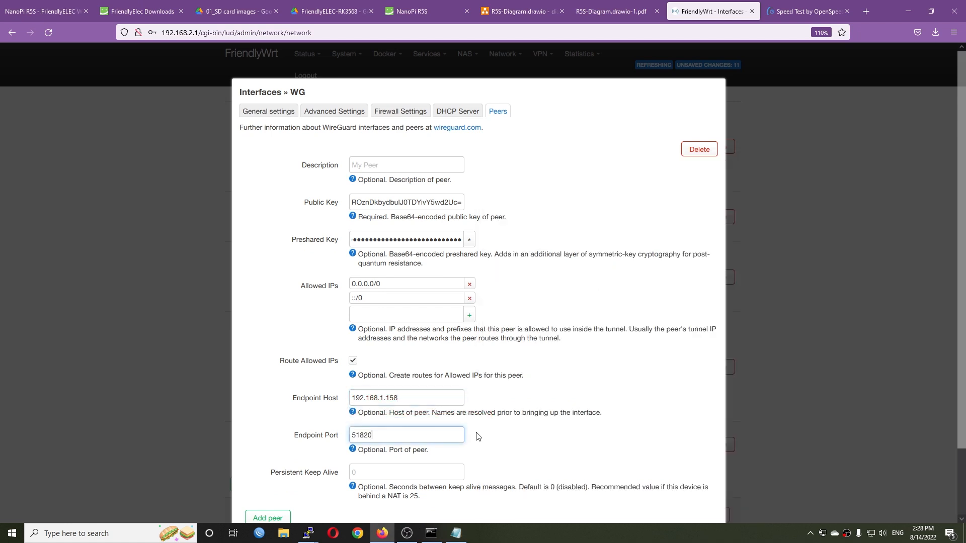
- Leave the peer's persistent keep alive empty, then save the WG interface and apply the pending configuration changes
scroll(549, 441, "down", 3)
left_click(428, 394)
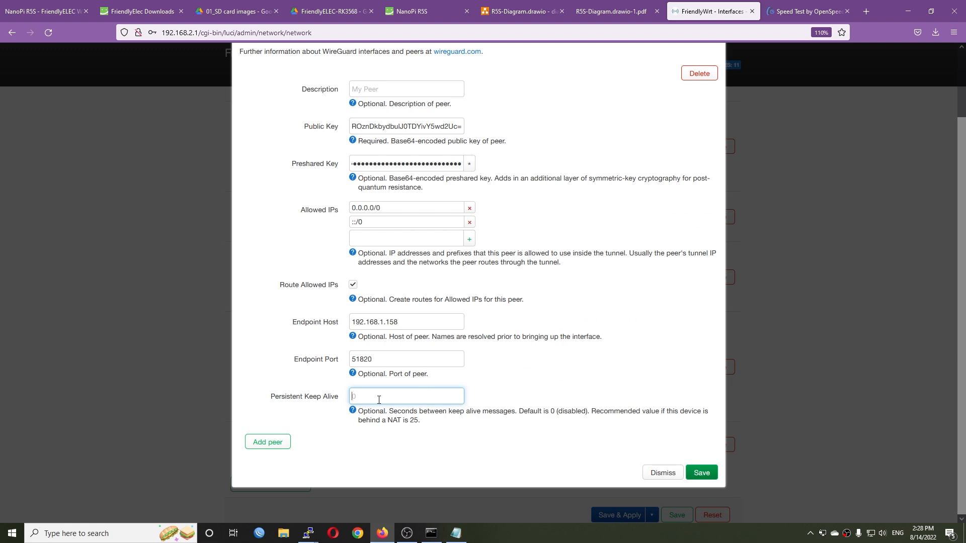
scroll(394, 429, "up", 2)
scroll(394, 429, "down", 2)
left_click(702, 473)
scroll(604, 421, "down", 2)
left_click(609, 470)
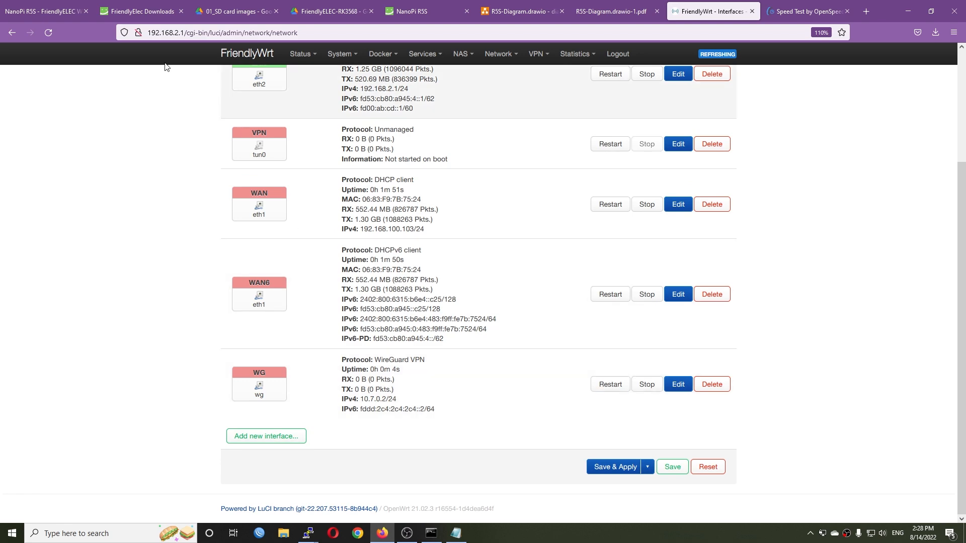
- Reload the interfaces page, log out of the router and log back in as root
left_click(48, 31)
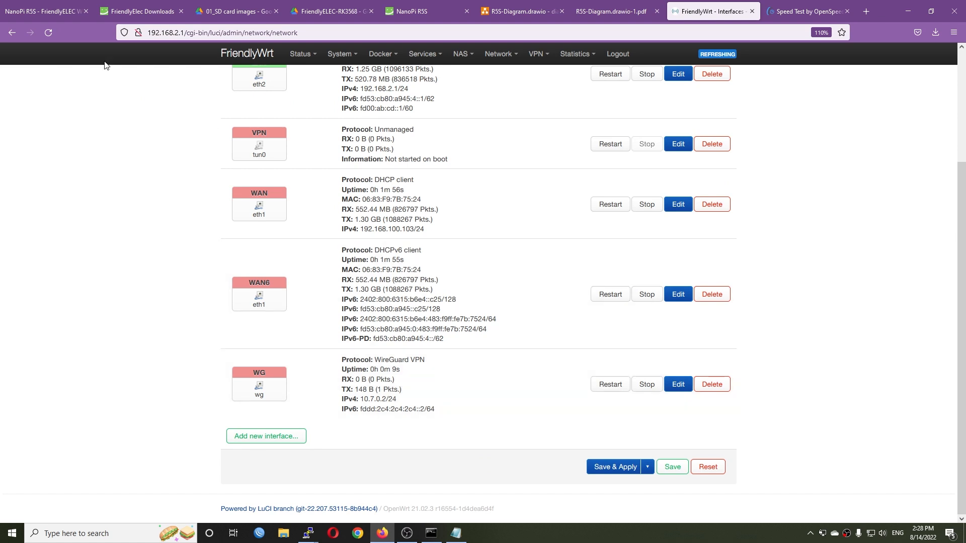
left_click(43, 33)
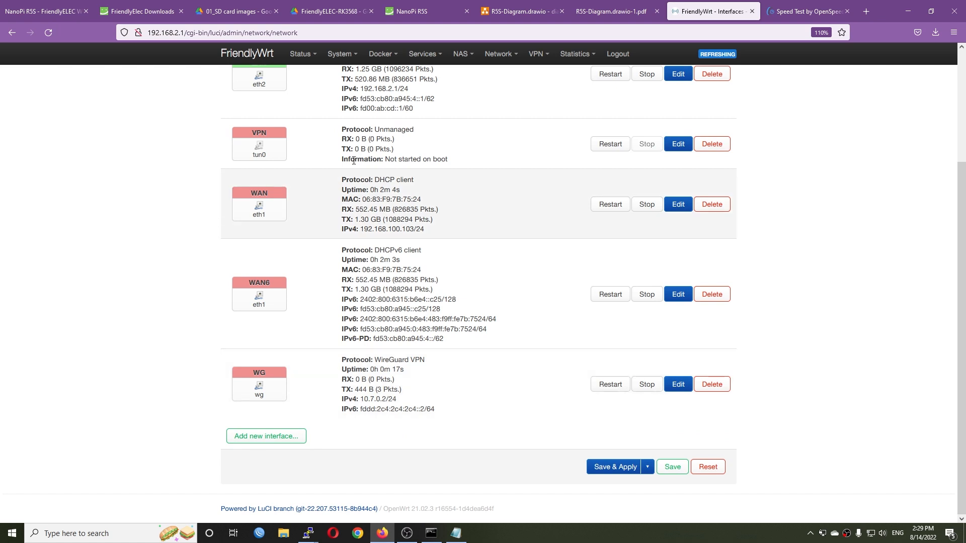
mouse_move(297, 56)
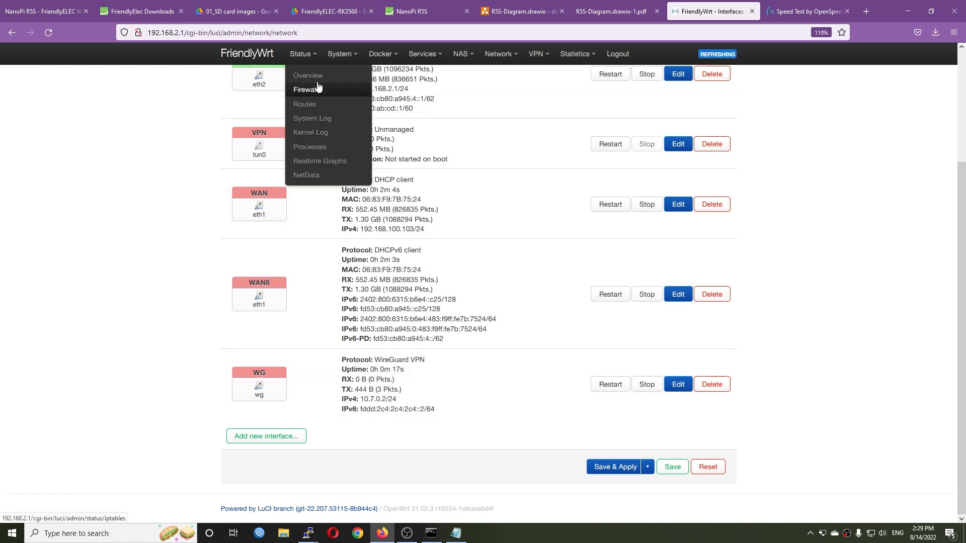
left_click(615, 57)
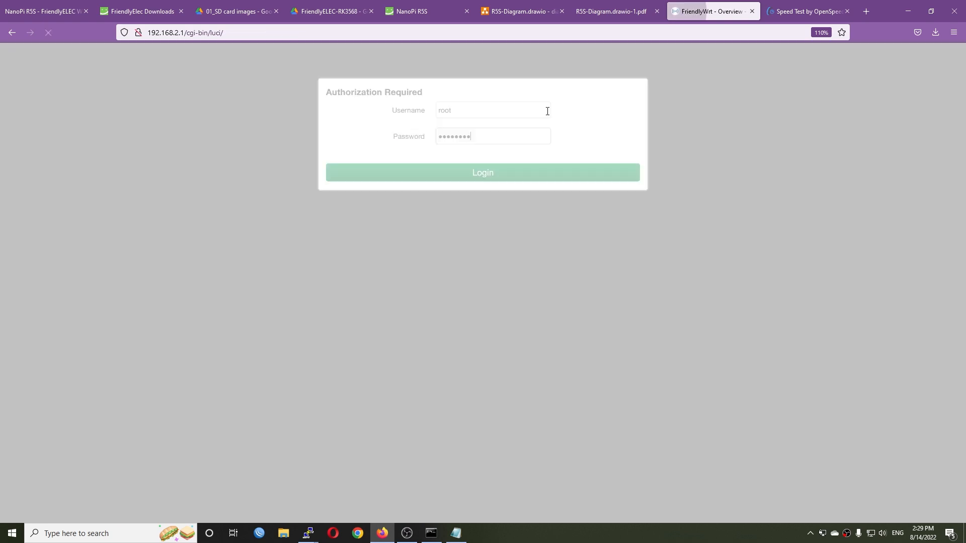
left_click(490, 172)
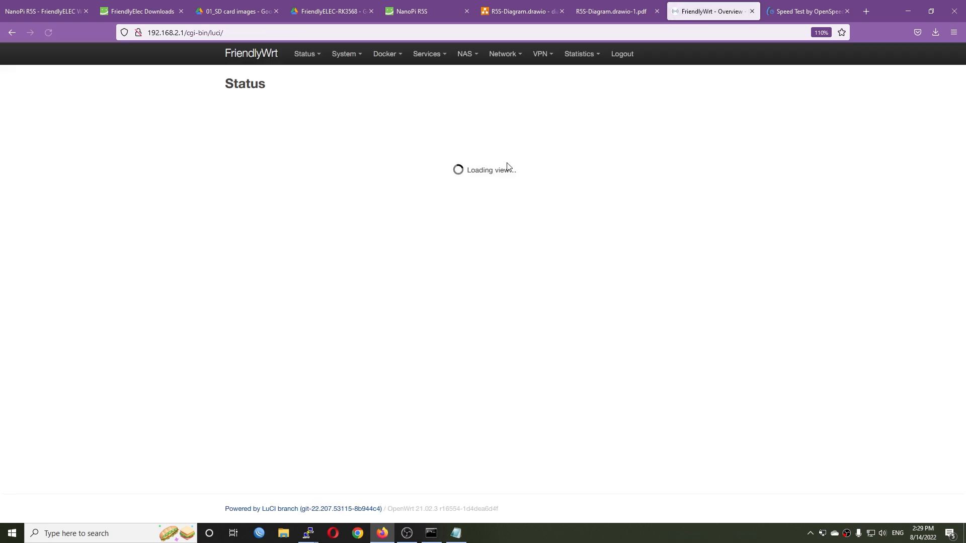
- Examine the WireGuard connection in the status overview, the WireGuard status page and the interface list
scroll(506, 341, "down", 5)
scroll(508, 341, "down", 1)
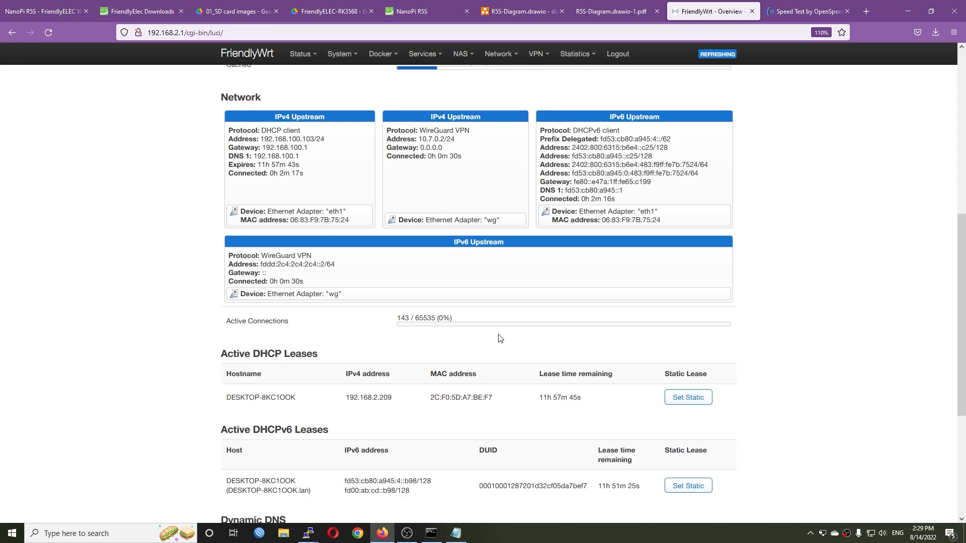
scroll(501, 338, "up", 5)
mouse_move(302, 56)
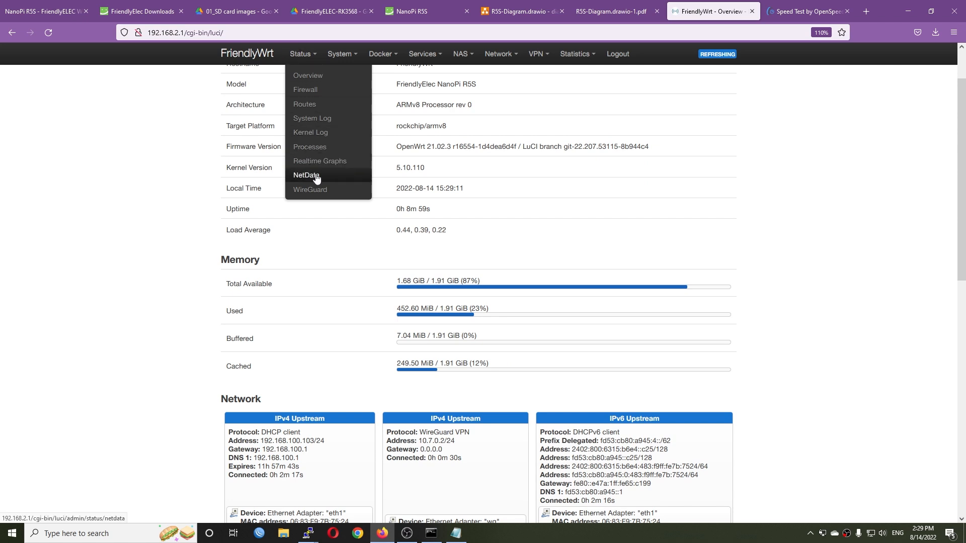
left_click(316, 195)
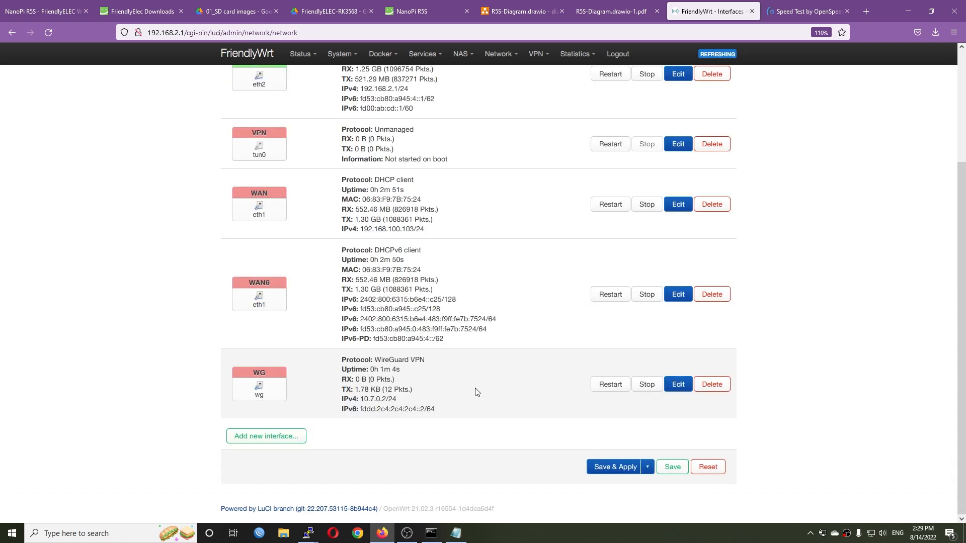
scroll(464, 388, "up", 3)
scroll(470, 384, "down", 3)
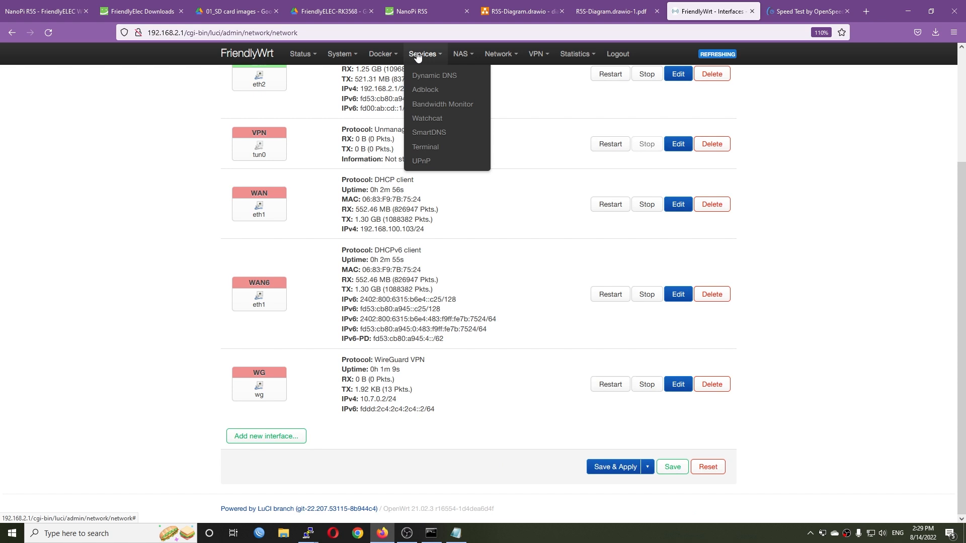
- Reboot the router from its system settings
mouse_move(357, 59)
left_click(363, 242)
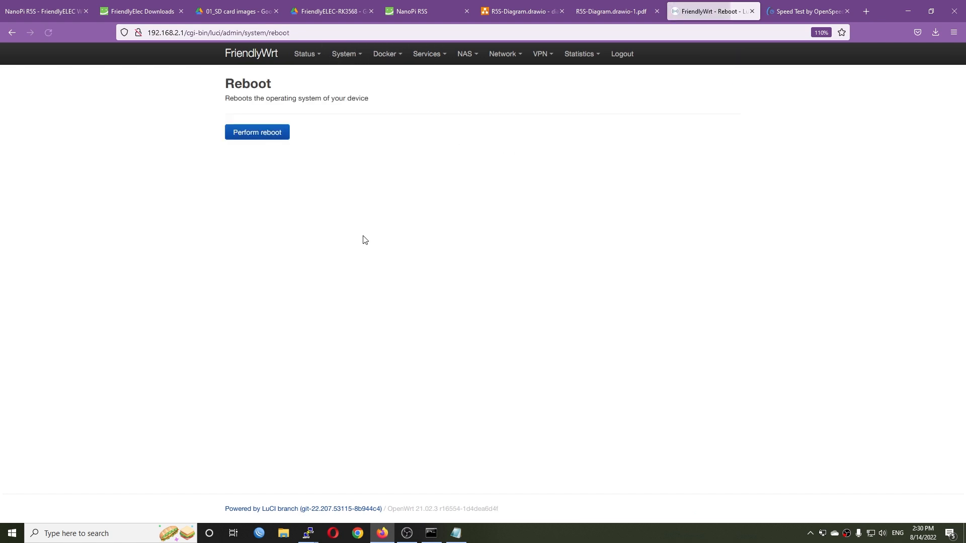
left_click(244, 132)
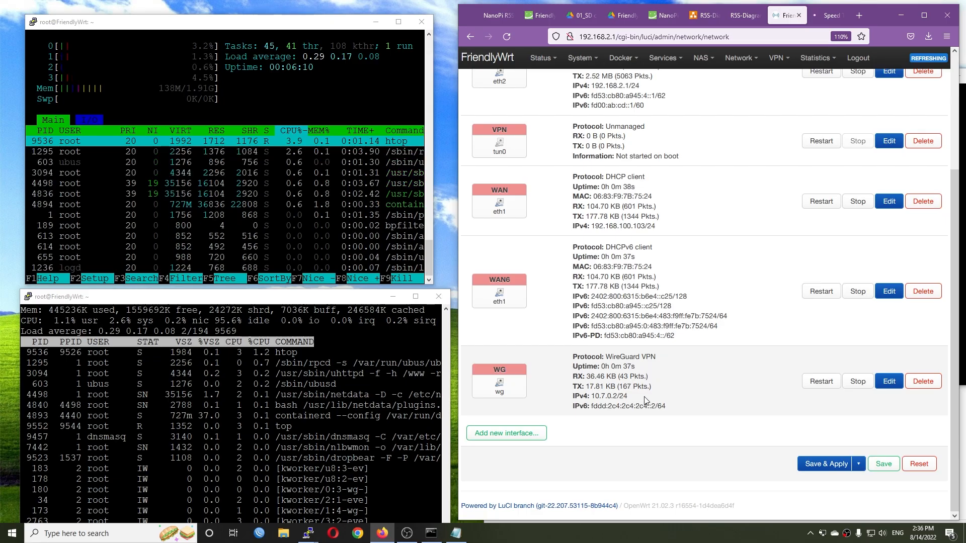
- Set the WG peer's persistent keep alive interval, save the interface and apply the change
left_click(886, 381)
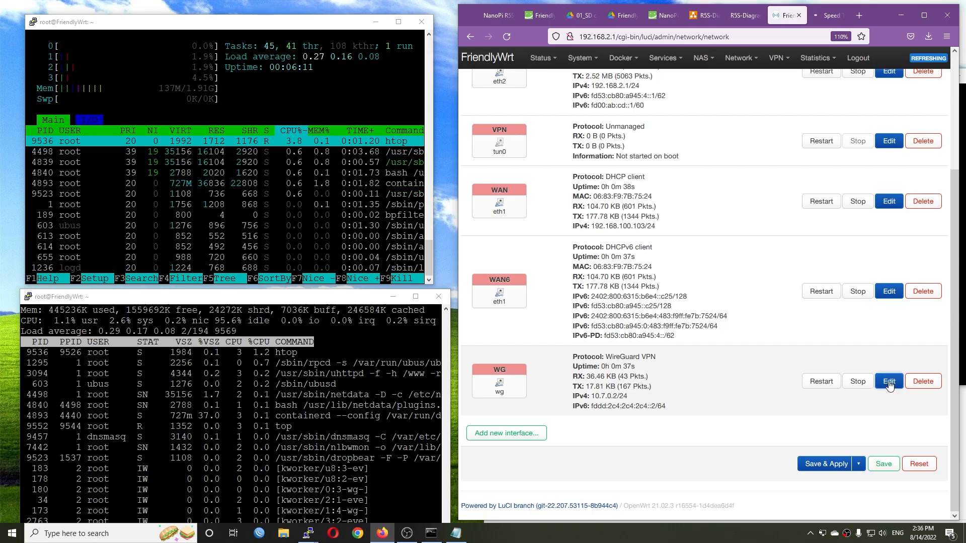
scroll(658, 347, "down", 2)
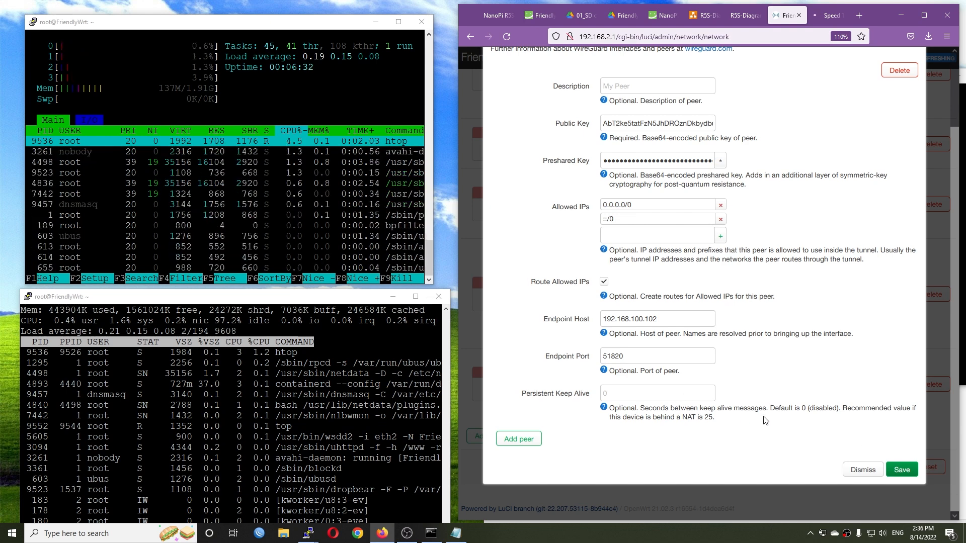
left_click(624, 392)
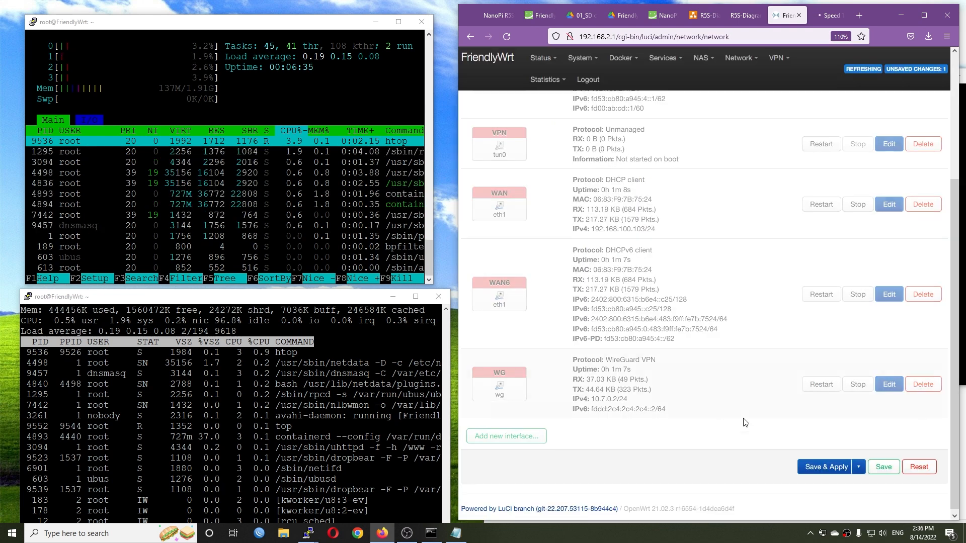
left_click(902, 470)
left_click(815, 467)
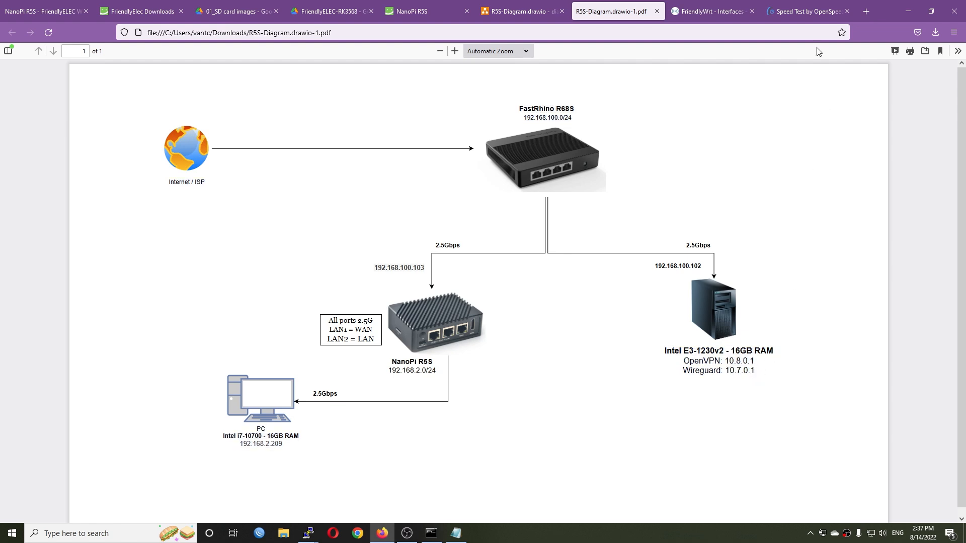
- Restore the browser to a smaller window and run the OpenSpeedTest at 10.7.0.1:3000 through the WireGuard tunnel
left_click(805, 11)
left_click(931, 11)
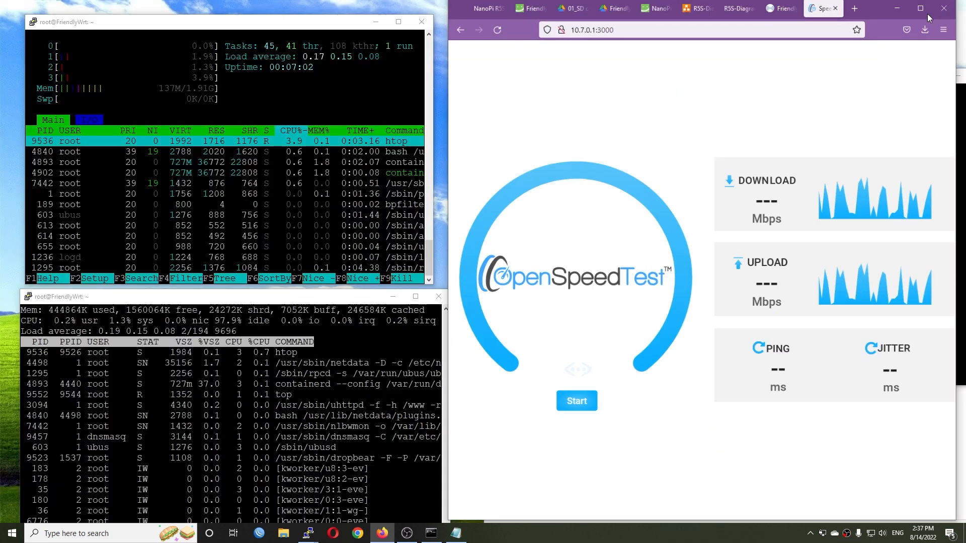
left_click(585, 403)
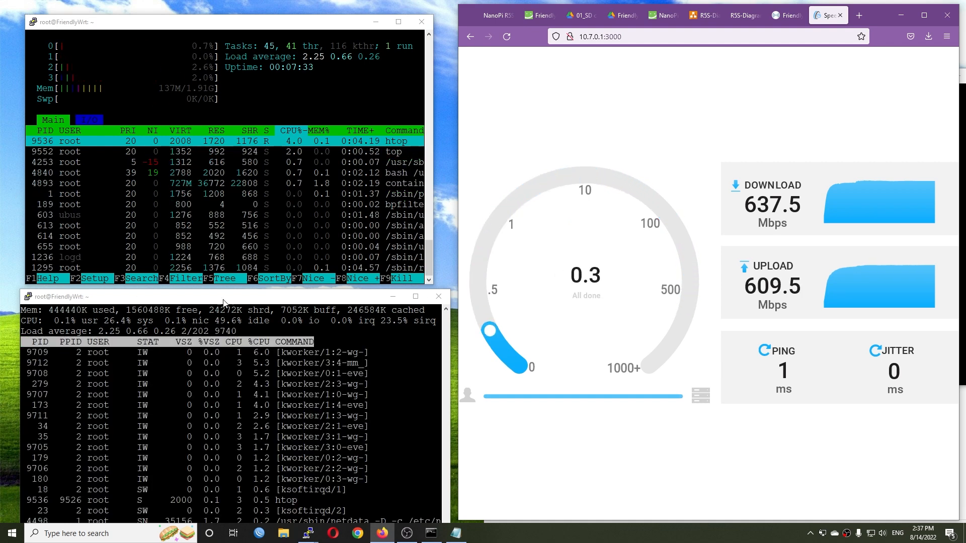
- Reload OpenSpeedTest and repeat the WireGuard speed test two more times
left_click(508, 36)
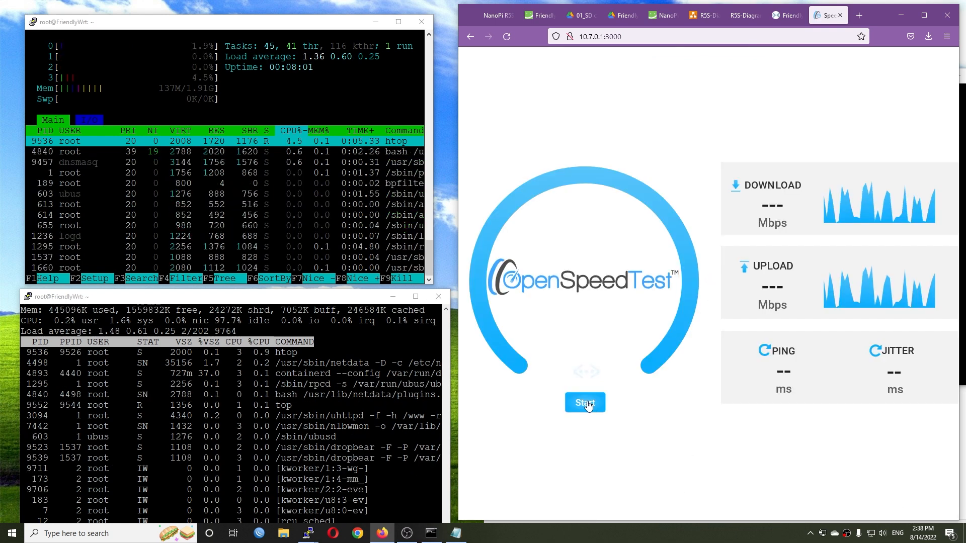
left_click(587, 405)
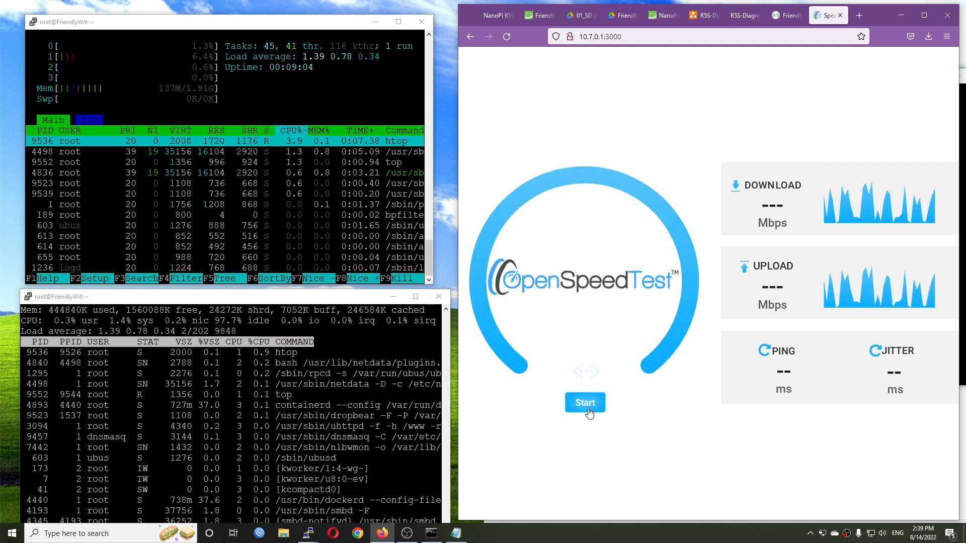
left_click(587, 402)
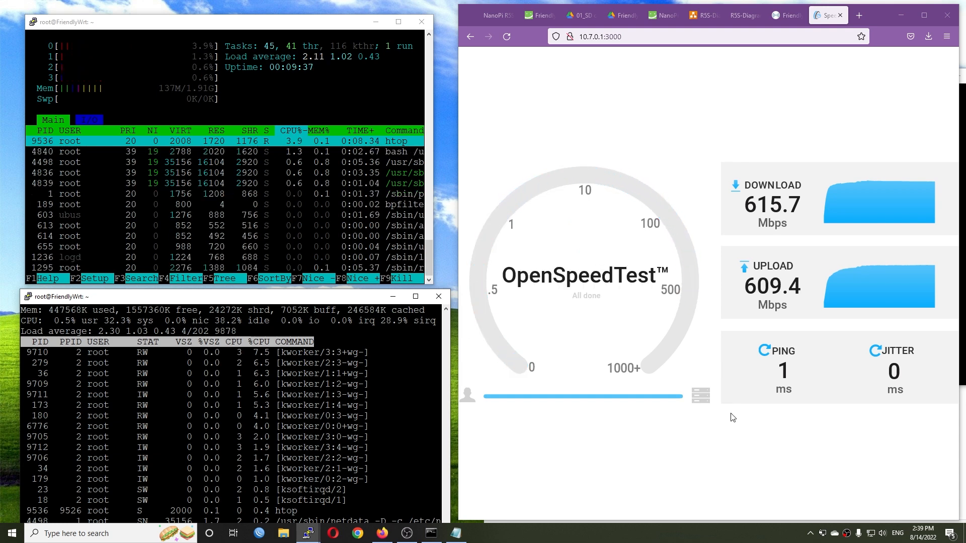
- Switch to Command Prompt and run iperf3 as client to 10.7.0.1 for 40 seconds with "iperf3 -c 10.7.0.1 -t40"
left_click(901, 16)
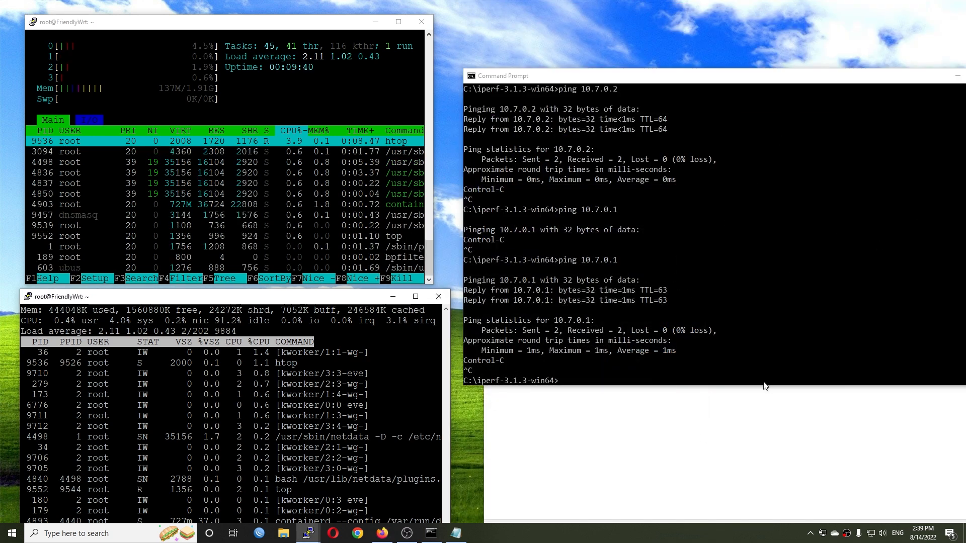
type("7.0.1 -t40")
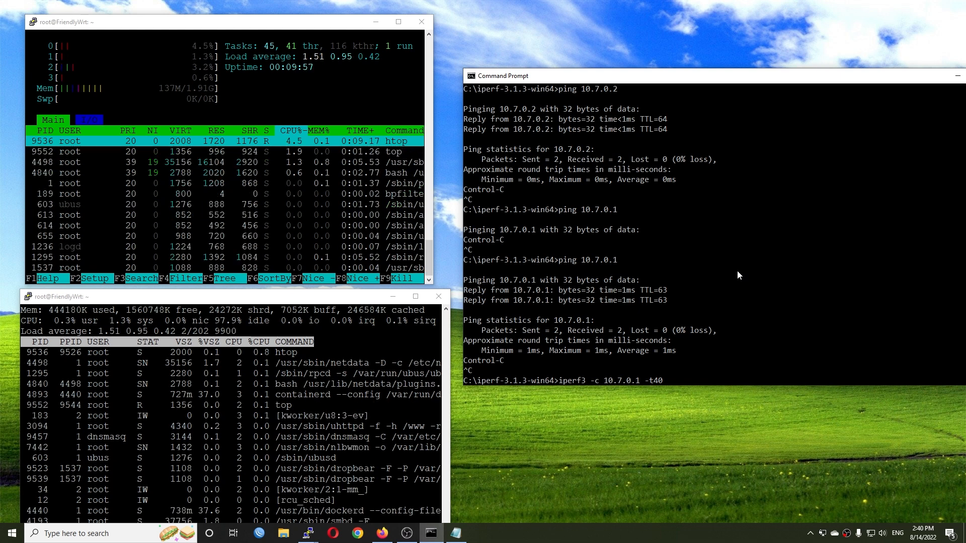
key("Return")
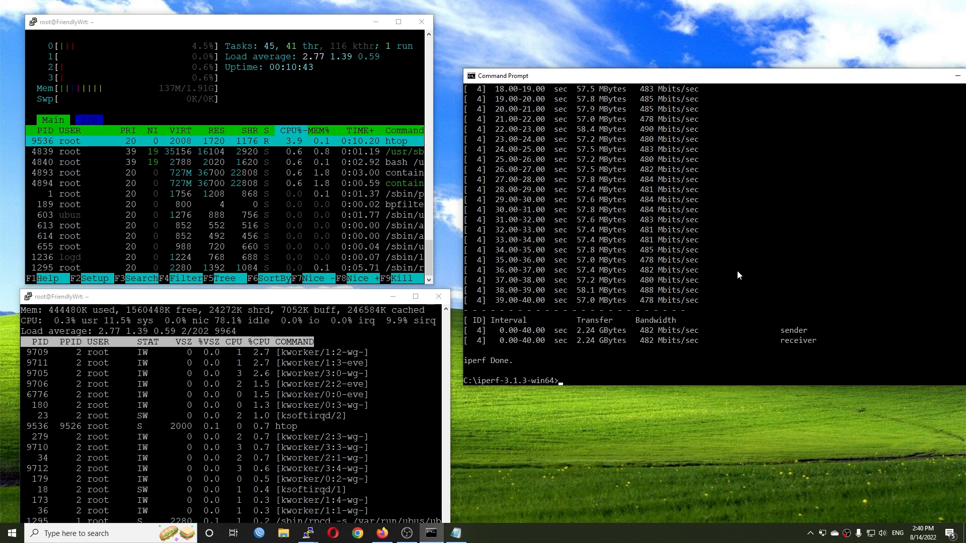
- Run the iperf3 client test to 10.7.0.1 again with the default duration using "iperf3 -c 10.7.0.1"
key("Up")
key("BackSpace")
key("BackSpace")
key("BackSpace")
key("BackSpace")
key("BackSpace")
key("BackSpace")
key("BackSpace")
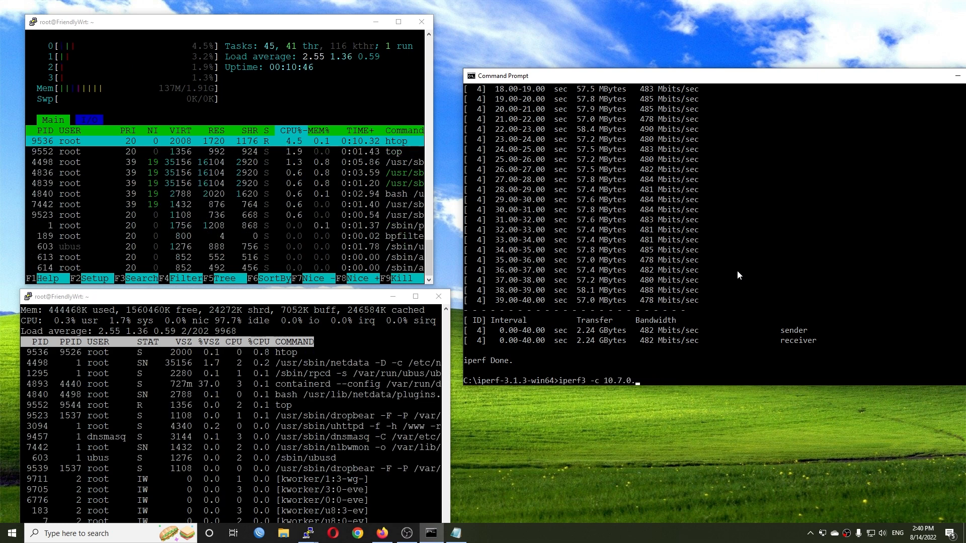
type("1")
key("Return")
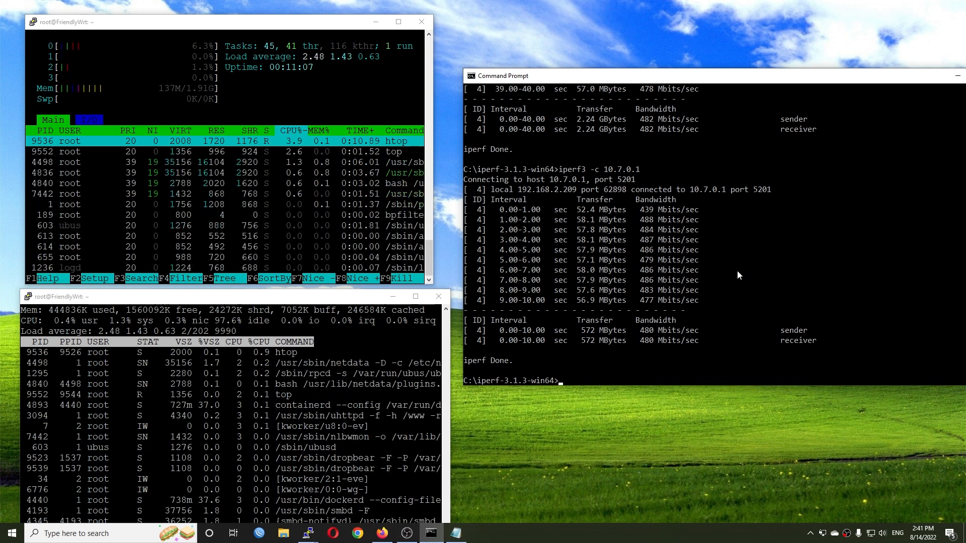
- Minimize the Command Prompt window and switch to Firefox with its window maximized
left_click(383, 533)
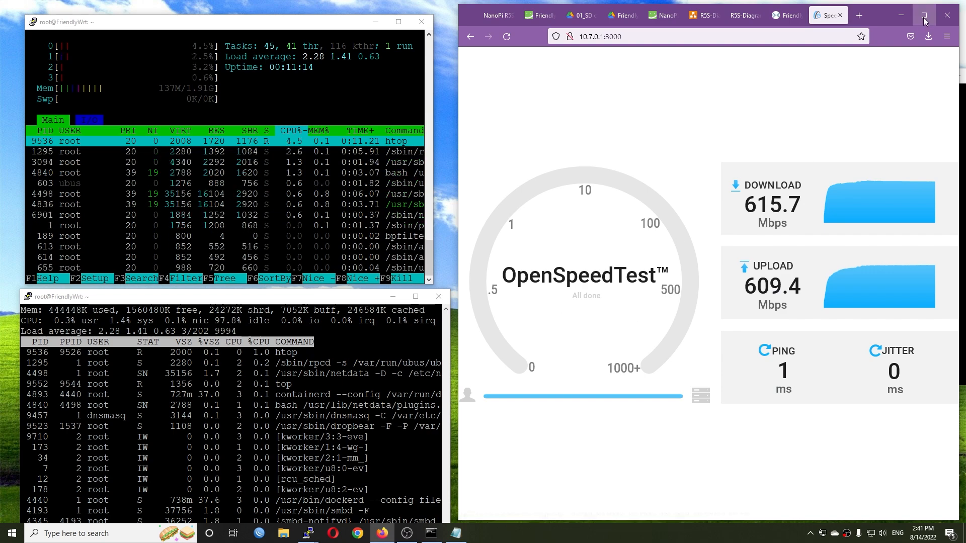
left_click(902, 16)
left_click(958, 76)
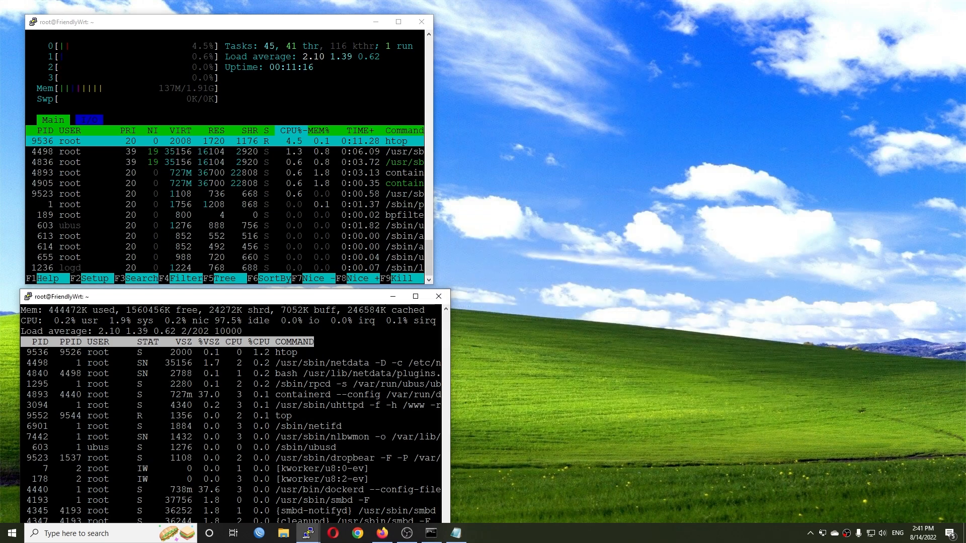
left_click(387, 539)
left_click(932, 10)
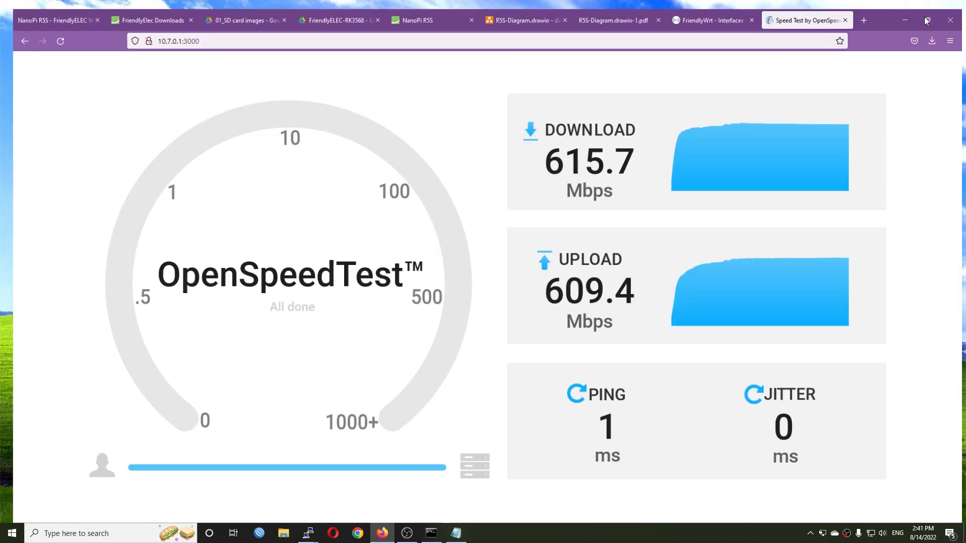
- Return to the FriendlyWrt interfaces page and open the router's Status Overview page
left_click(677, 8)
scroll(567, 304, "up", 10)
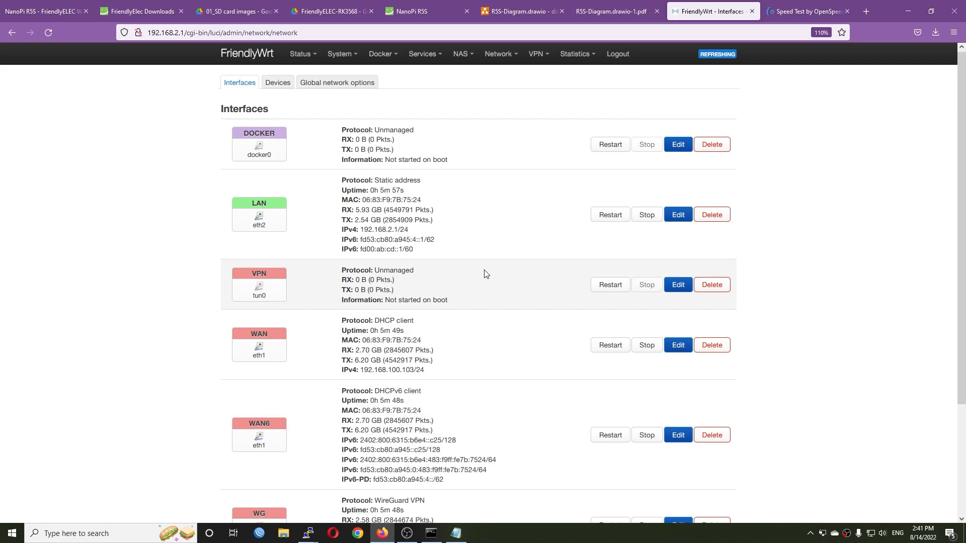
mouse_move(302, 55)
left_click(313, 78)
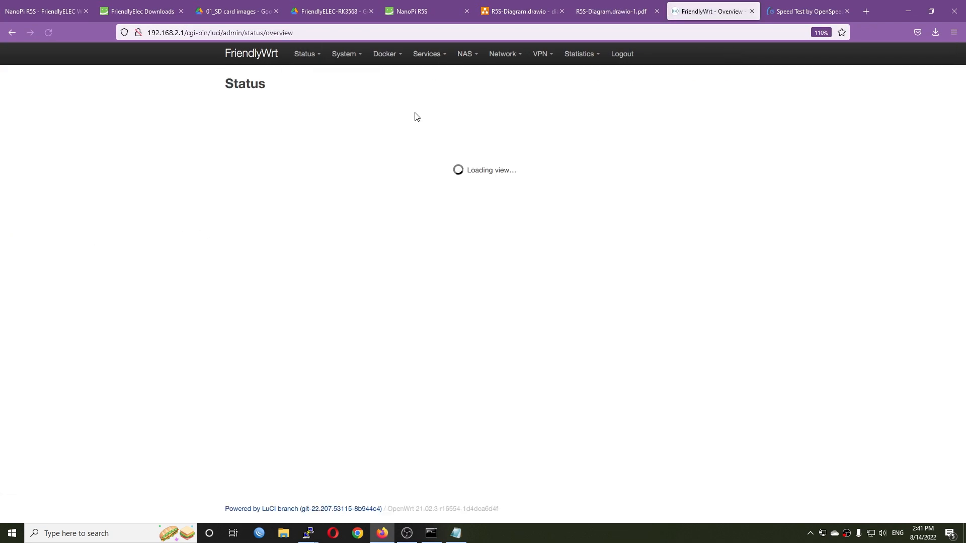